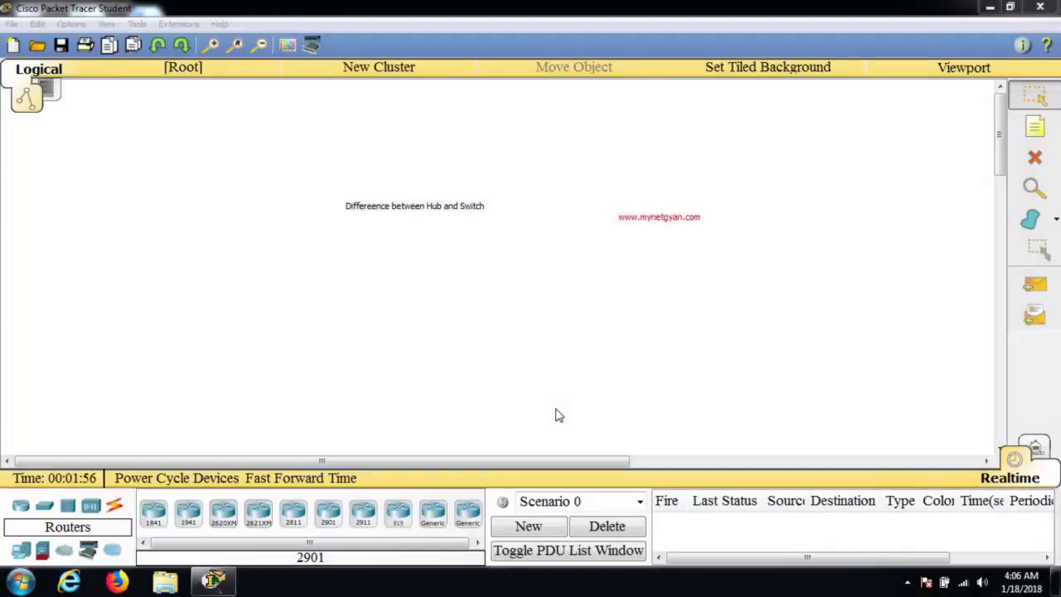
drag(664, 219, 928, 129)
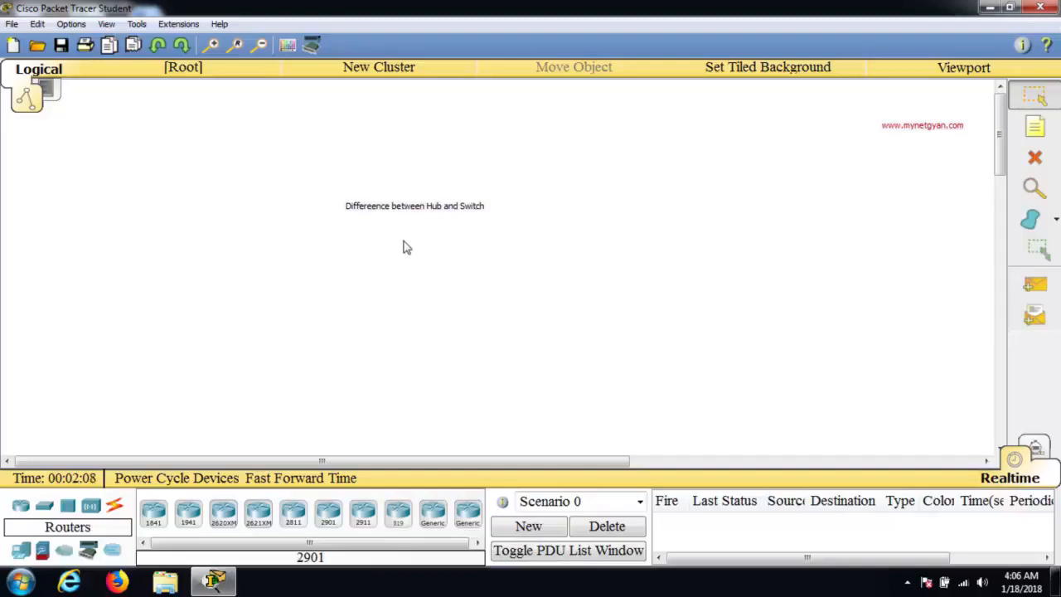
drag(429, 205, 453, 117)
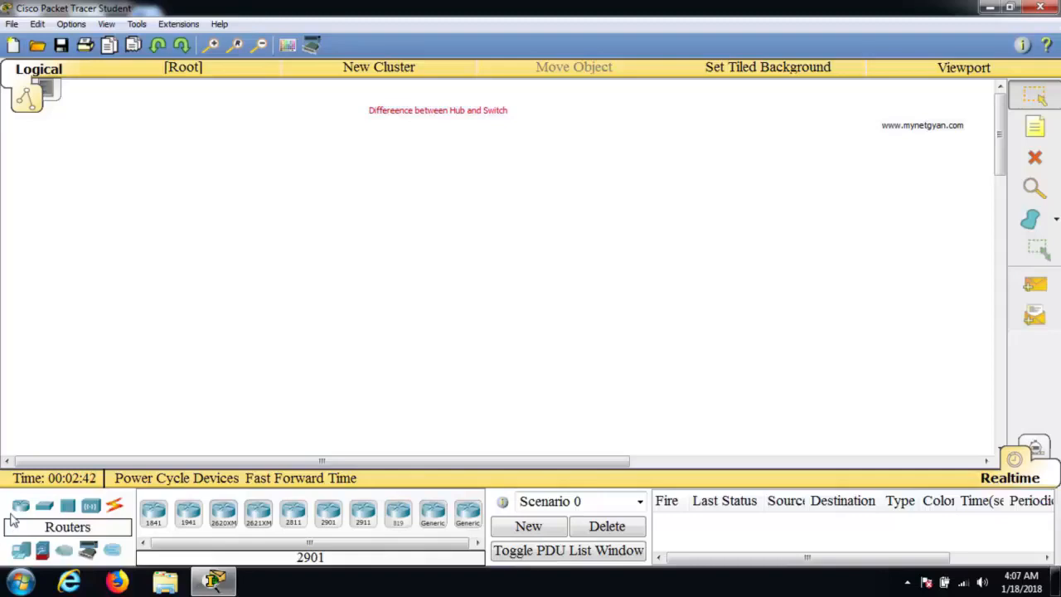
- Place a generic Hub-PT in the left half of the workspace below the title note
click(70, 507)
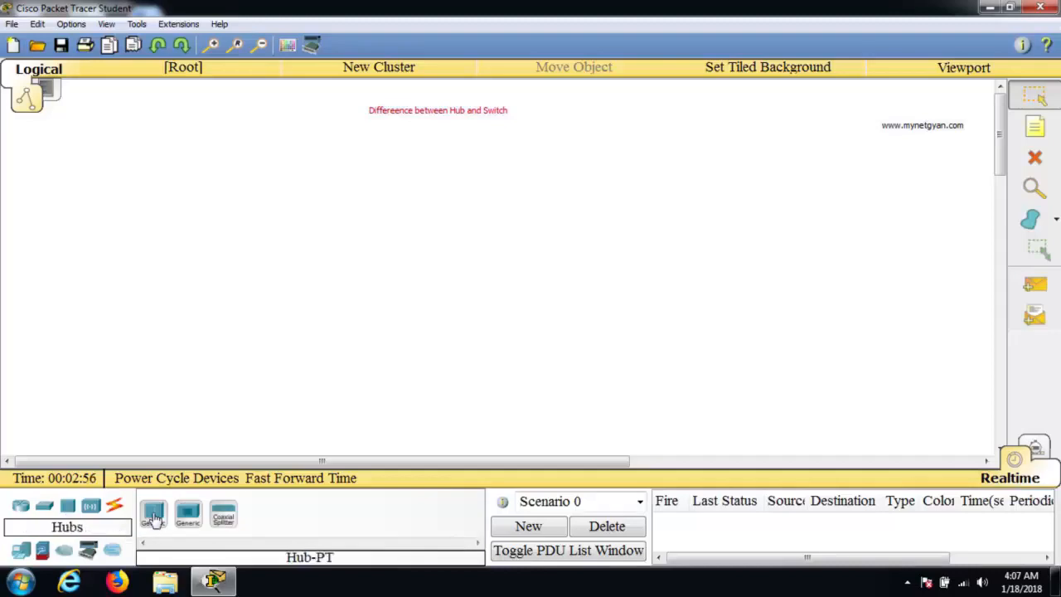
click(154, 518)
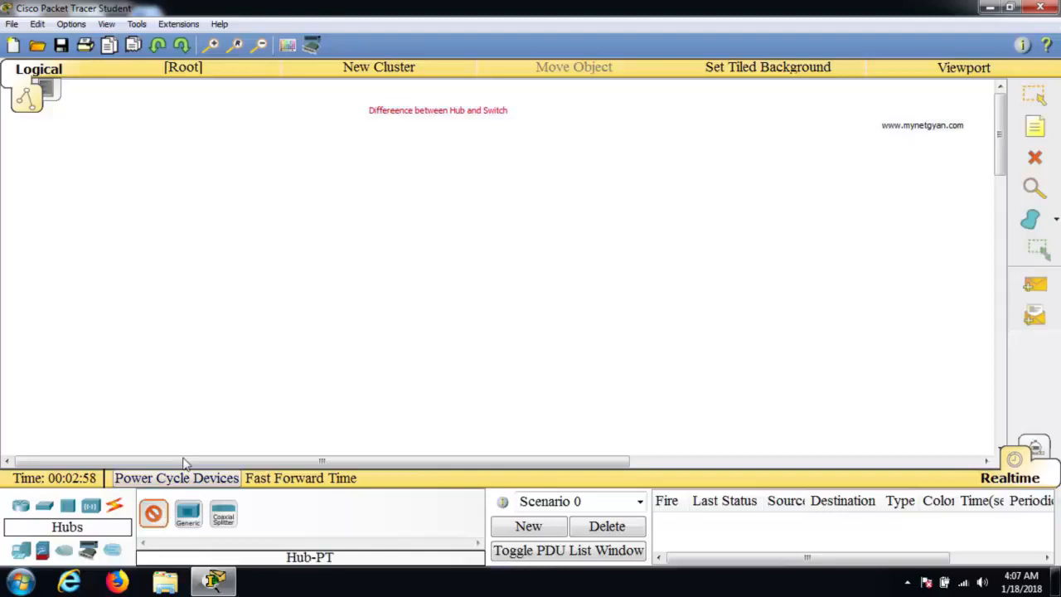
click(259, 245)
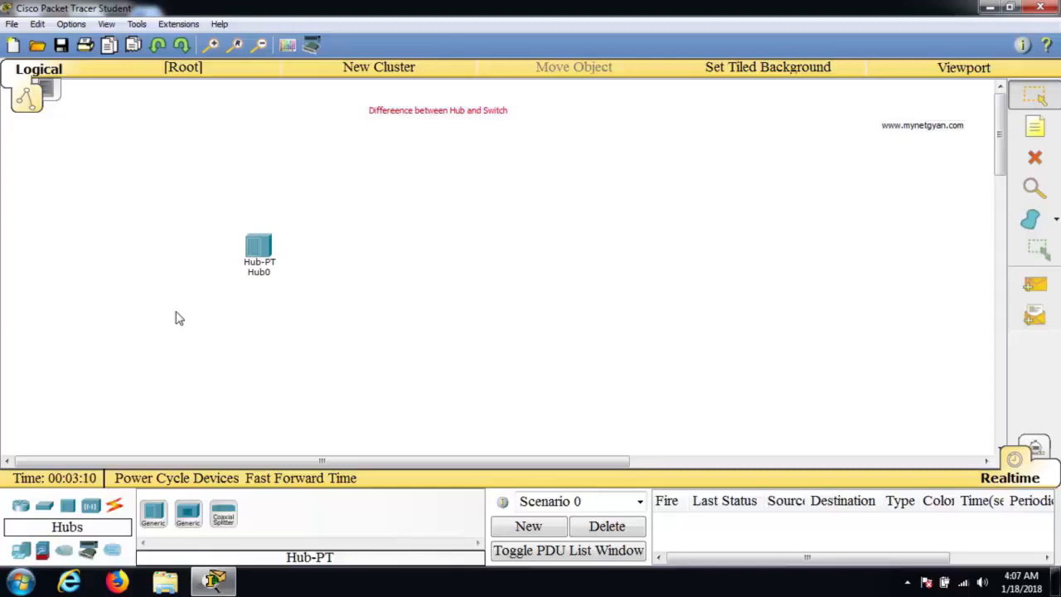
- Place six generic PC-PT end devices in a ring around the hub
click(22, 554)
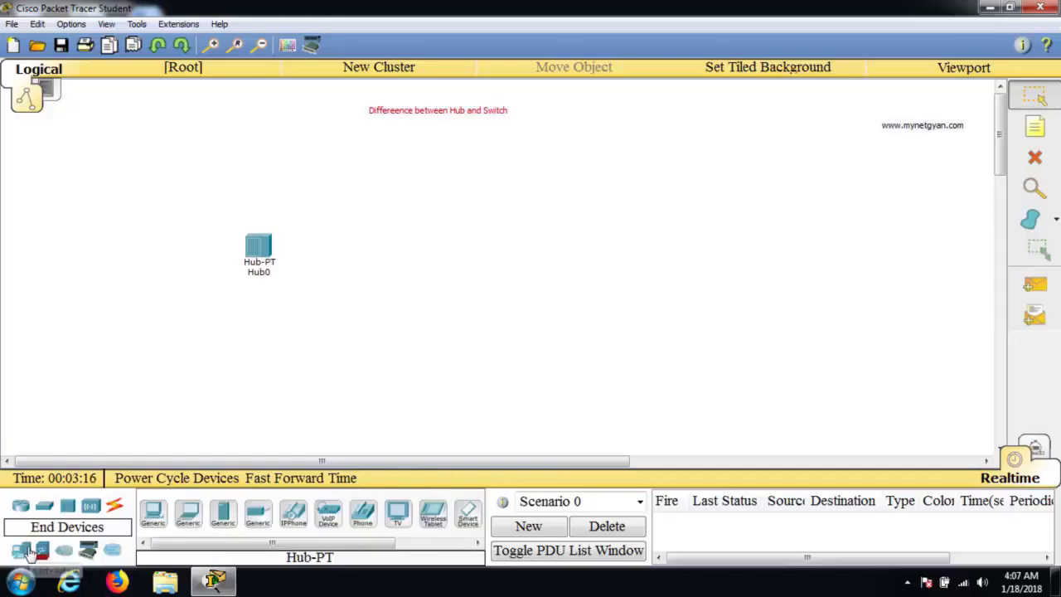
click(155, 514)
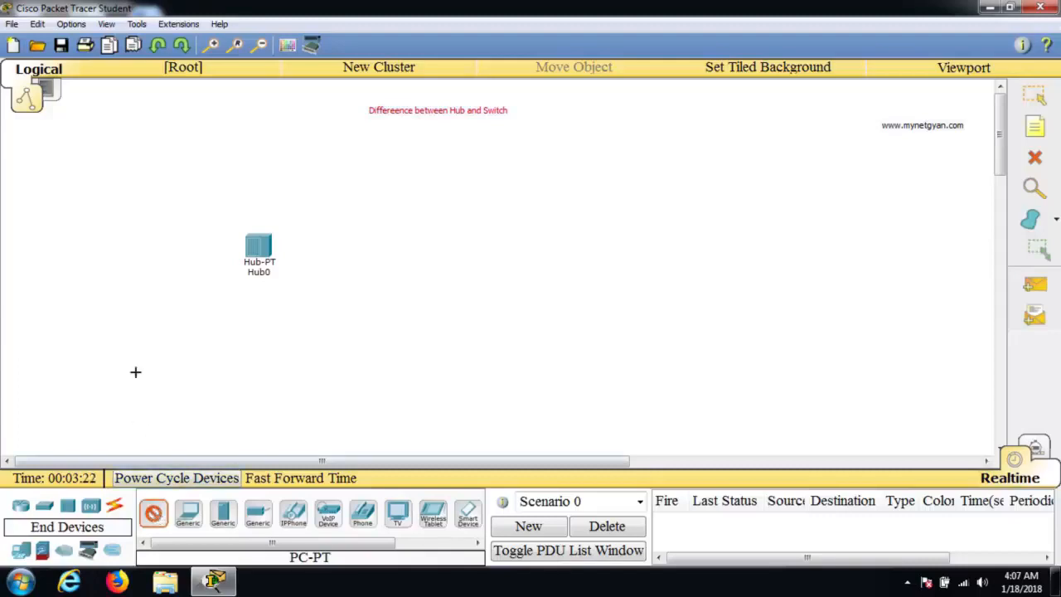
click(111, 169)
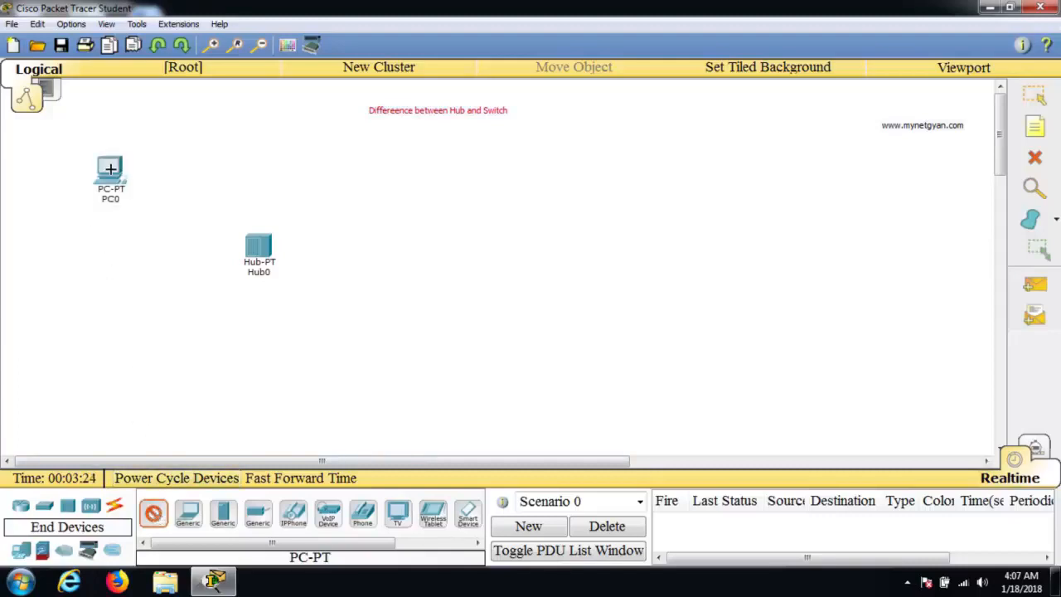
click(93, 292)
click(251, 388)
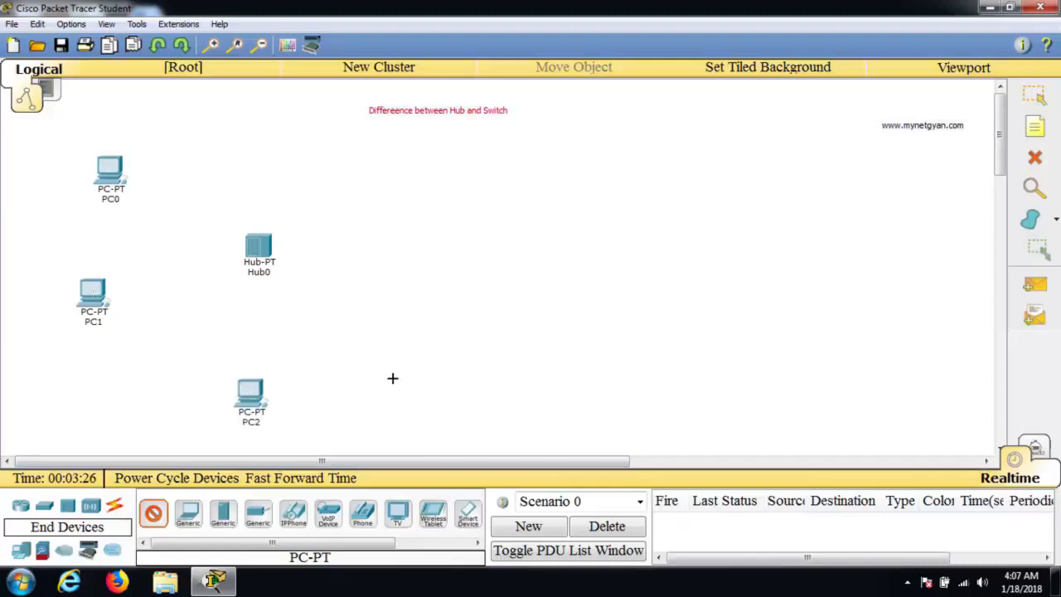
click(418, 358)
click(433, 231)
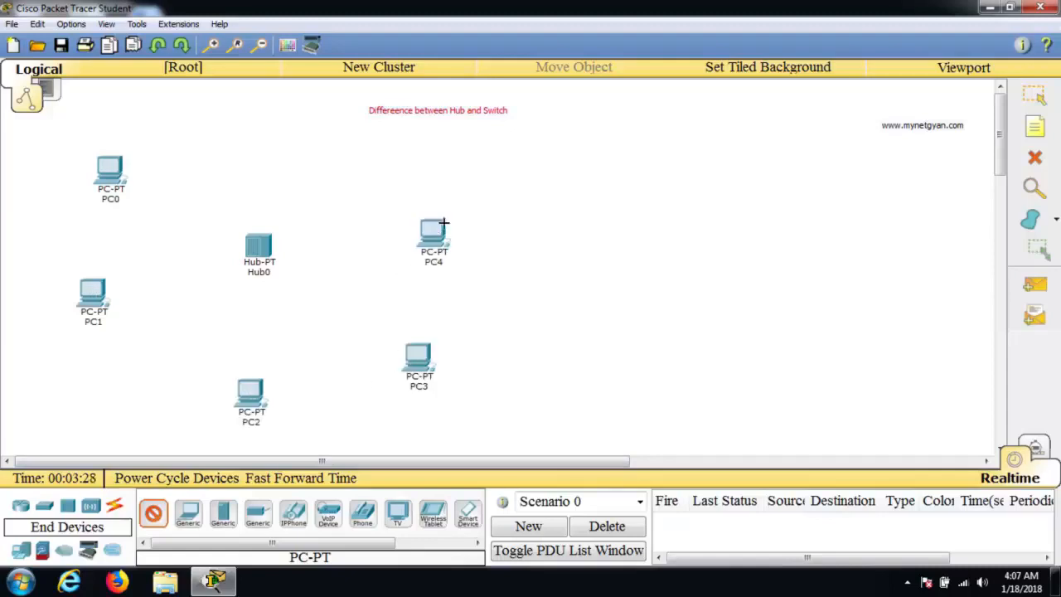
click(297, 124)
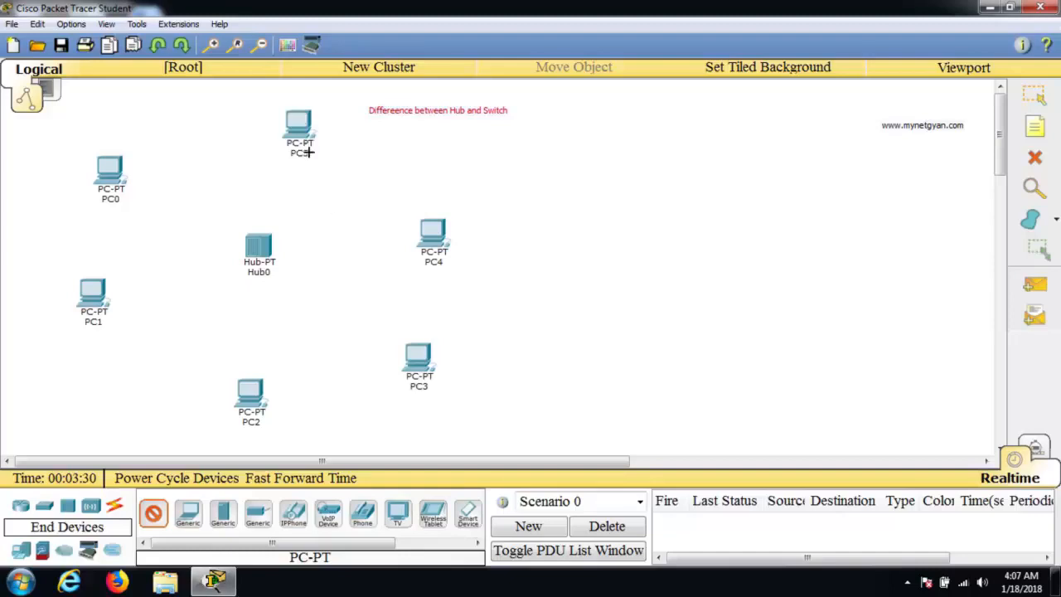
- Connect PC0's FastEthernet0 to Port 0 of Hub0 with a Copper Straight-Through cable
click(117, 511)
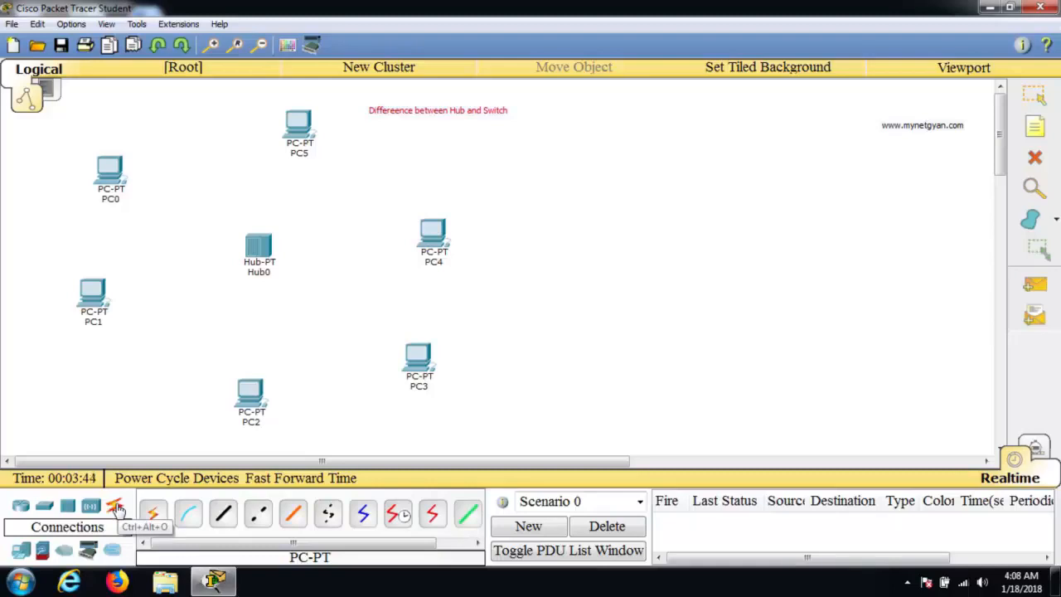
click(226, 514)
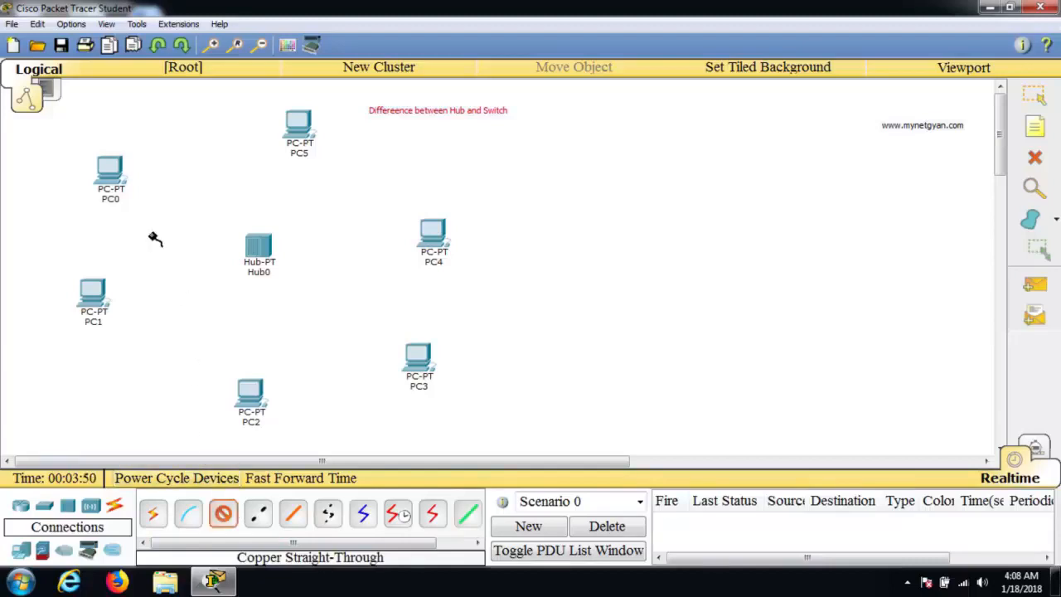
click(113, 170)
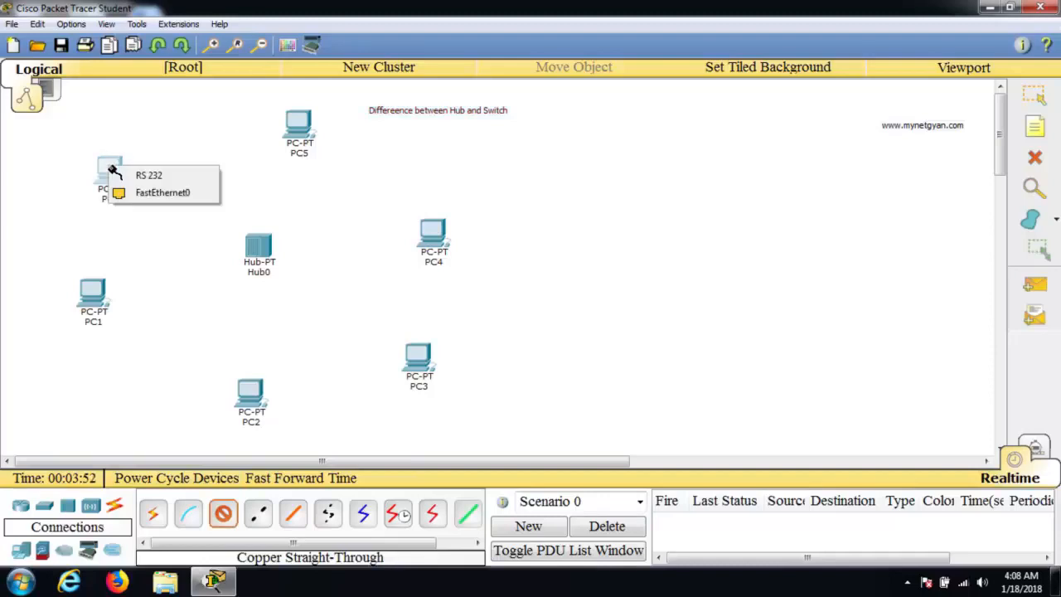
click(141, 194)
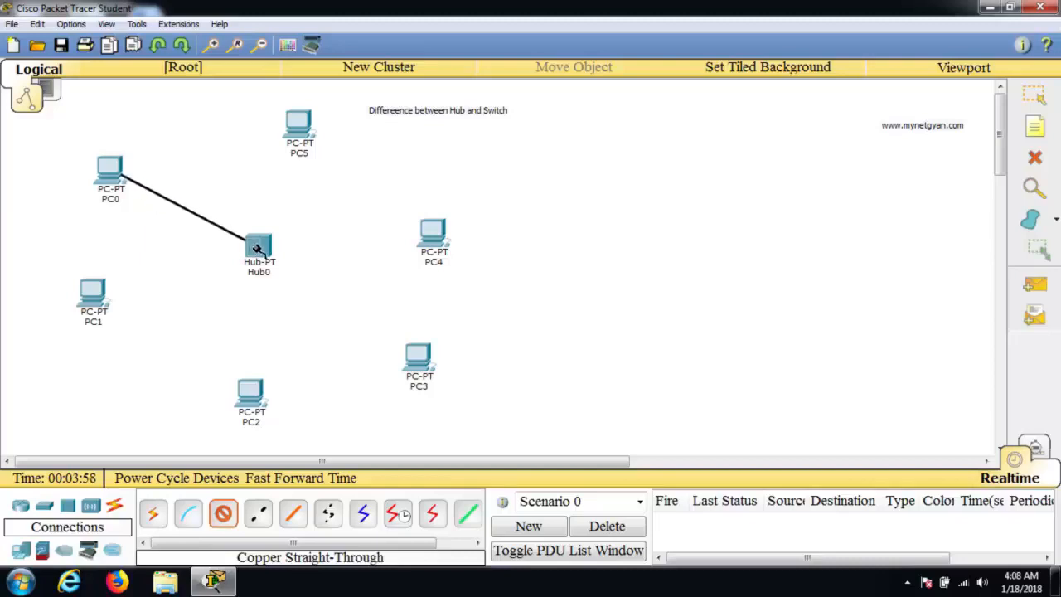
click(257, 247)
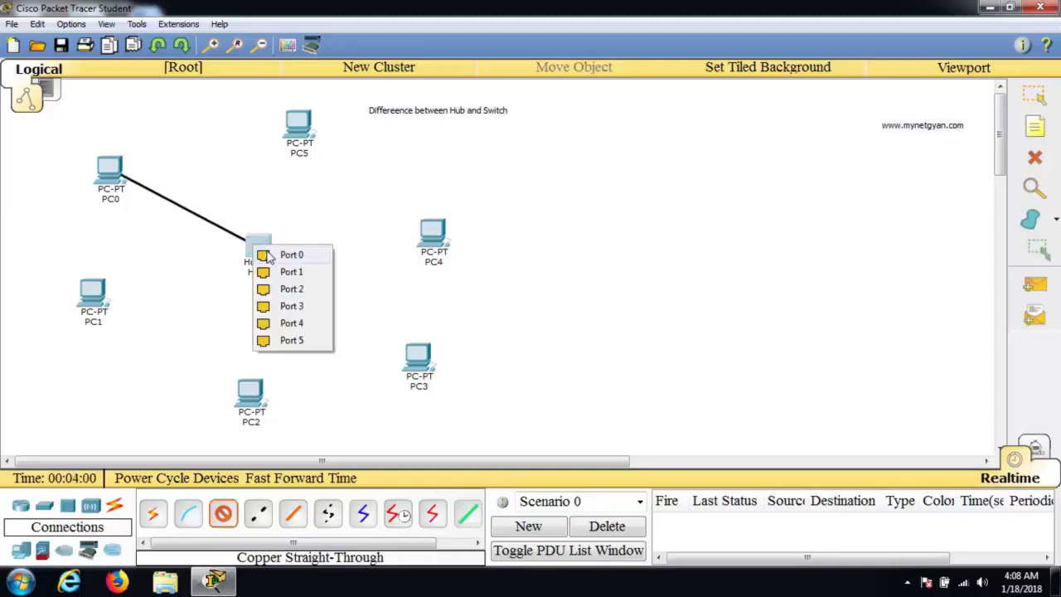
click(277, 255)
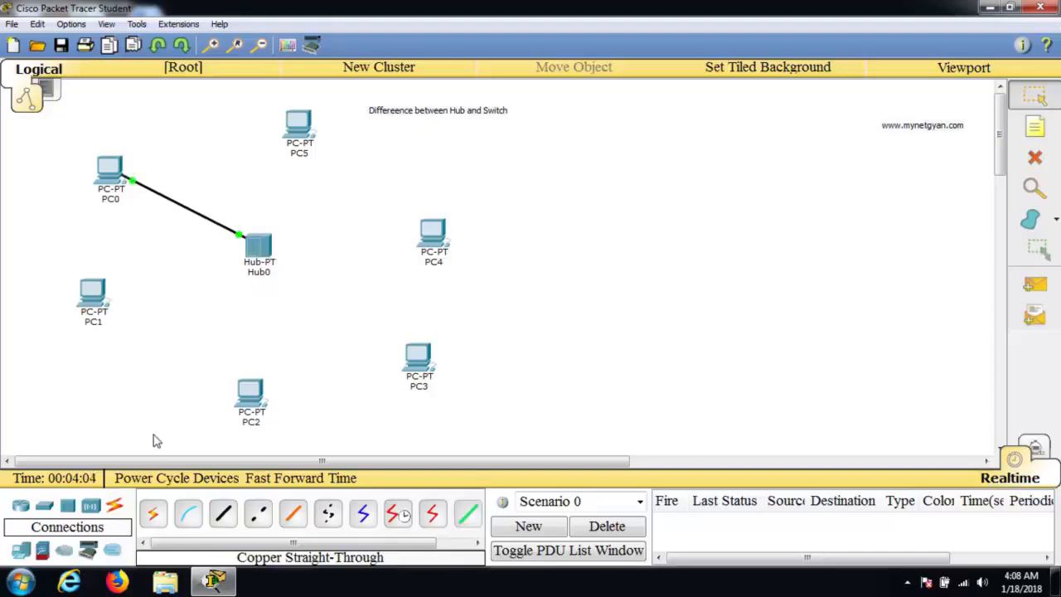
- Connect PC1 and PC2 to Hub0 using the automatically chosen connection type
click(155, 515)
click(93, 307)
click(255, 267)
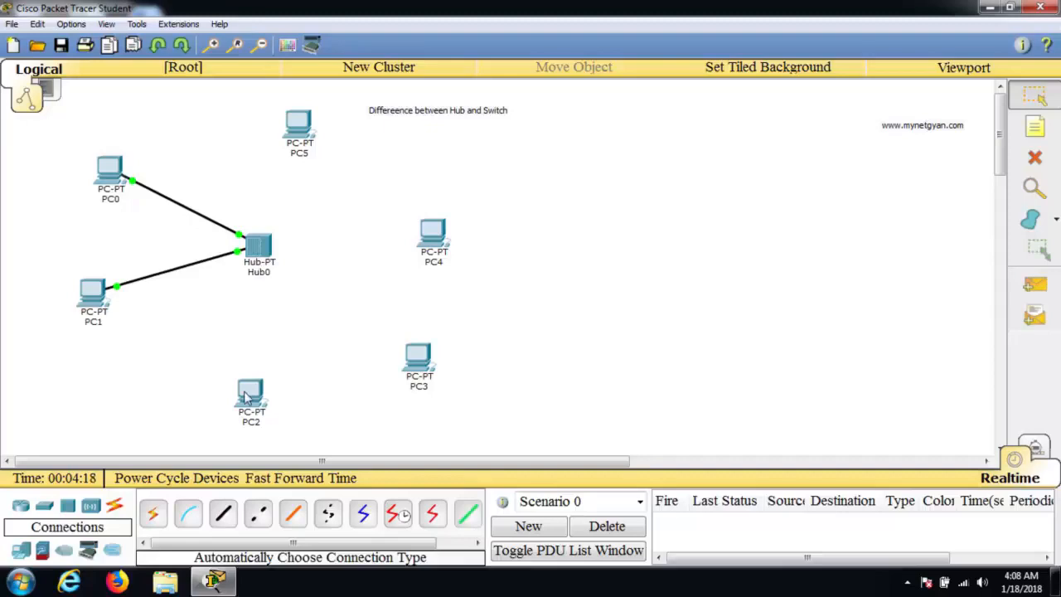
click(155, 514)
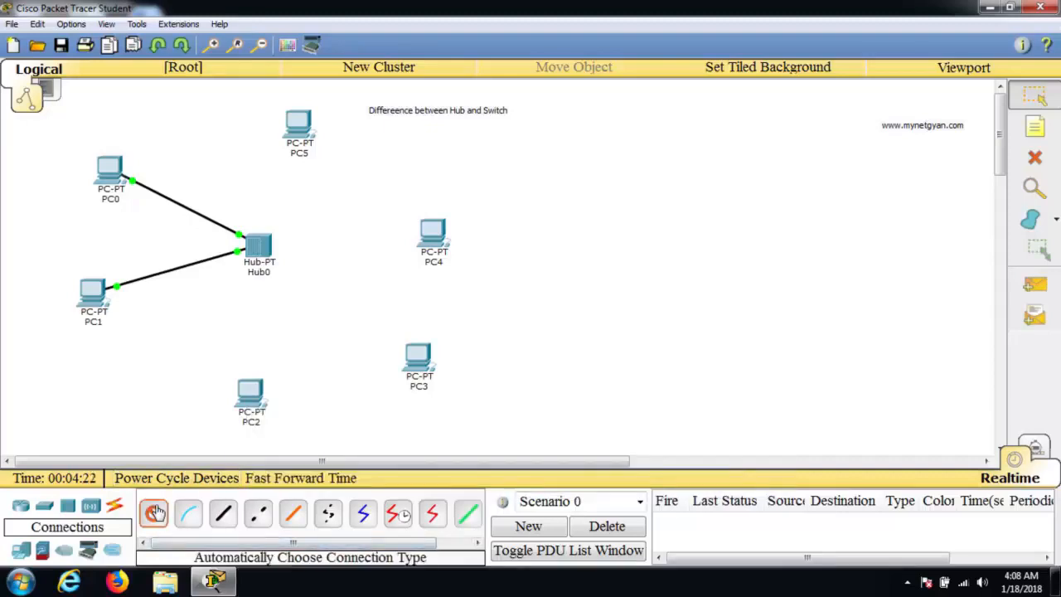
click(249, 396)
click(264, 253)
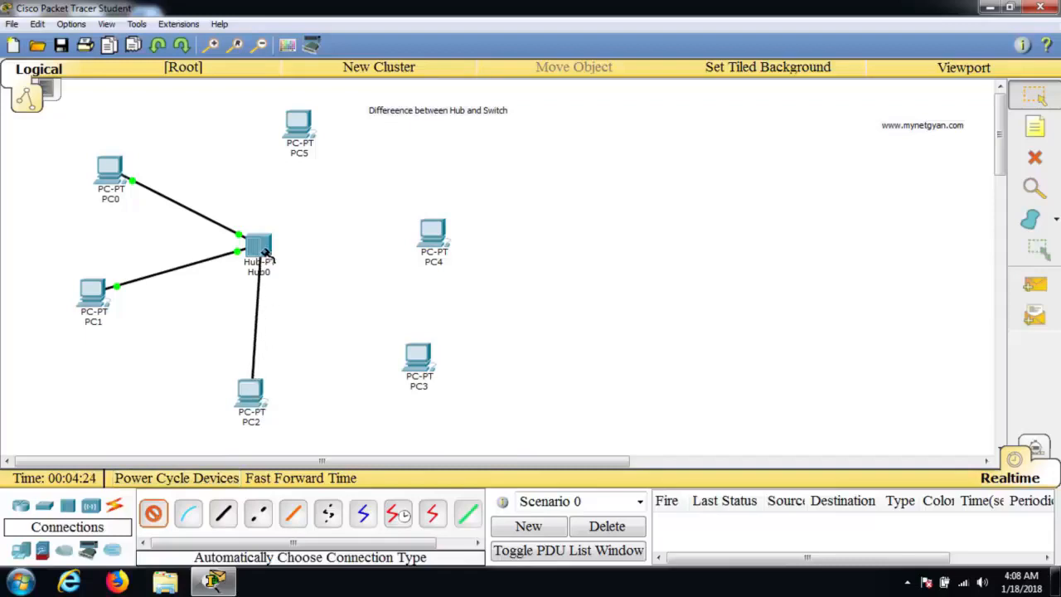
- Connect PC3, PC4 and PC5 to Hub0 with automatically chosen cables and end the cabling
click(417, 356)
click(264, 247)
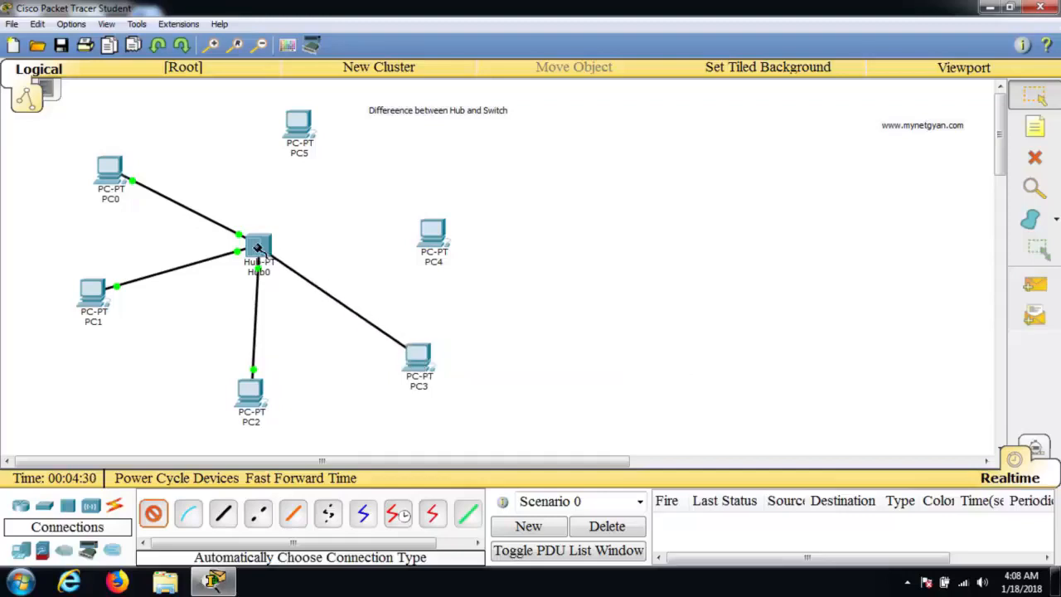
click(433, 234)
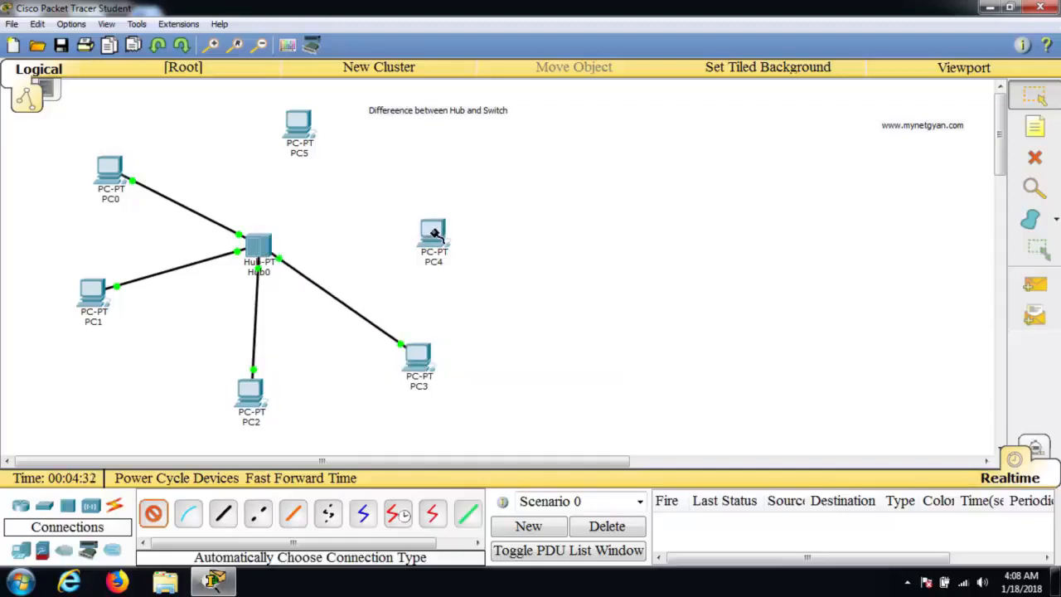
click(262, 249)
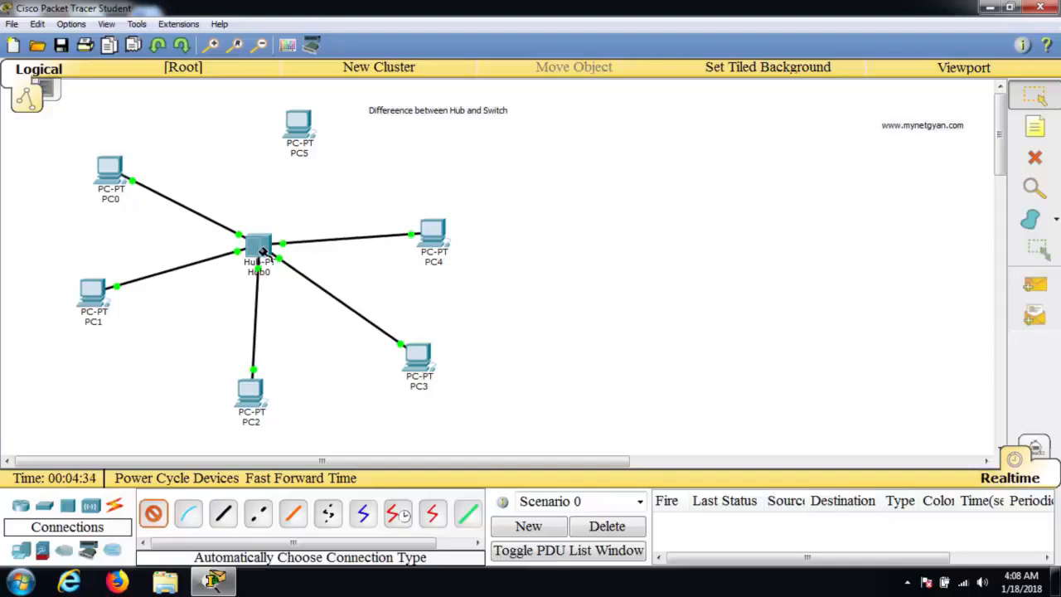
click(297, 123)
click(258, 249)
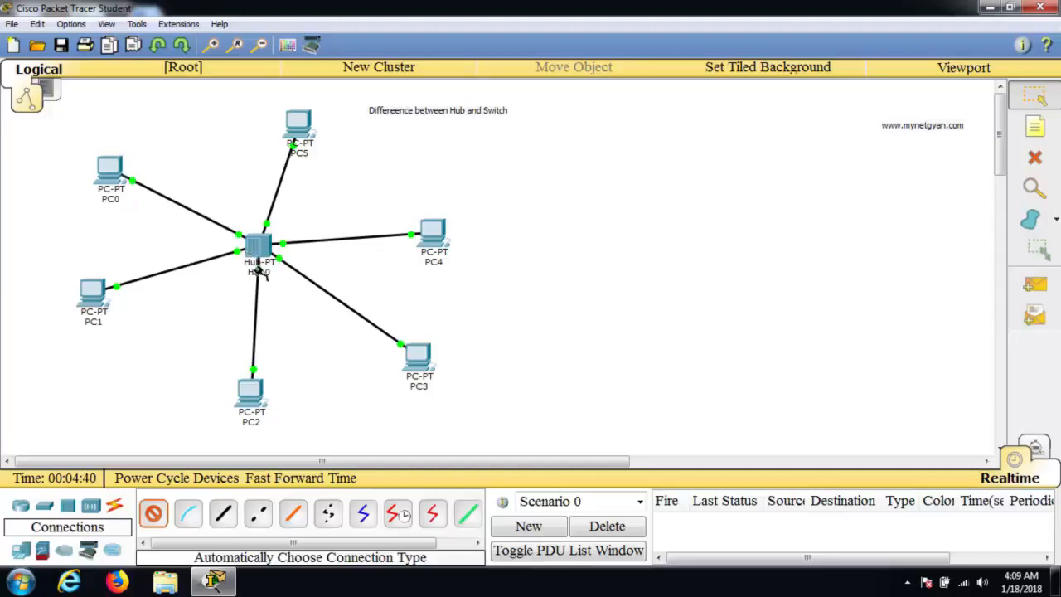
key(Escape)
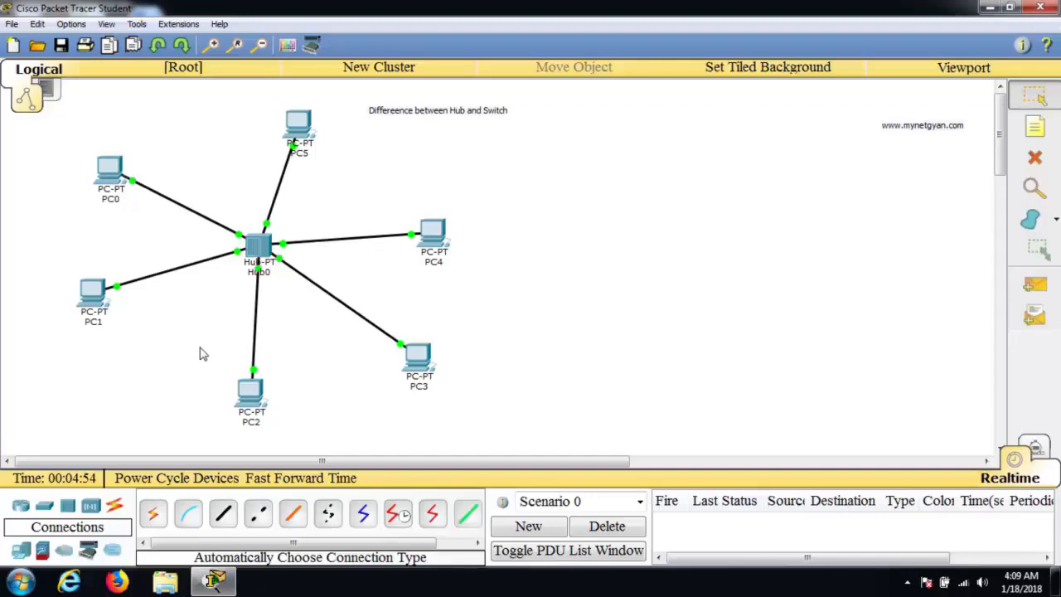
- Give PC0 the static IP address 192.168.10.100 with subnet mask 255.255.255.0 and close its configuration window
click(106, 177)
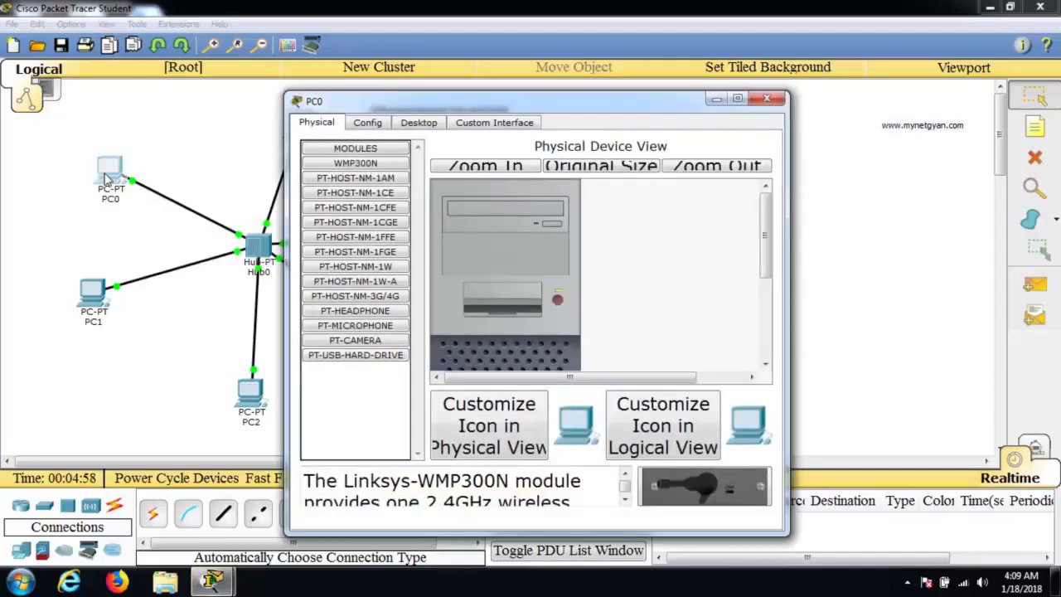
click(421, 124)
click(337, 196)
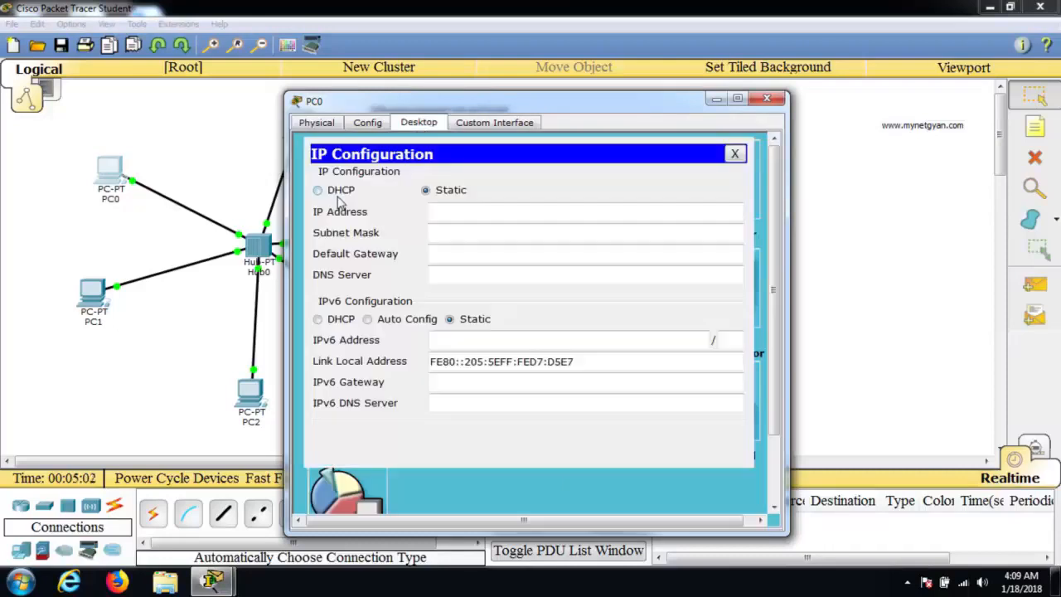
click(452, 216)
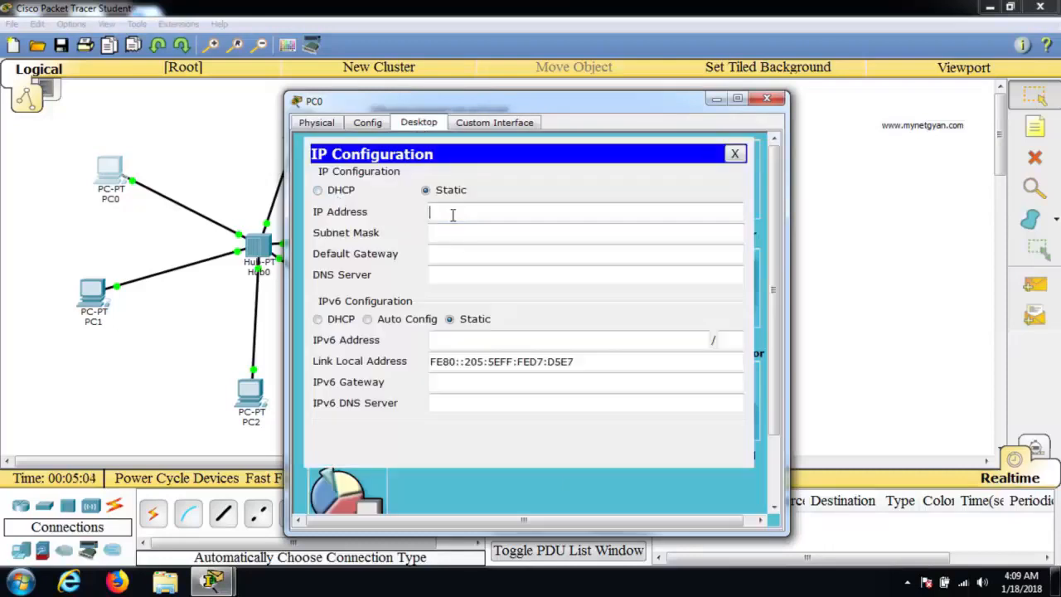
text(192.168.10)
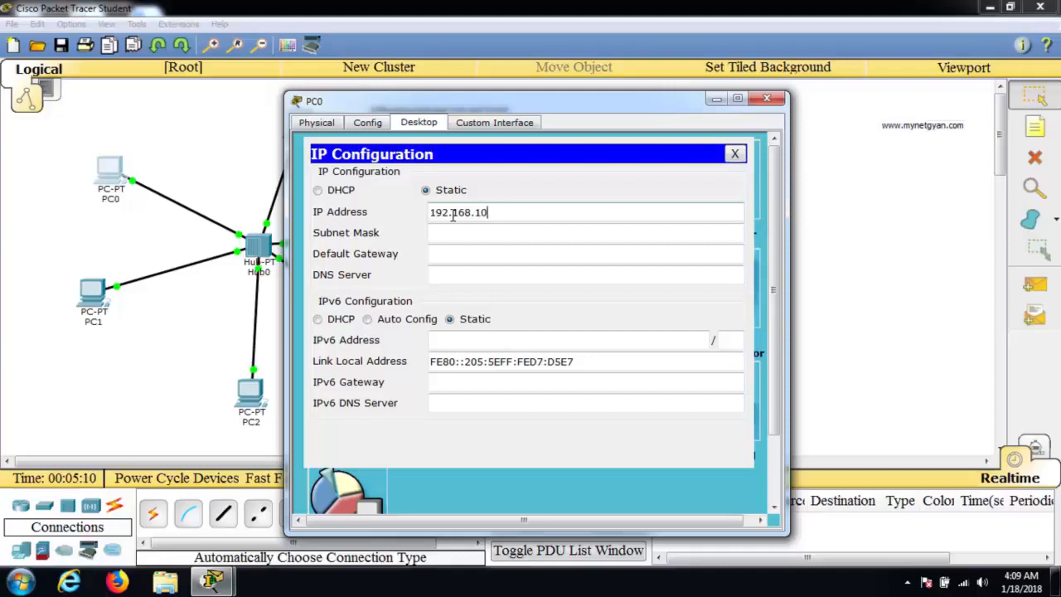
text(.100)
key(Tab)
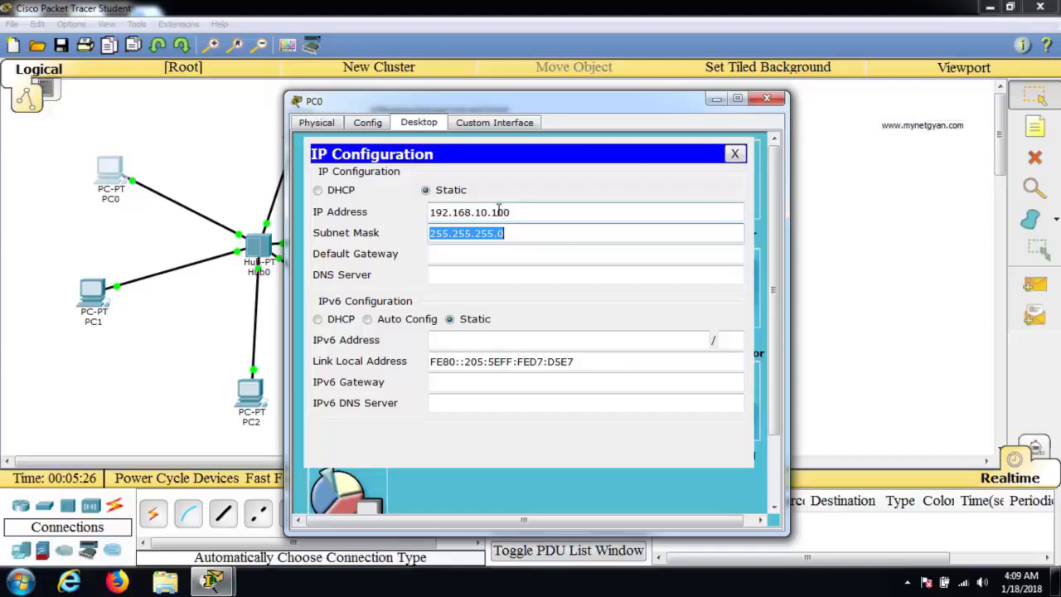
drag(499, 212, 425, 220)
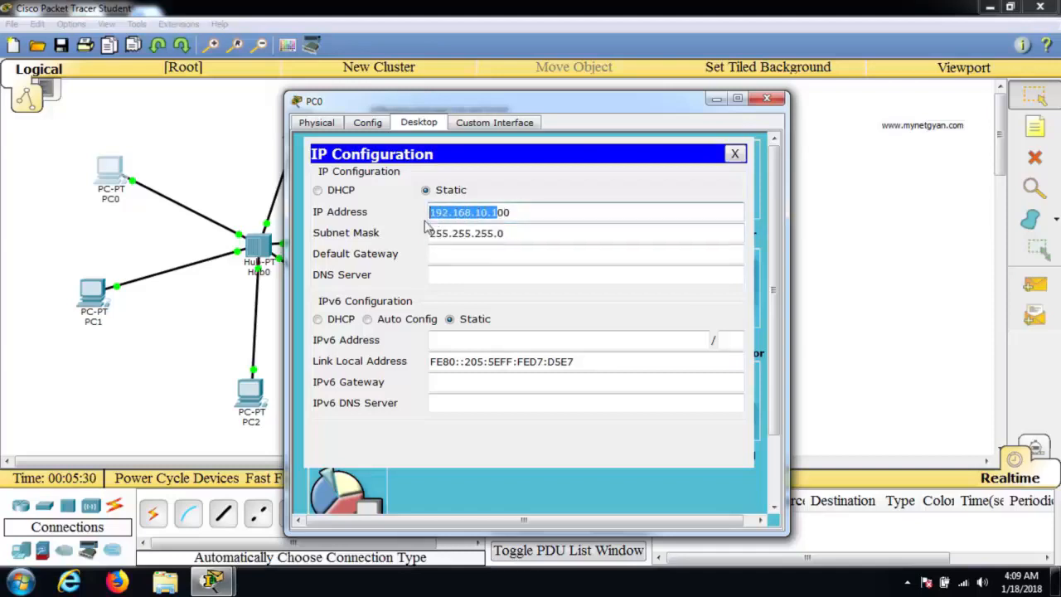
click(766, 99)
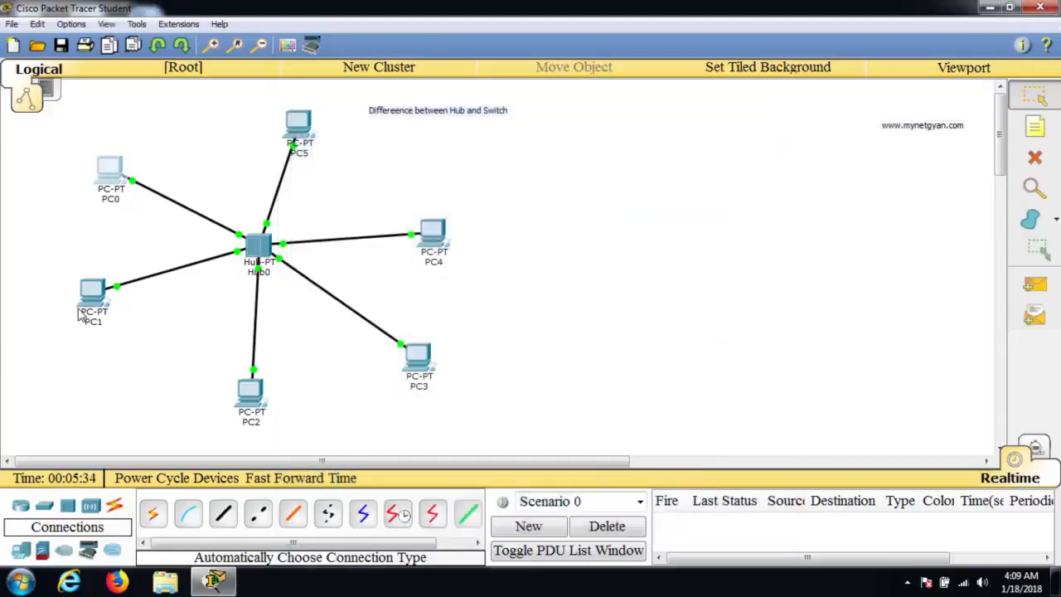
- Give PC1 the static IP address 192.168.10.101 with subnet mask 255.255.255.0 and close its configuration window
click(90, 302)
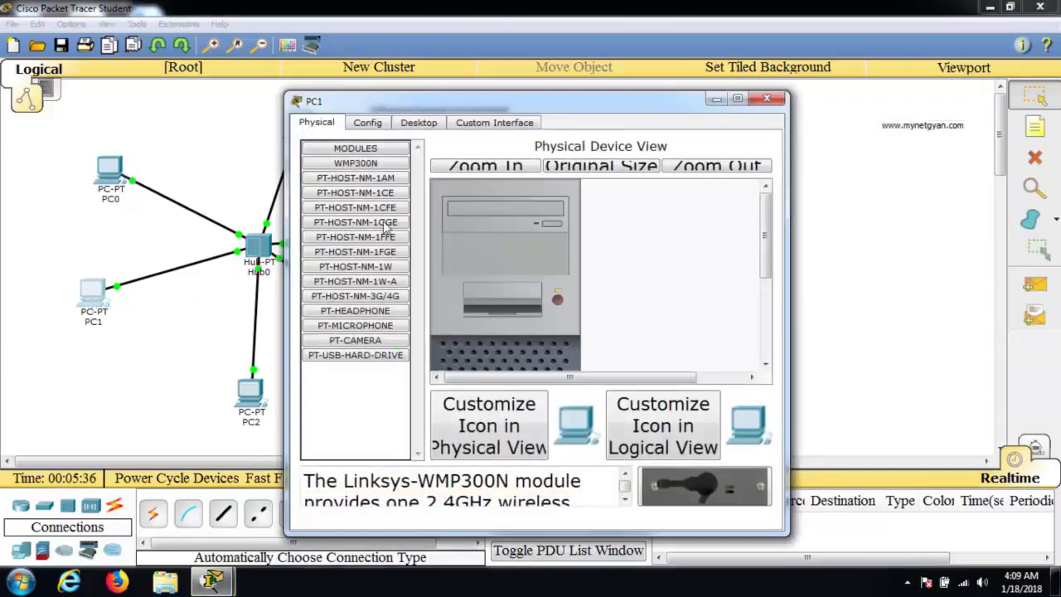
click(434, 126)
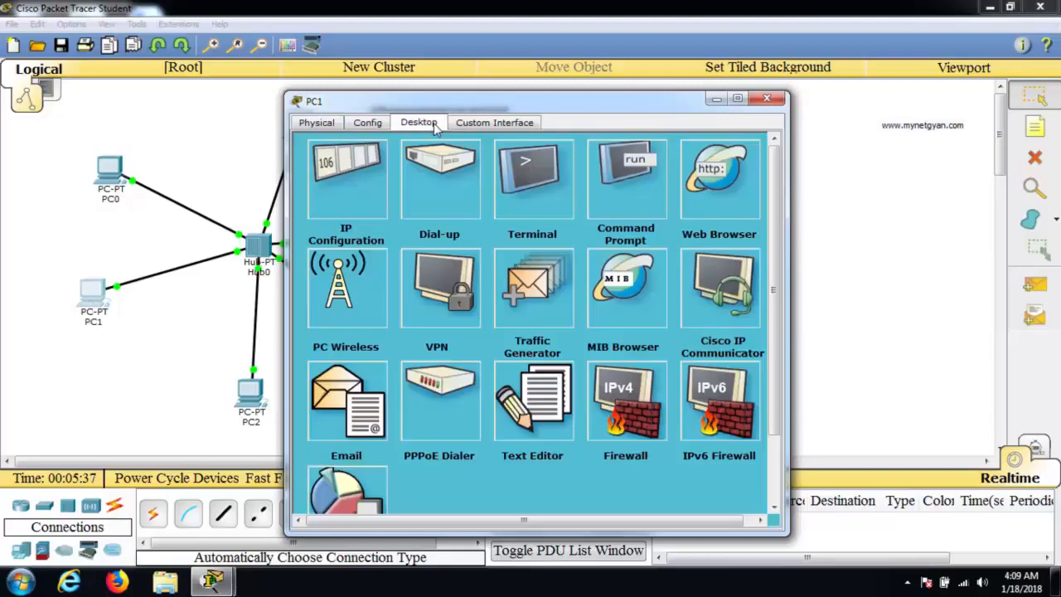
click(355, 174)
click(474, 213)
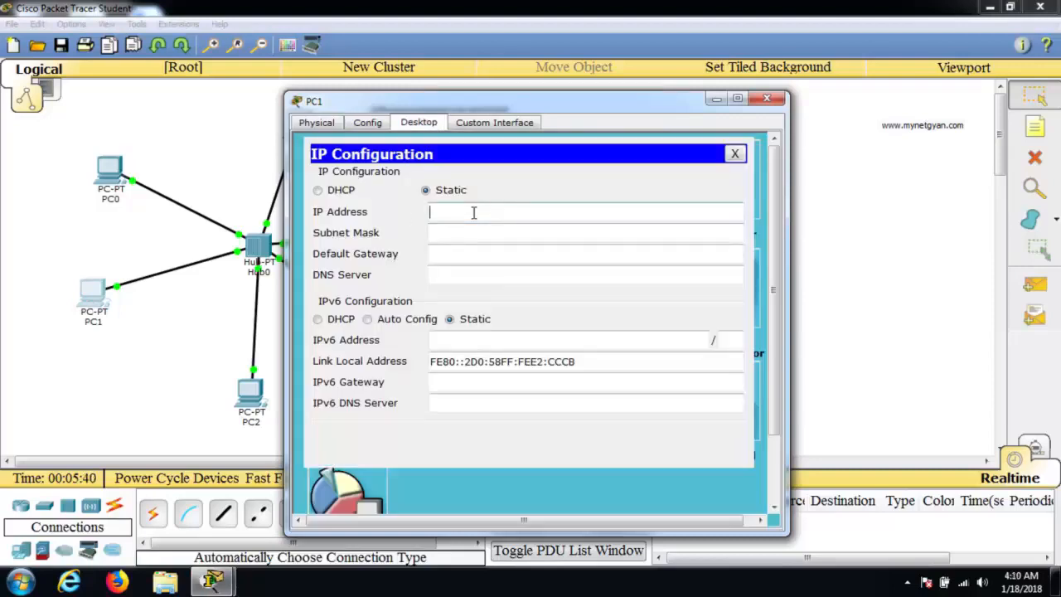
text(192.168.10.101)
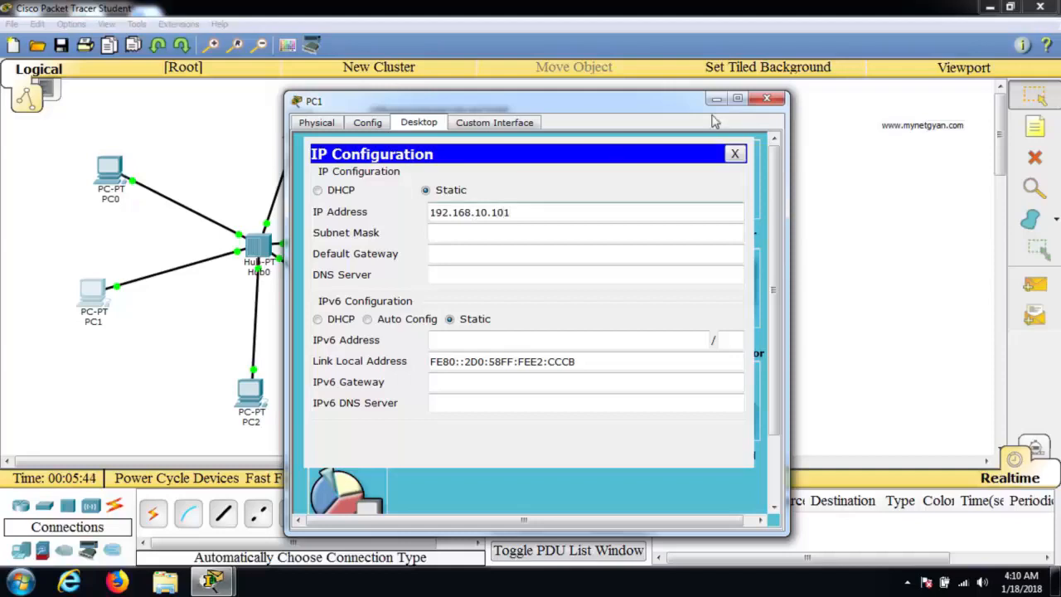
click(573, 233)
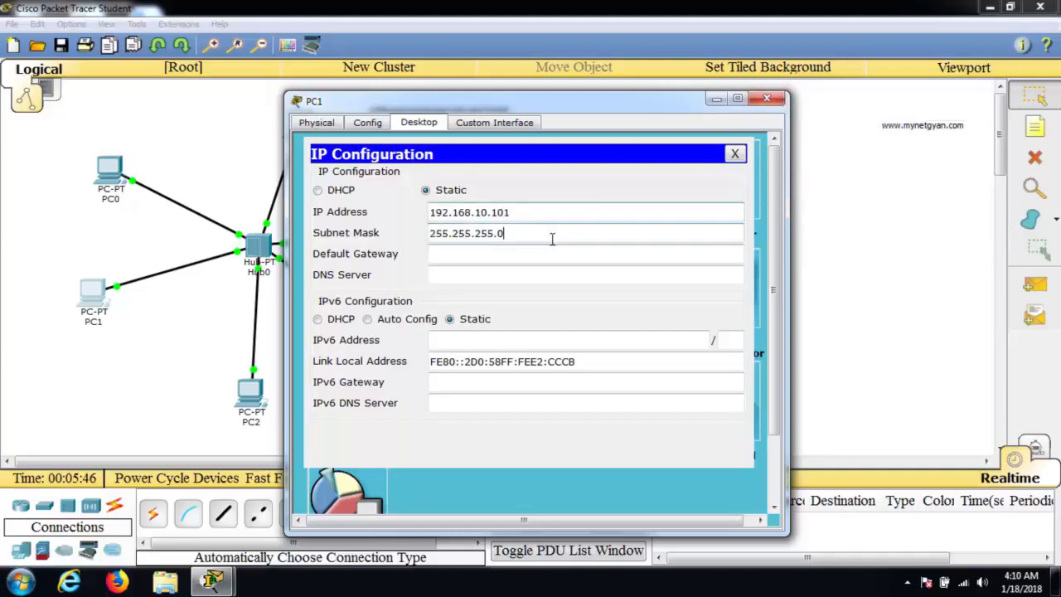
click(769, 102)
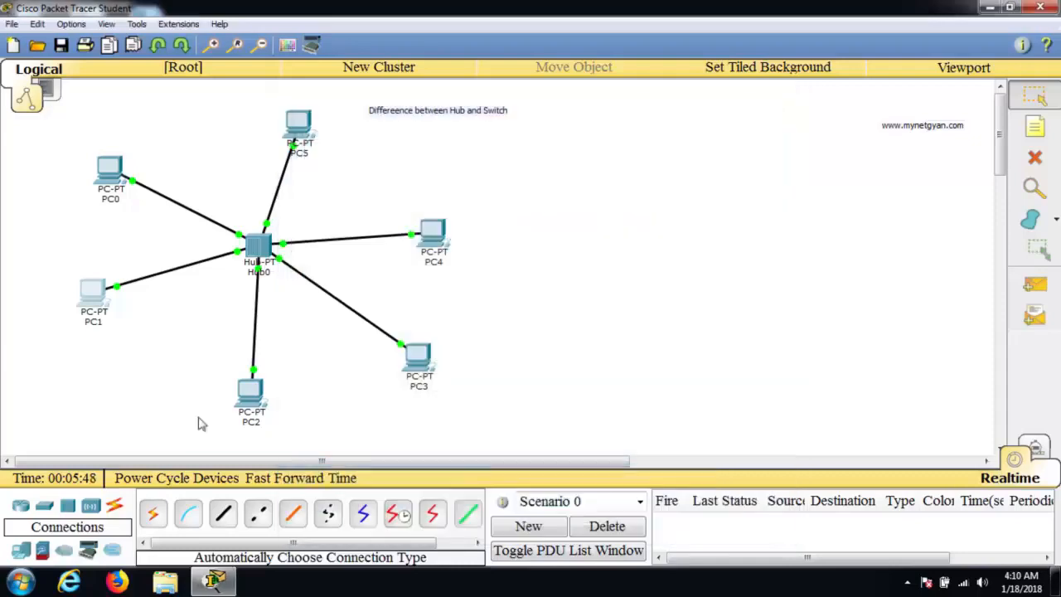
- Give PC2 the static IP address 192.168.10.102 with subnet mask 255.255.255.0 and close its configuration window
click(250, 398)
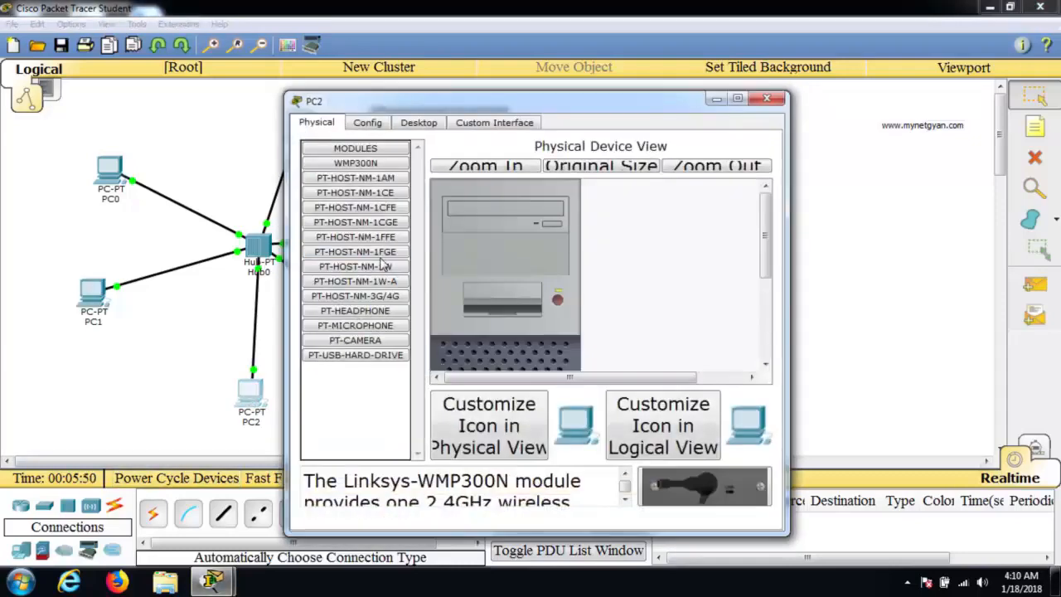
click(412, 124)
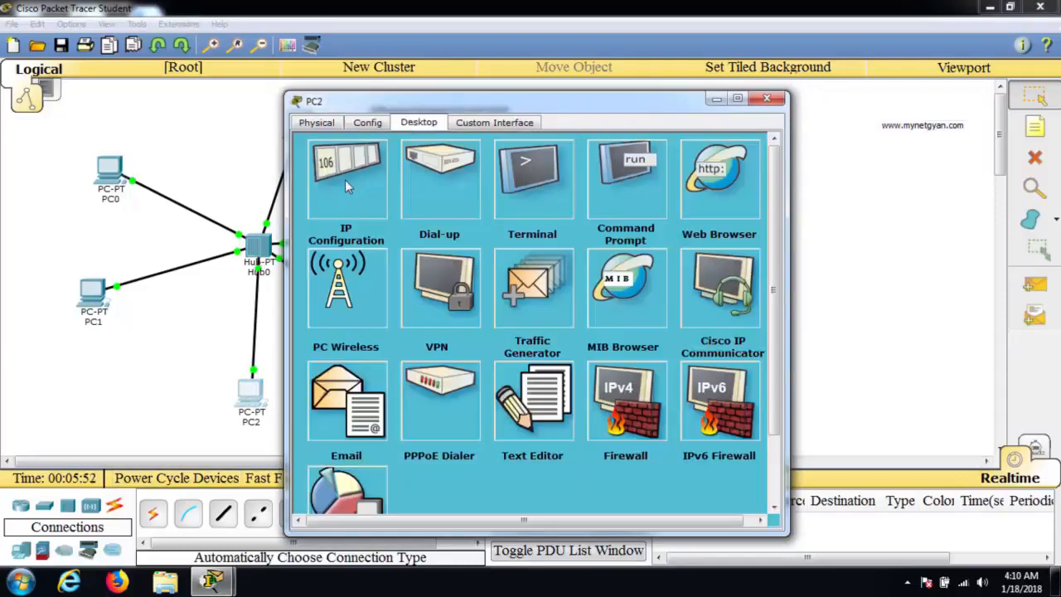
click(347, 186)
click(446, 216)
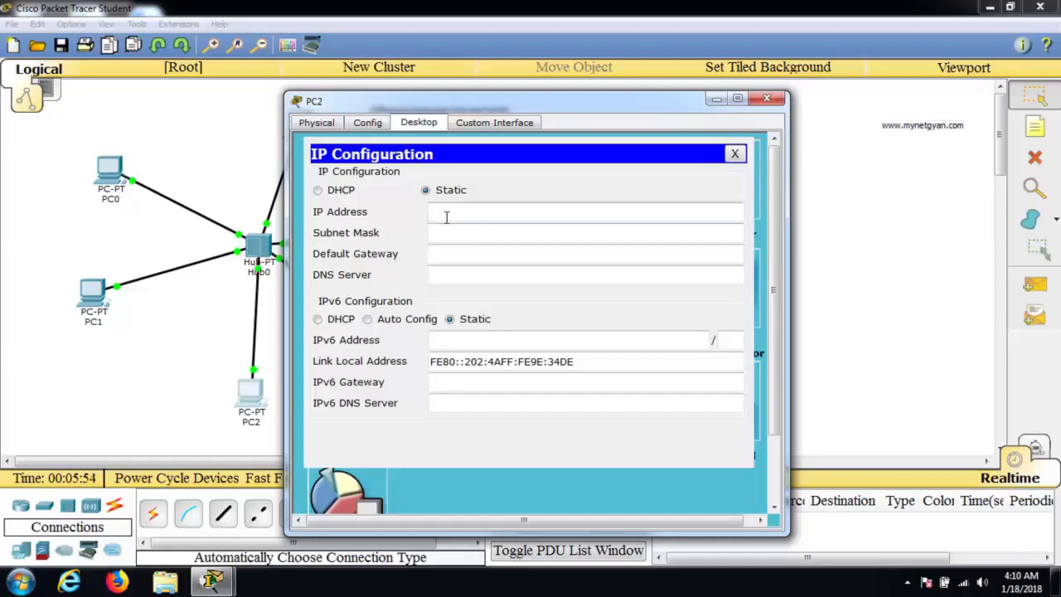
text(192.168.10.1)
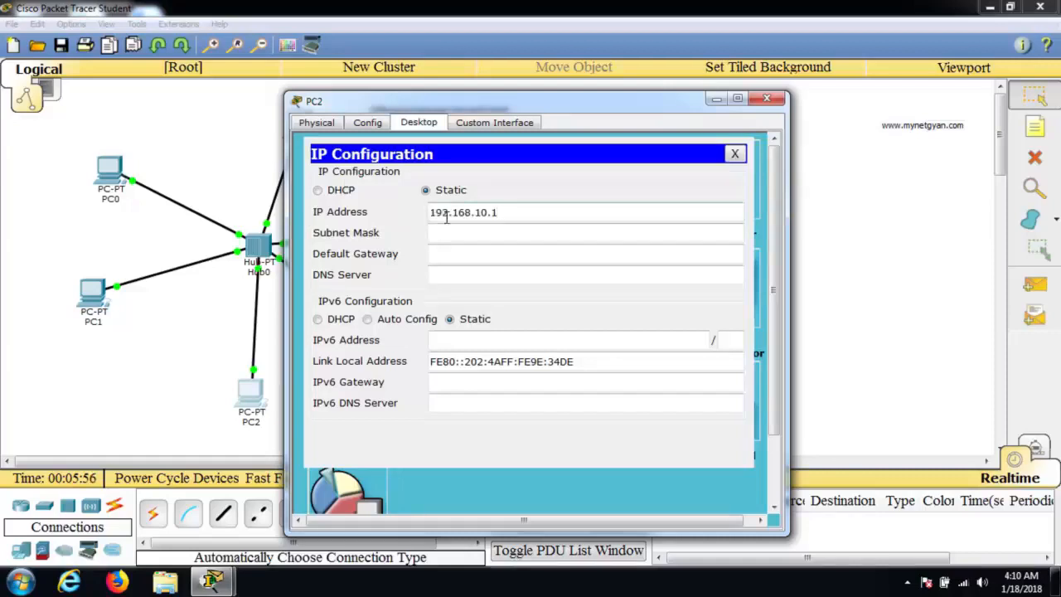
text(02)
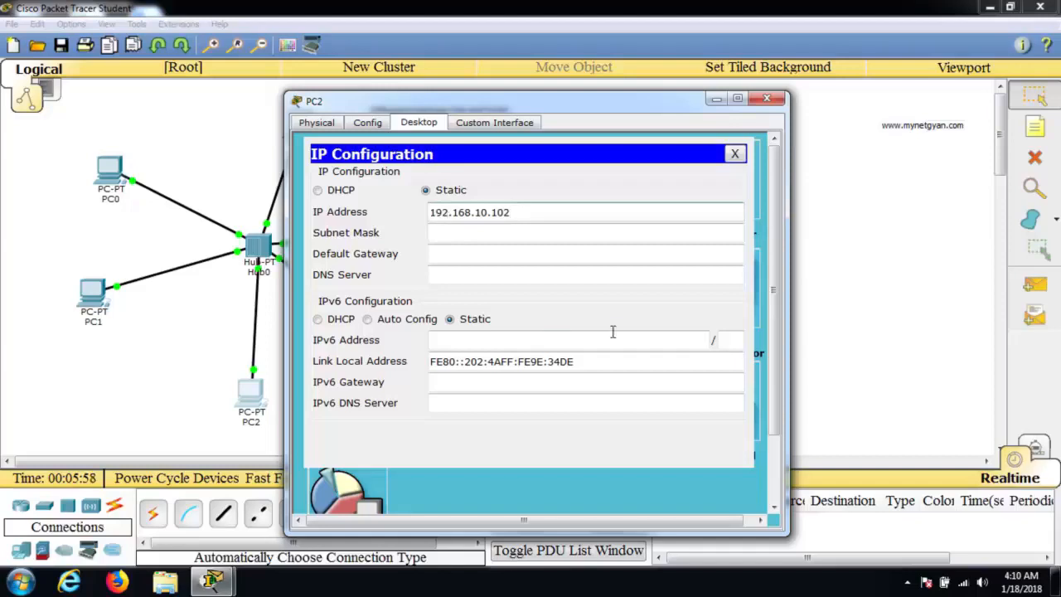
click(620, 236)
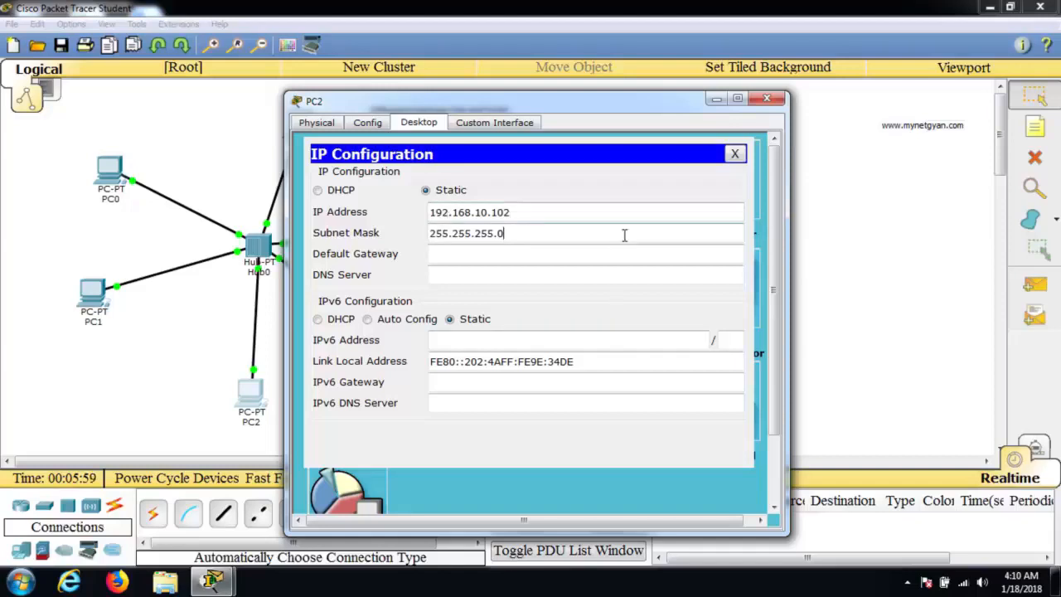
click(767, 98)
- Give PC3 the static IP address 192.168.10.104 with subnet mask 255.255.255.0 and close its configuration window
click(419, 358)
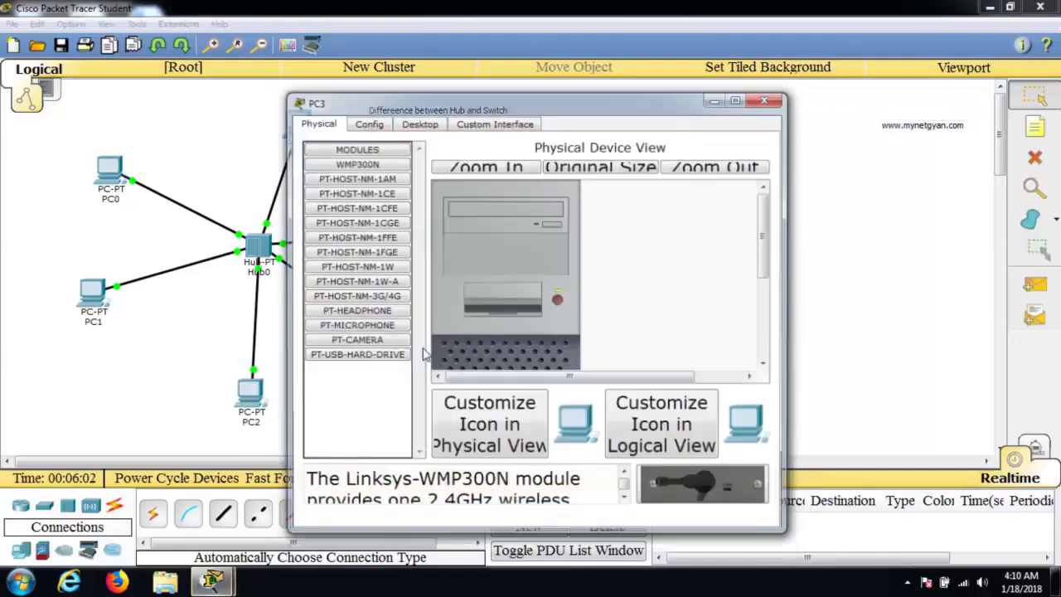
click(423, 124)
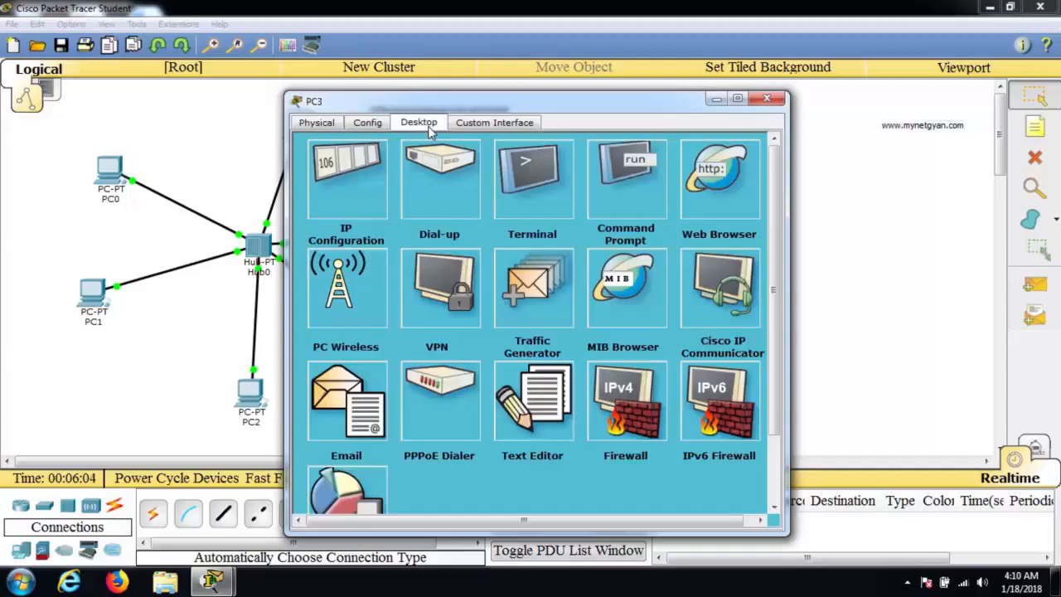
click(368, 169)
click(478, 215)
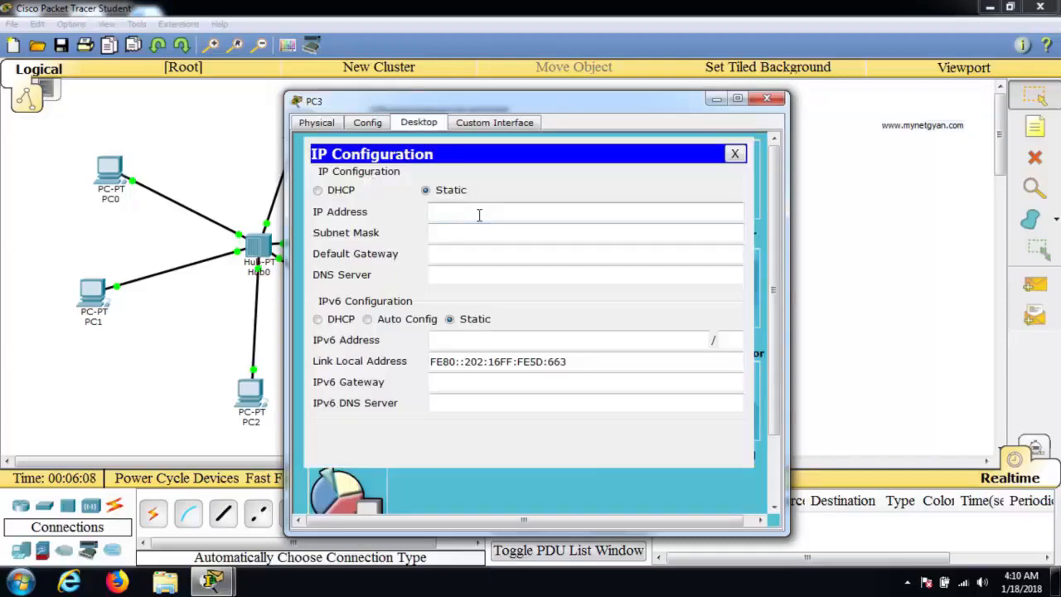
text(192.168.10.1)
click(471, 233)
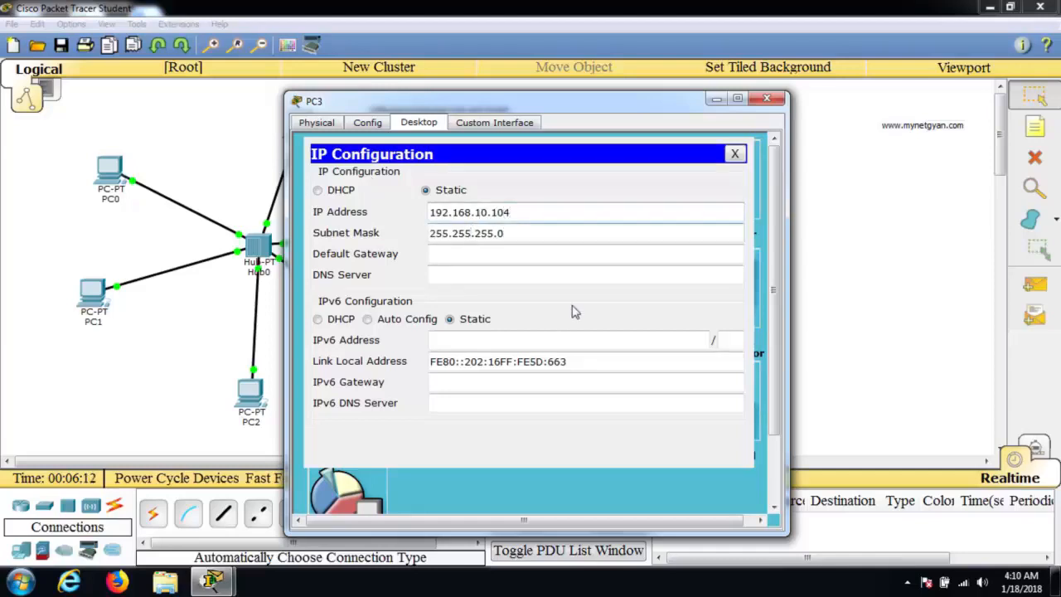
click(766, 98)
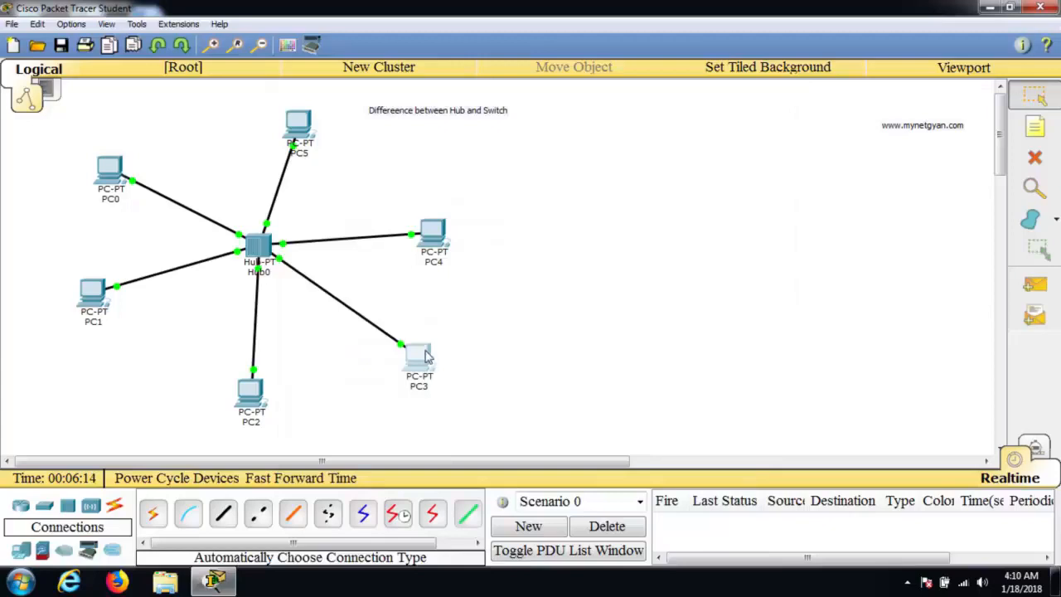
- Give PC4 the static IP address 192.168.10.105 with subnet mask 255.255.255.0 and close its configuration window
click(430, 232)
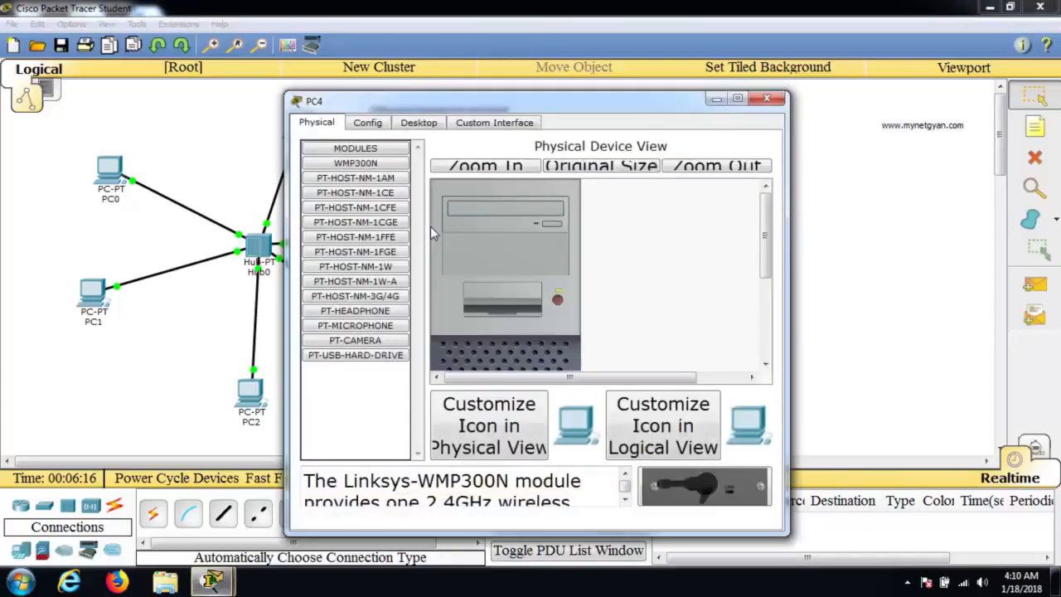
click(417, 123)
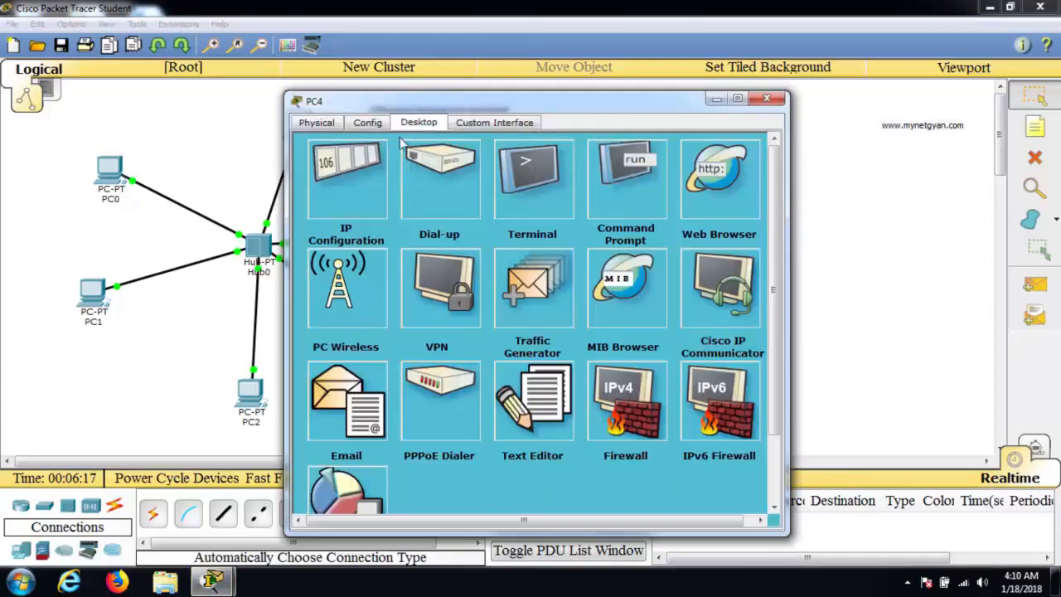
click(331, 175)
click(447, 214)
text(192.168.10.1)
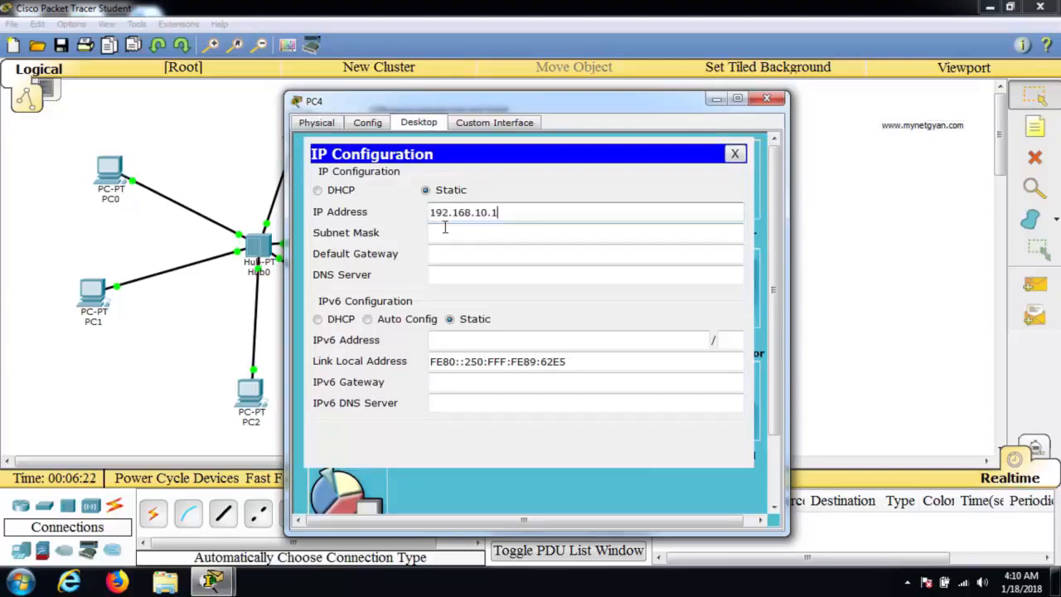
text(05)
click(533, 235)
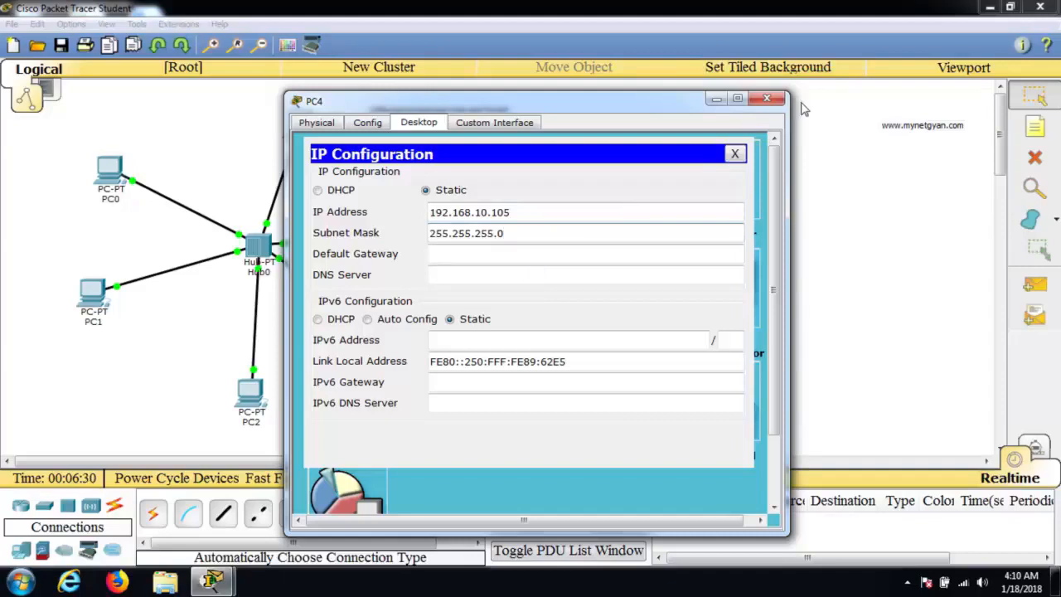
click(767, 99)
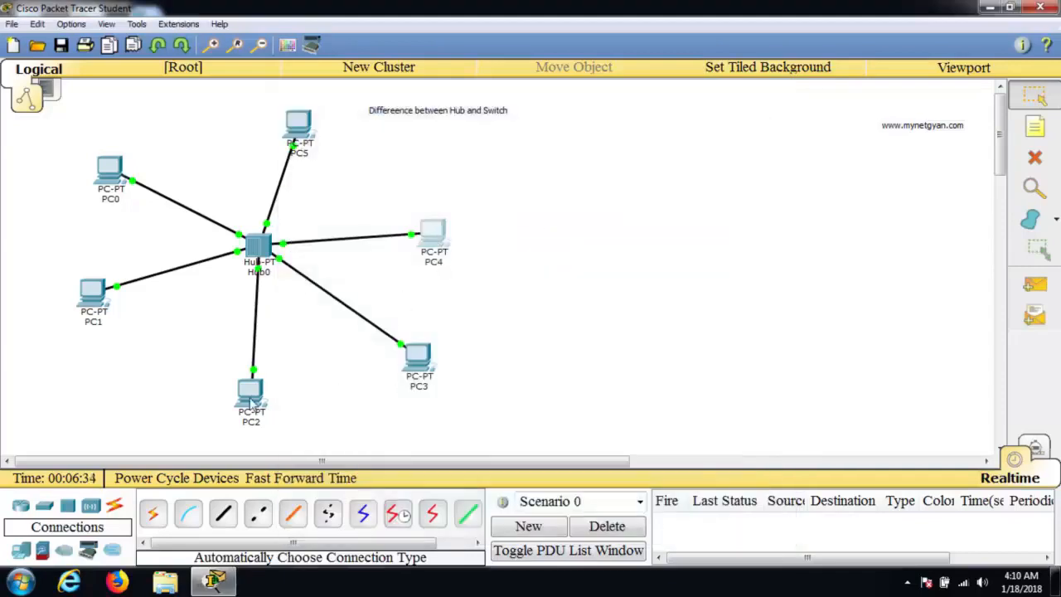
- Check PC2's assigned address, correct the last digit of PC3's IP address to follow it in sequence, and close PC3's window
mouse_move(251, 403)
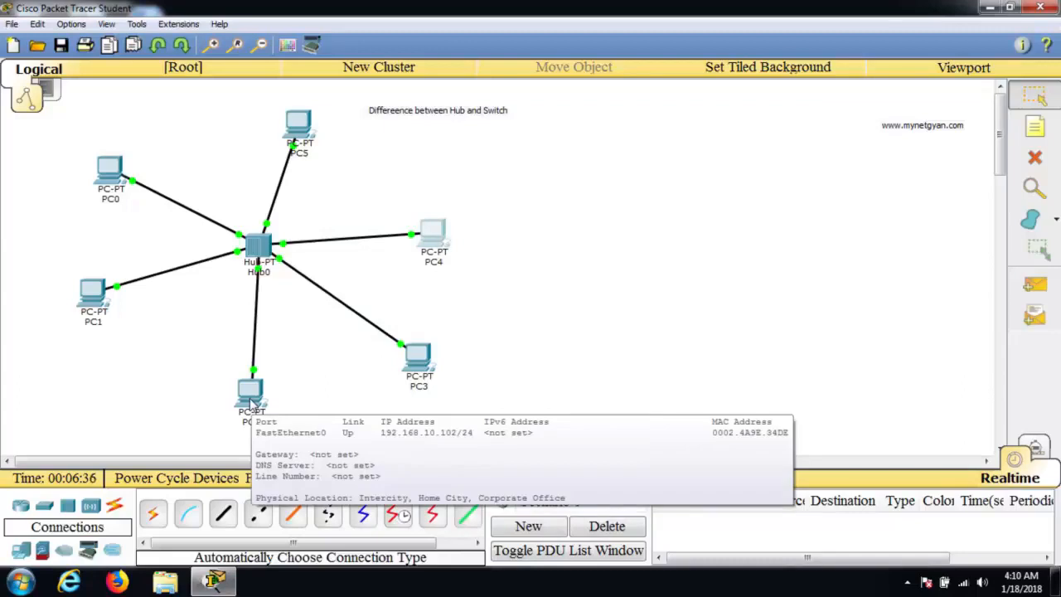
click(423, 357)
click(363, 196)
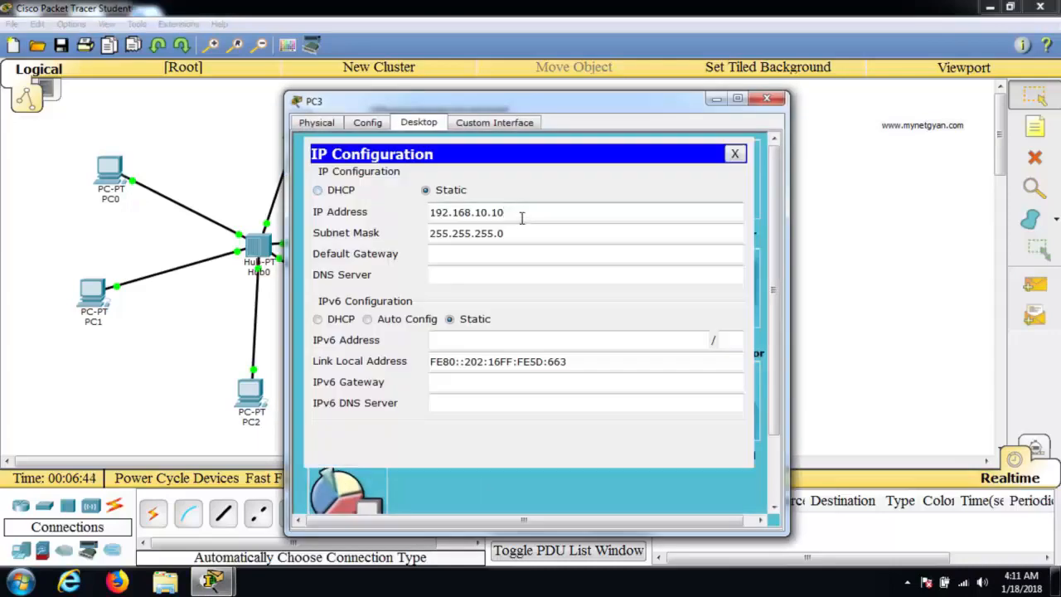
click(766, 99)
- Change PC4's static IP address to 192.168.10.104 and close its configuration window
click(432, 234)
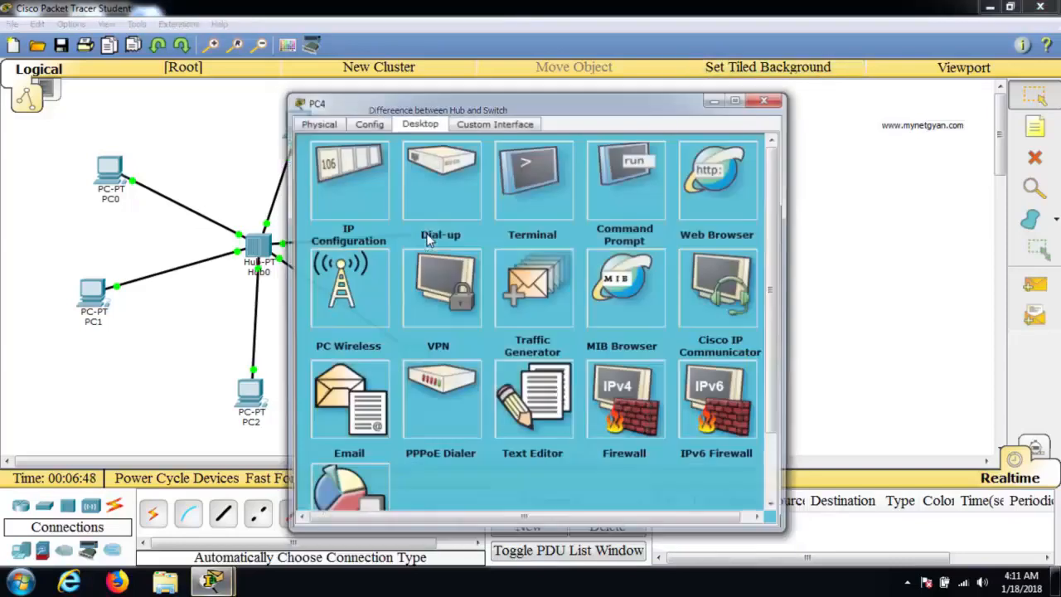
click(319, 198)
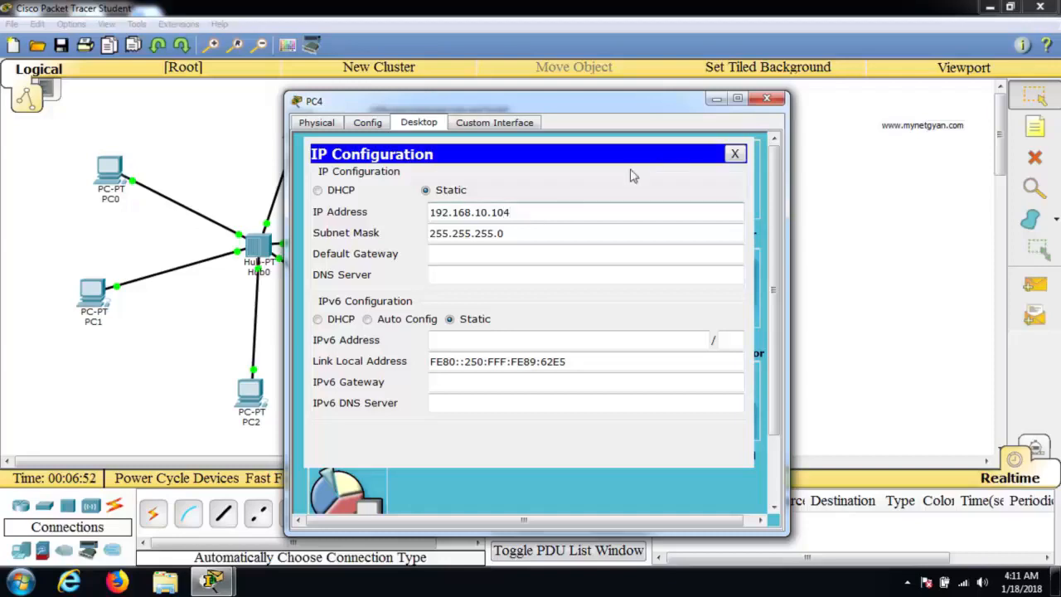
click(766, 99)
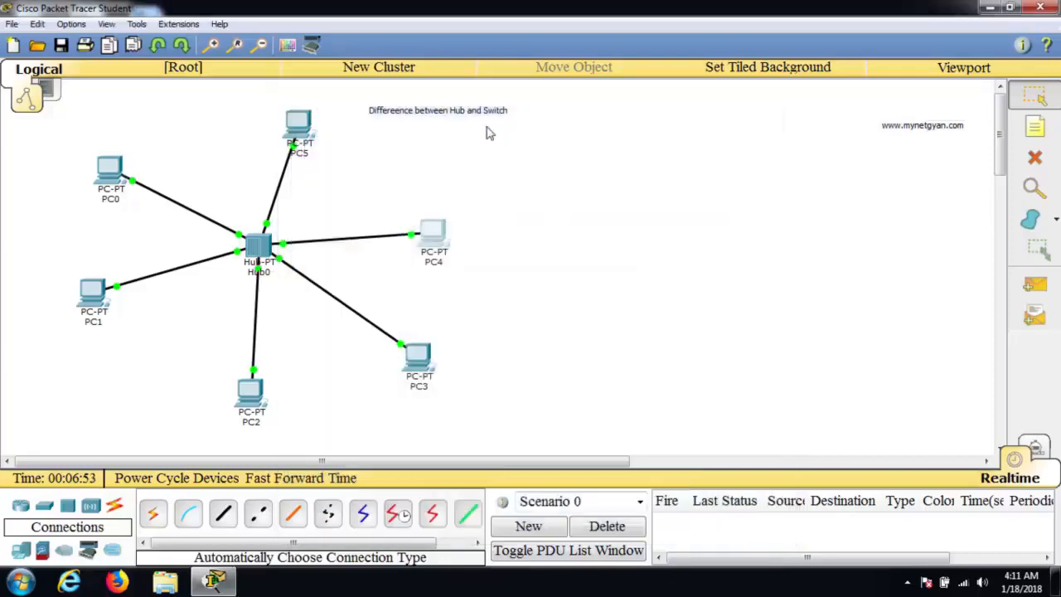
- Give PC5 the static IP address 192.168.10.105 with subnet mask 255.255.255.0 and close its configuration window
click(298, 126)
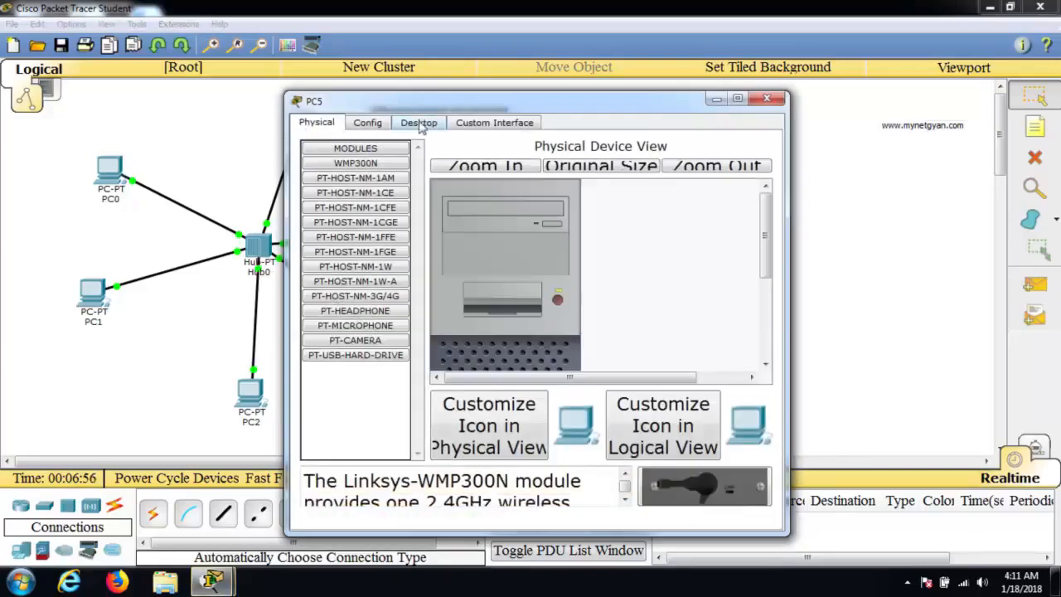
click(418, 125)
click(353, 187)
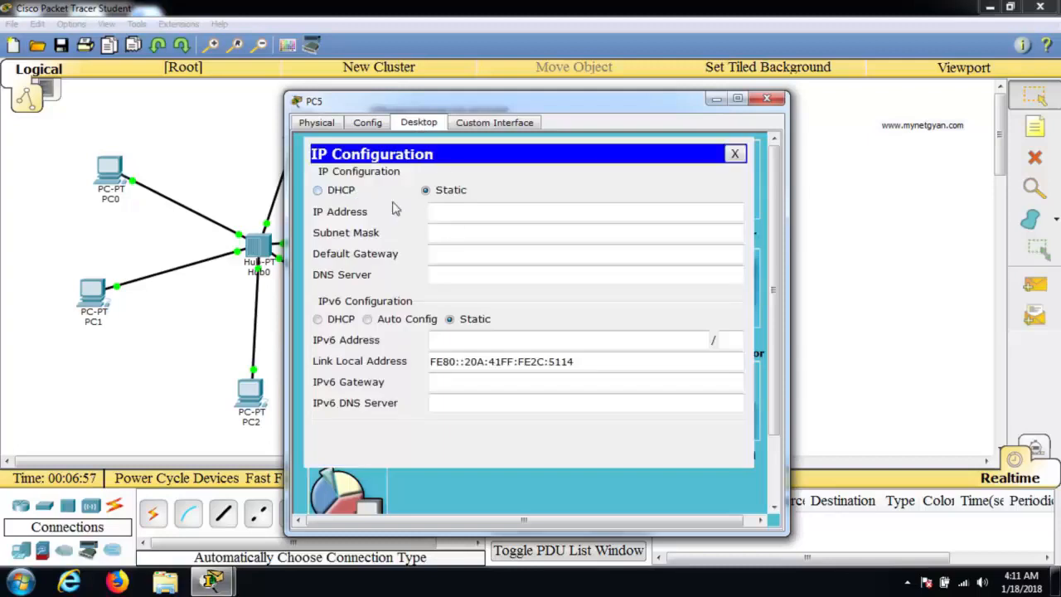
click(454, 216)
text(192.168.10.105)
key(Tab)
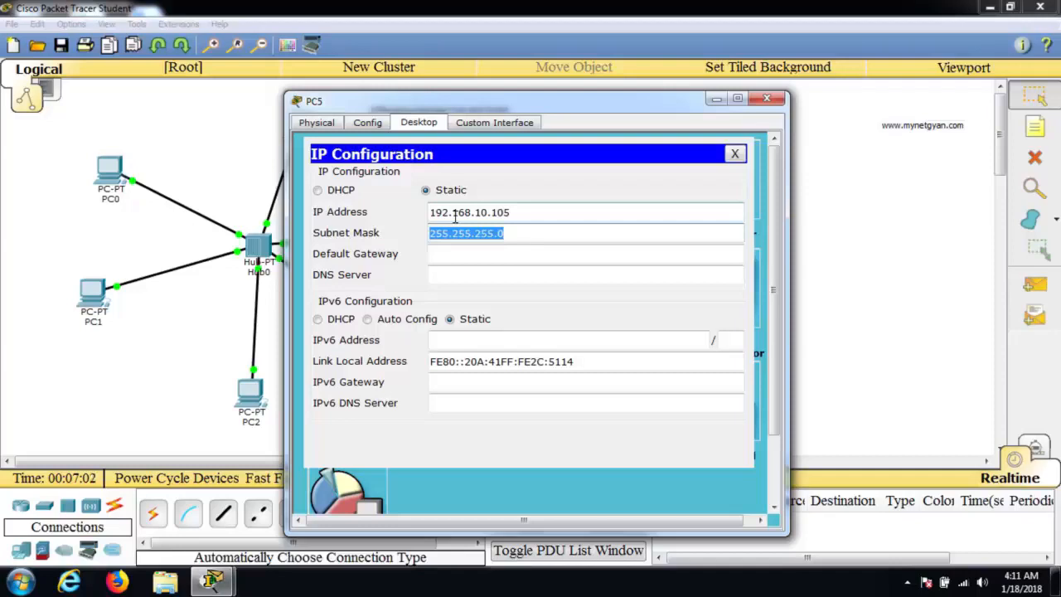
click(767, 99)
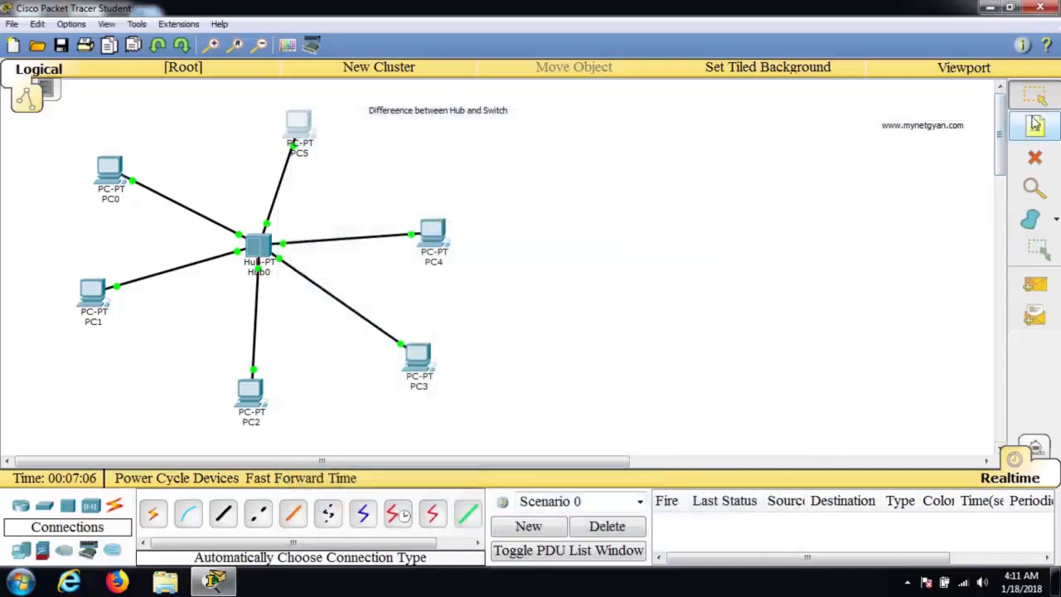
- Place a note below PC0 in the workspace reading "IPaddress 192.168.10.100"
click(1034, 125)
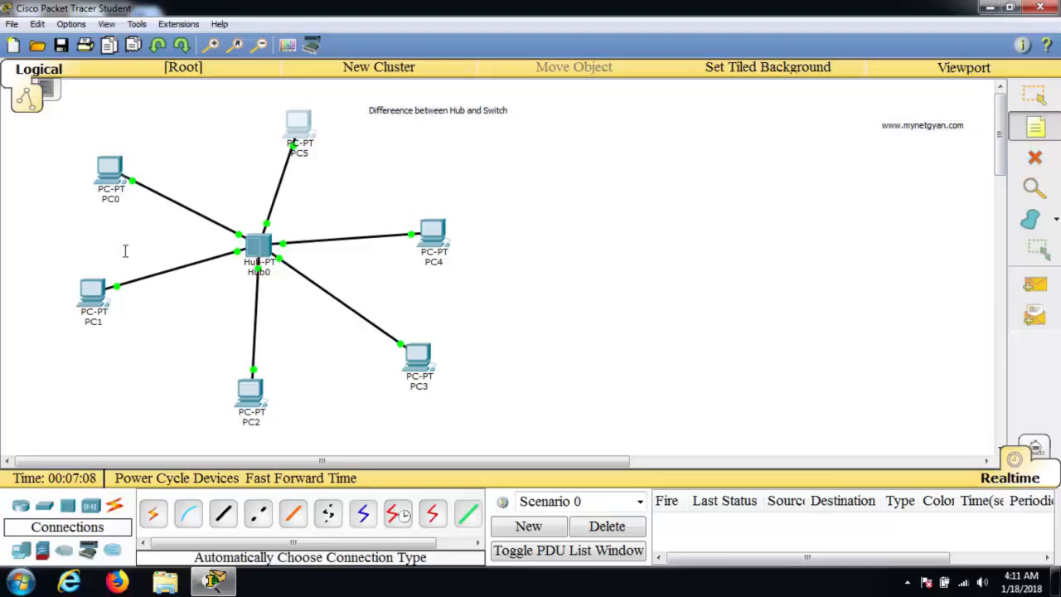
click(72, 218)
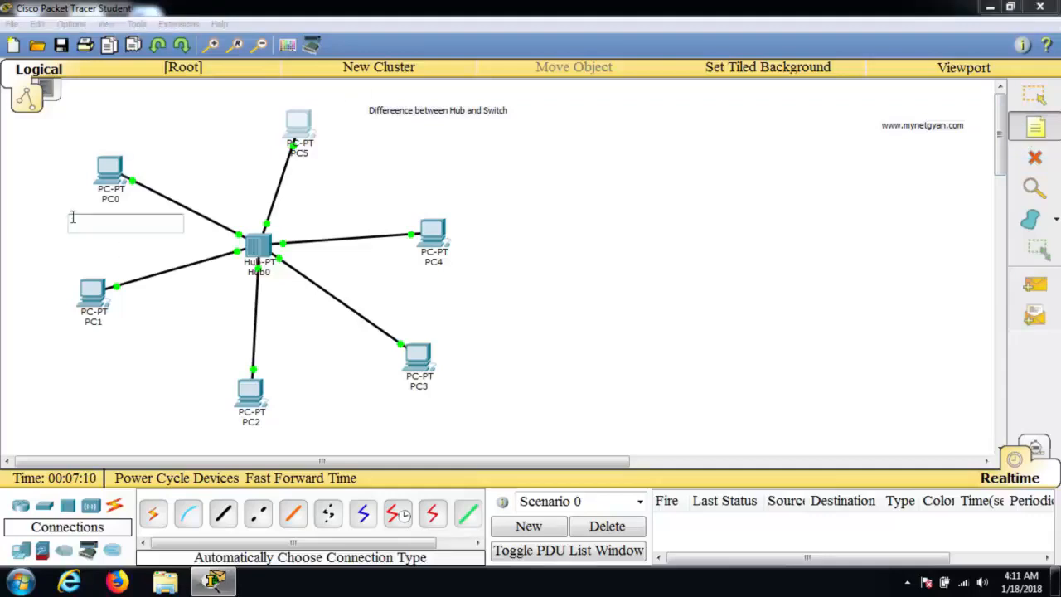
text(1P)
text(a)
text(ddress)
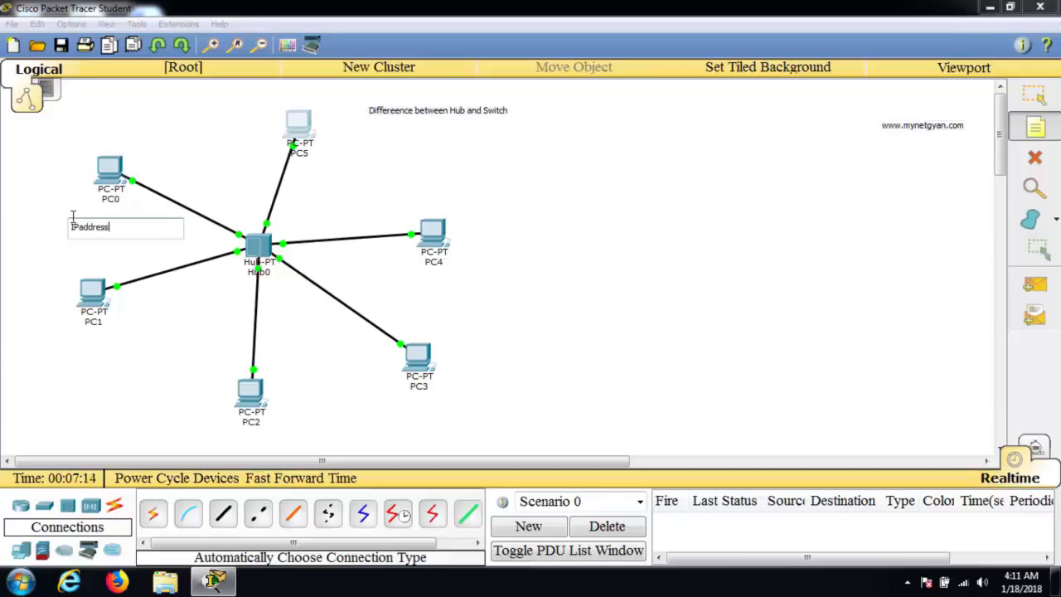
text( 192.168.10.100)
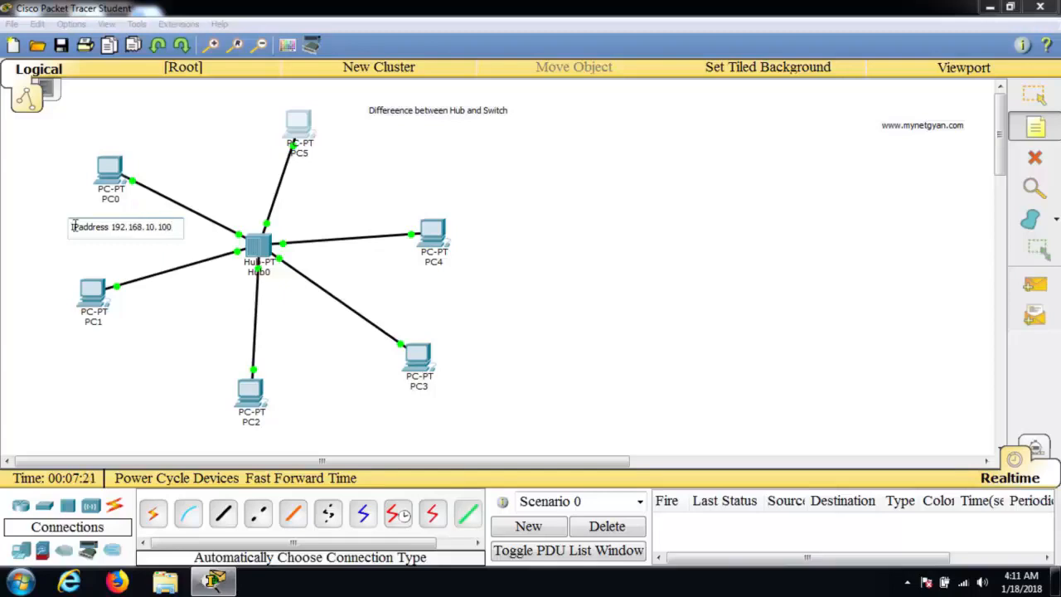
- Copy the text of PC0's IP address note and paste it into a new note in the empty area right of PC5
drag(172, 232, 79, 233)
click(70, 233)
key(ctrl+a)
key(ctrl+c)
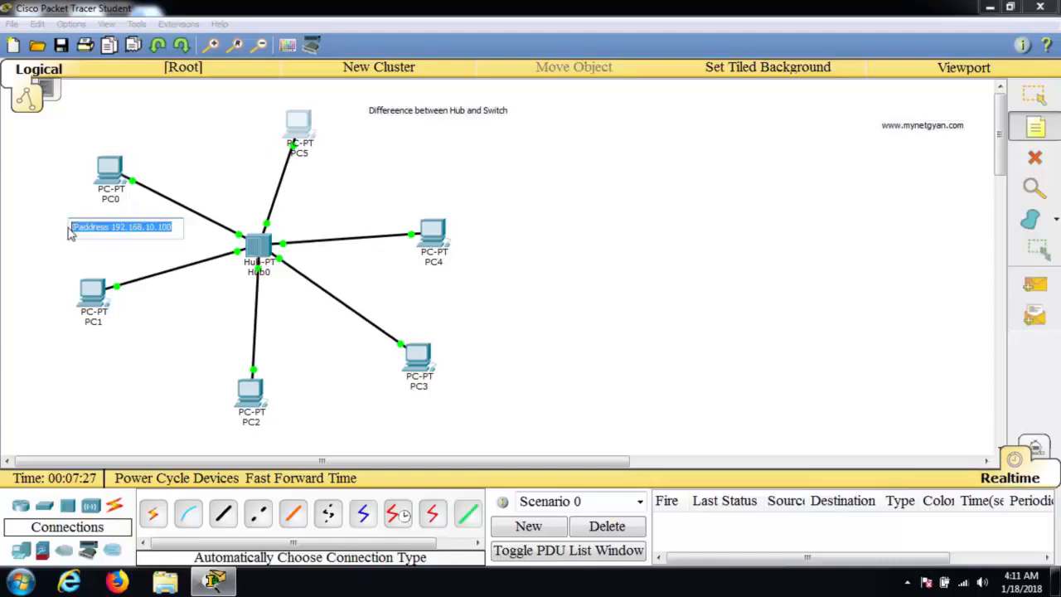
click(526, 166)
key(ctrl+v)
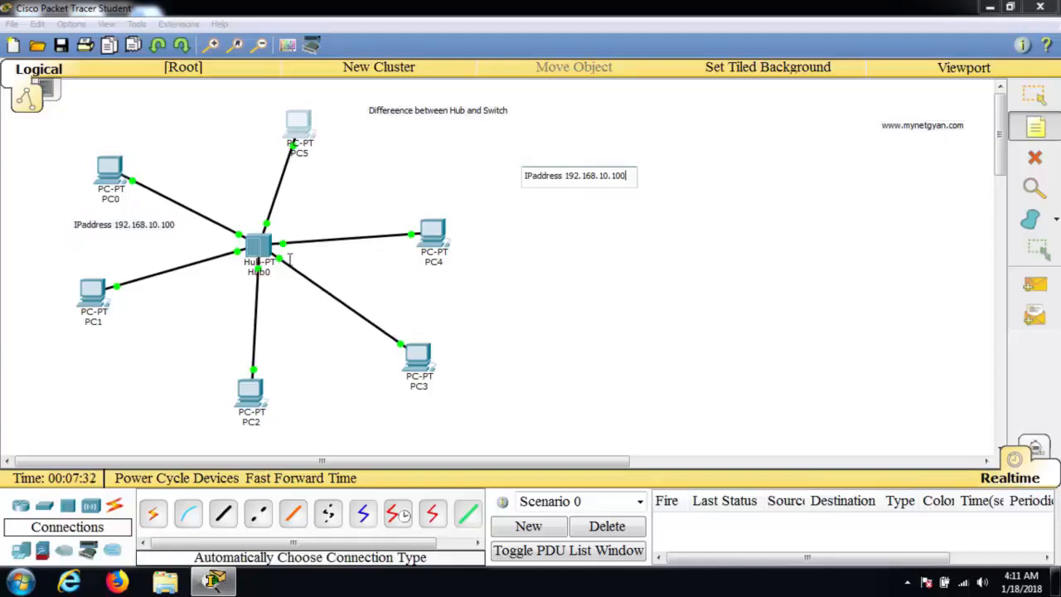
- Move the pasted note below PC1 and change its text to "IPaddress 192.168.10.101"
click(1035, 94)
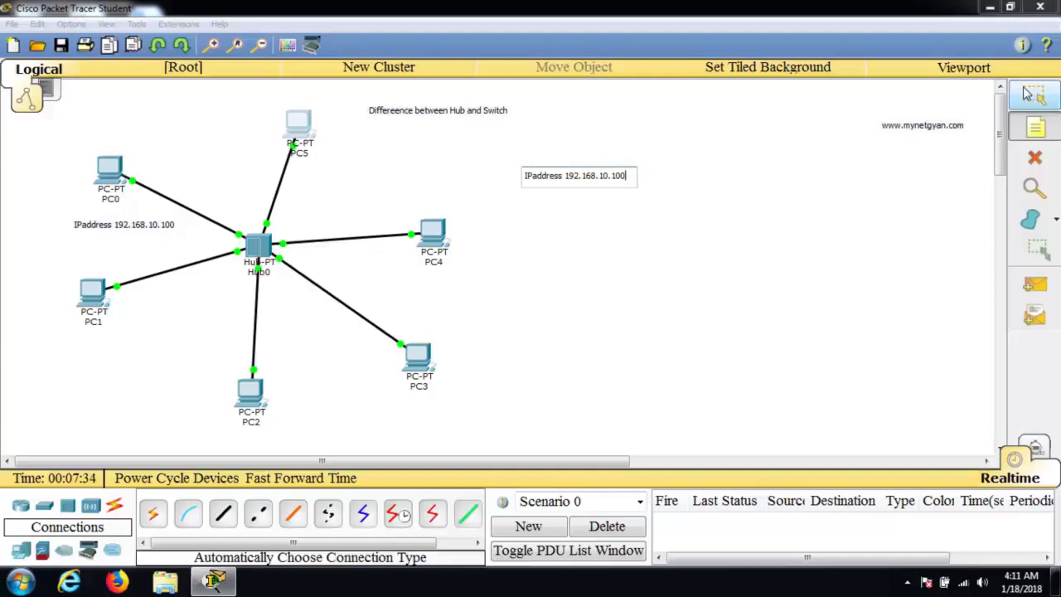
drag(561, 177, 66, 342)
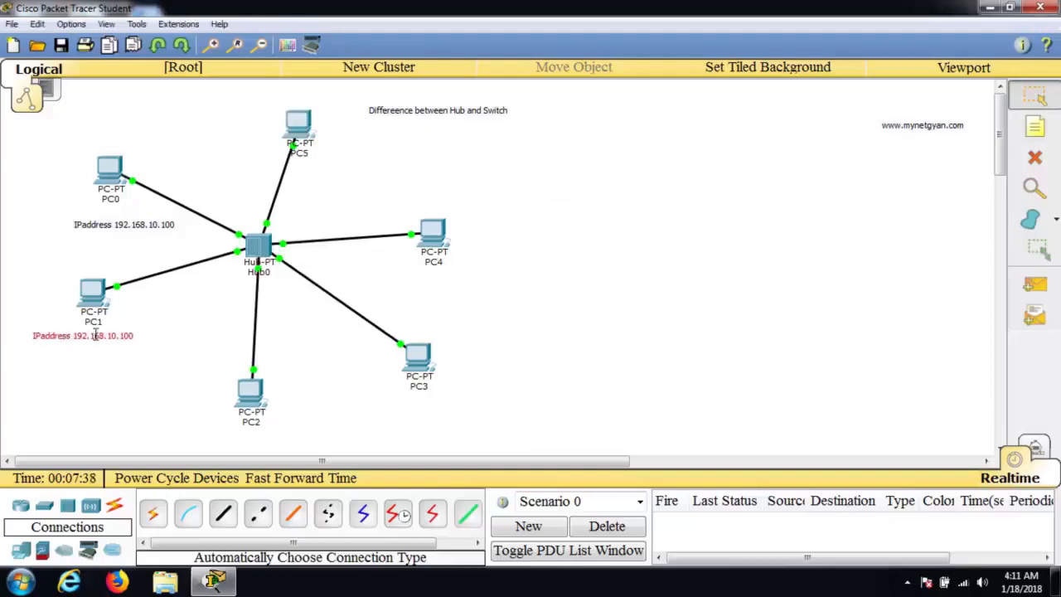
double_click(96, 338)
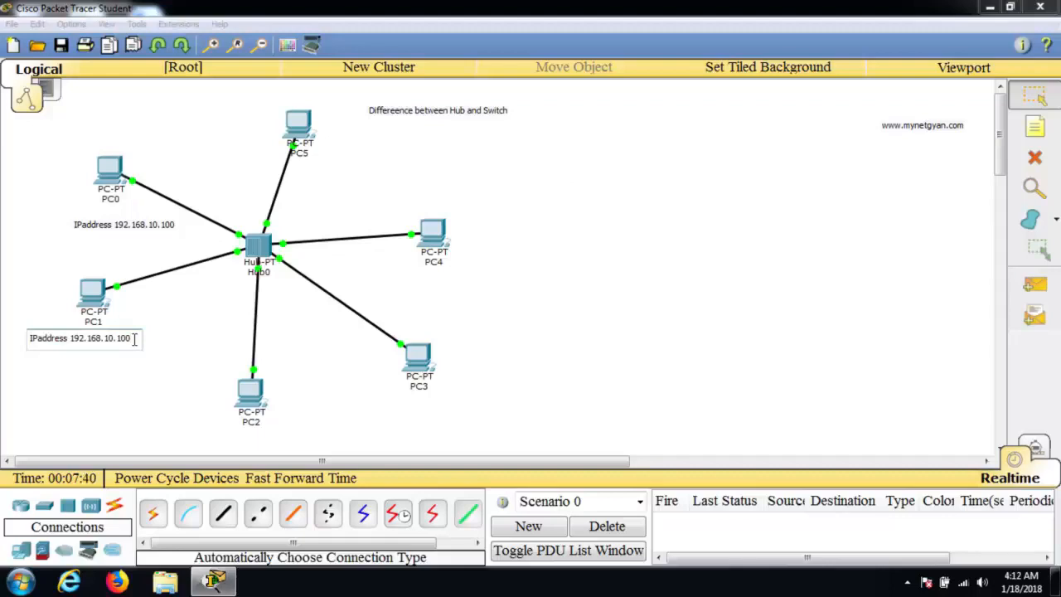
text(1)
click(226, 439)
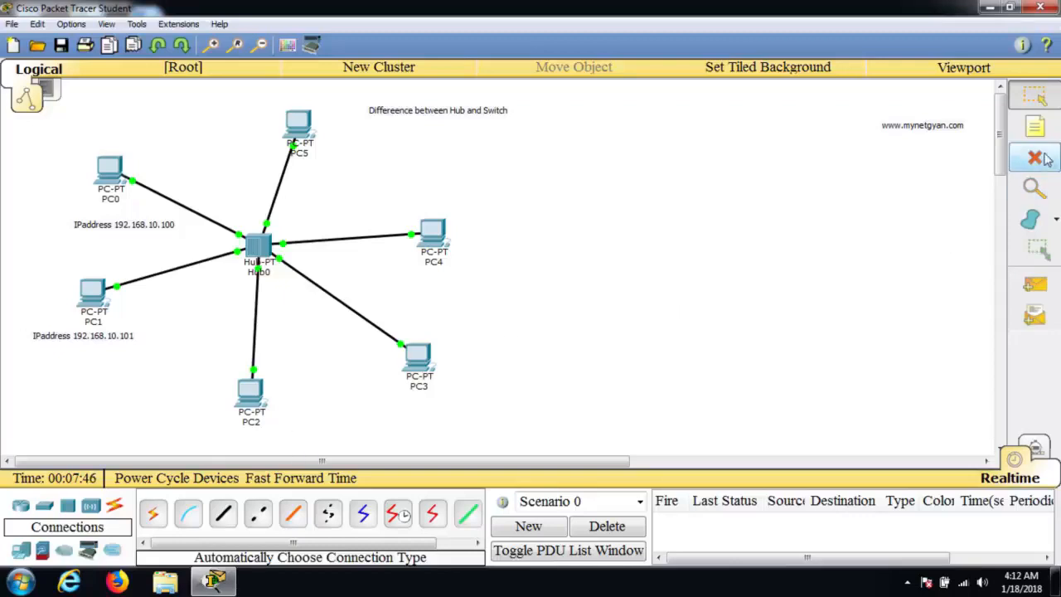
- Place a note beside PC2 reading "IPaddress 192.168.10.102", reusing the copied text
click(1035, 127)
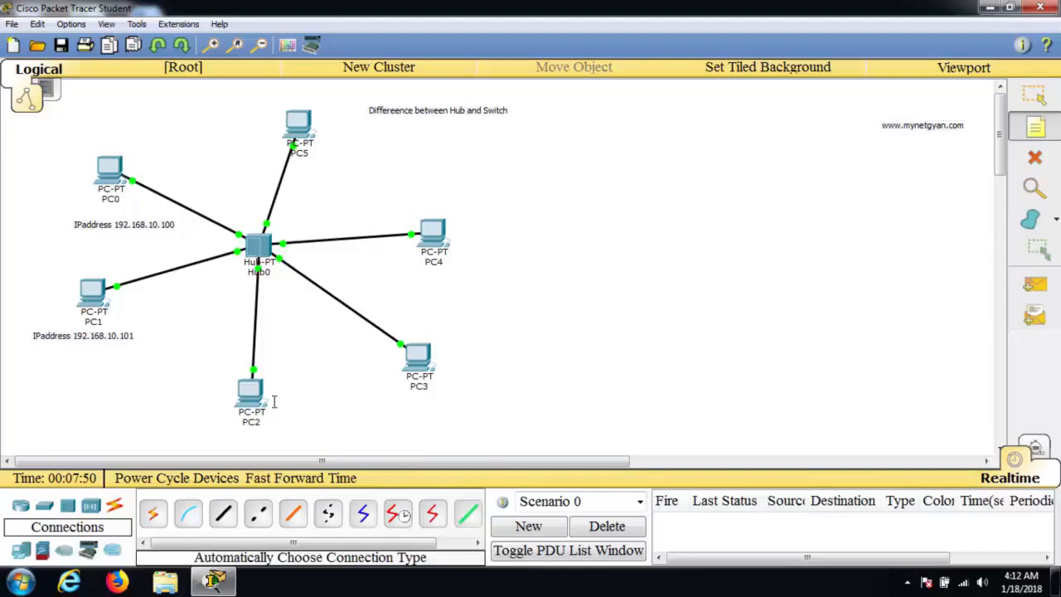
click(137, 398)
key(ctrl+v)
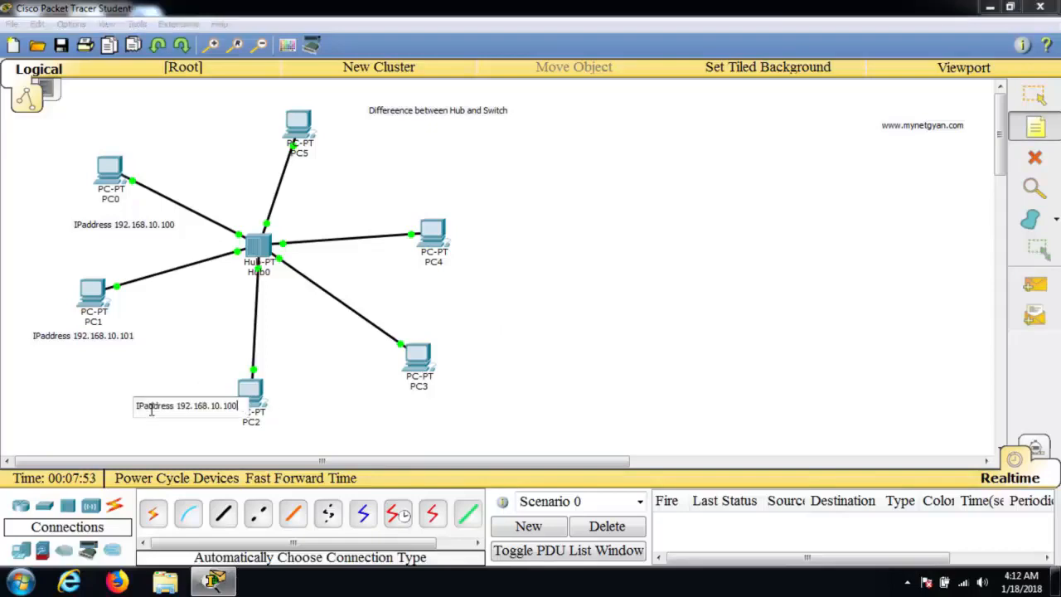
key(BackSpace)
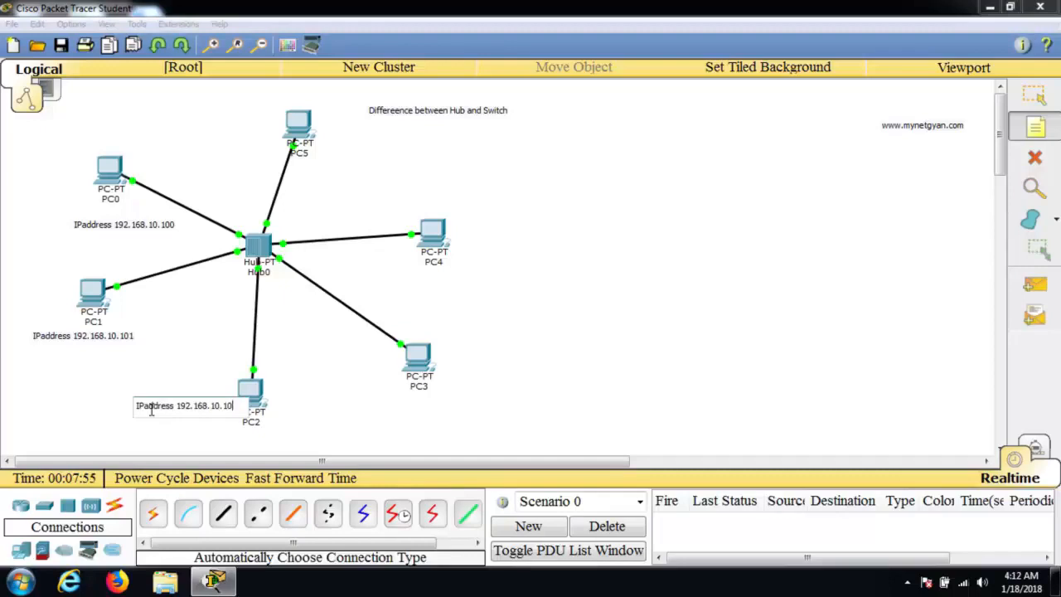
- Add notes reading "IPaddress 192.168.10.103" at PC3 and "IPaddress 192.168.10.104" below PC4, reusing the copied text
click(367, 368)
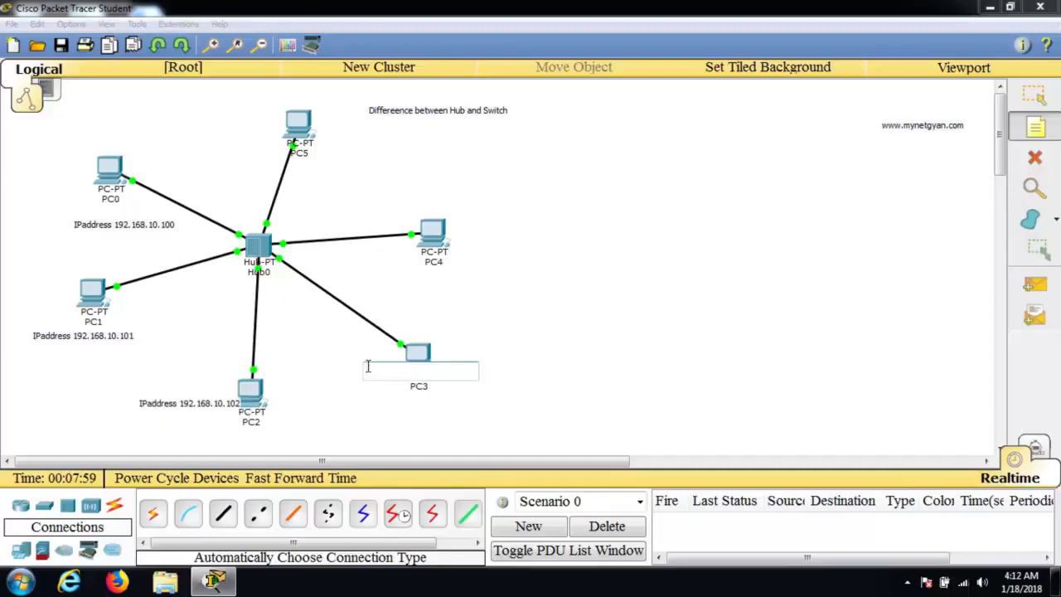
key(ctrl+v)
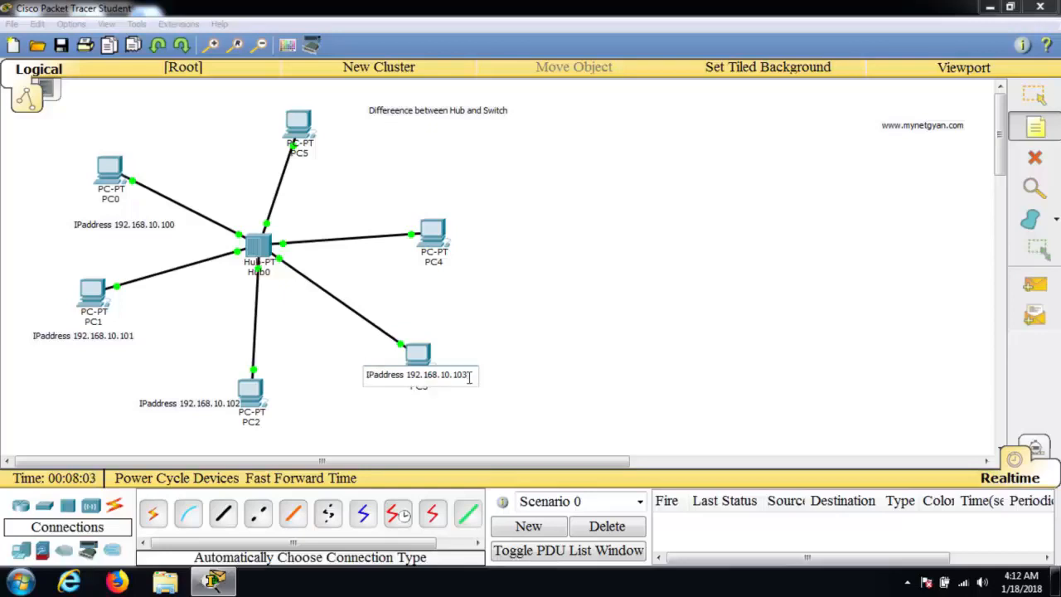
click(402, 263)
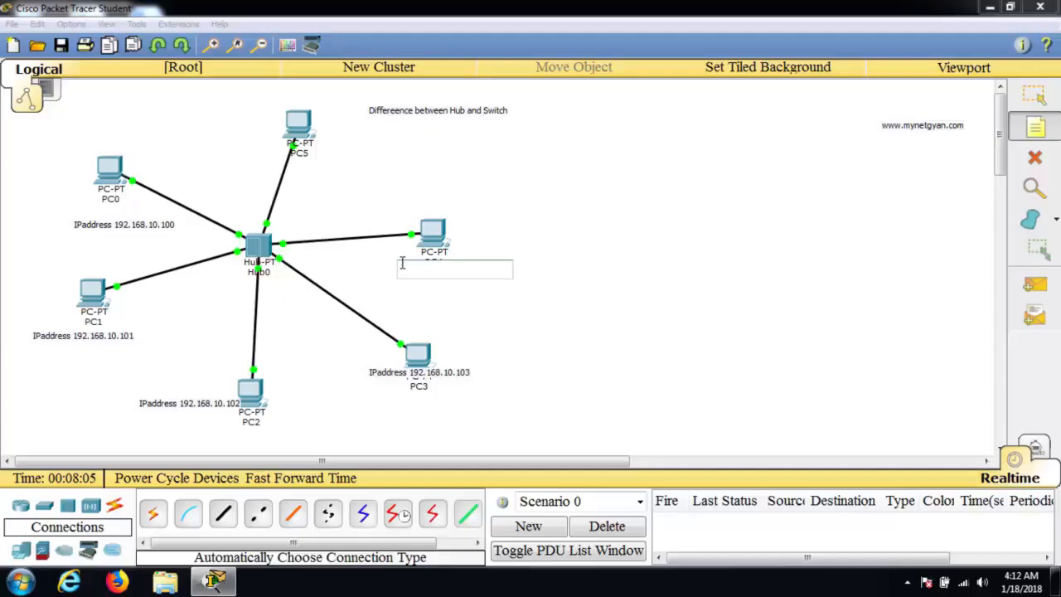
key(ctrl+v)
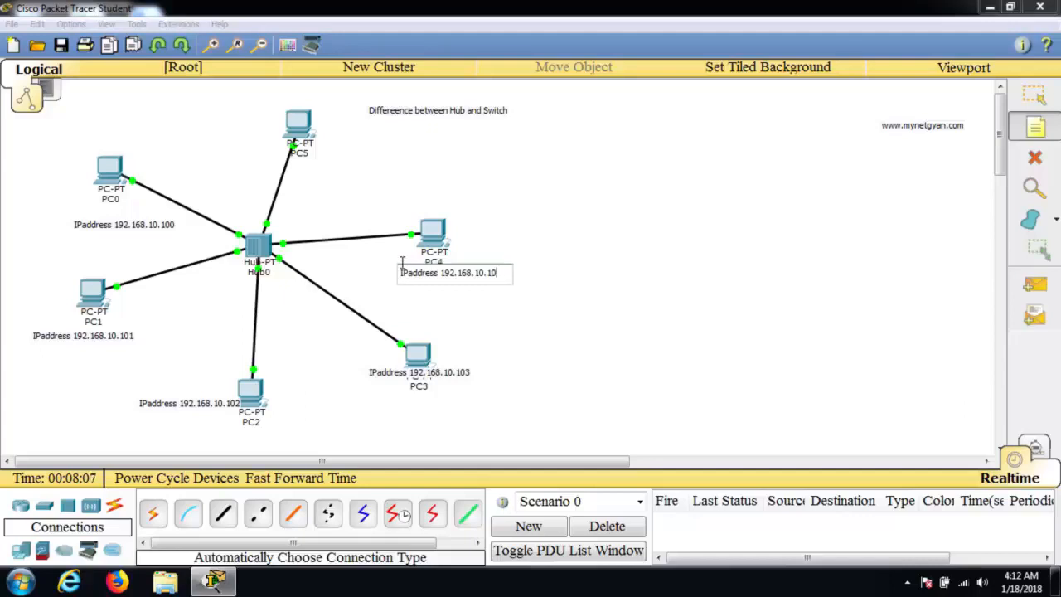
- Add a note reading "IPaddress 192.168.10.105" and position it just to the left of PC5
click(314, 164)
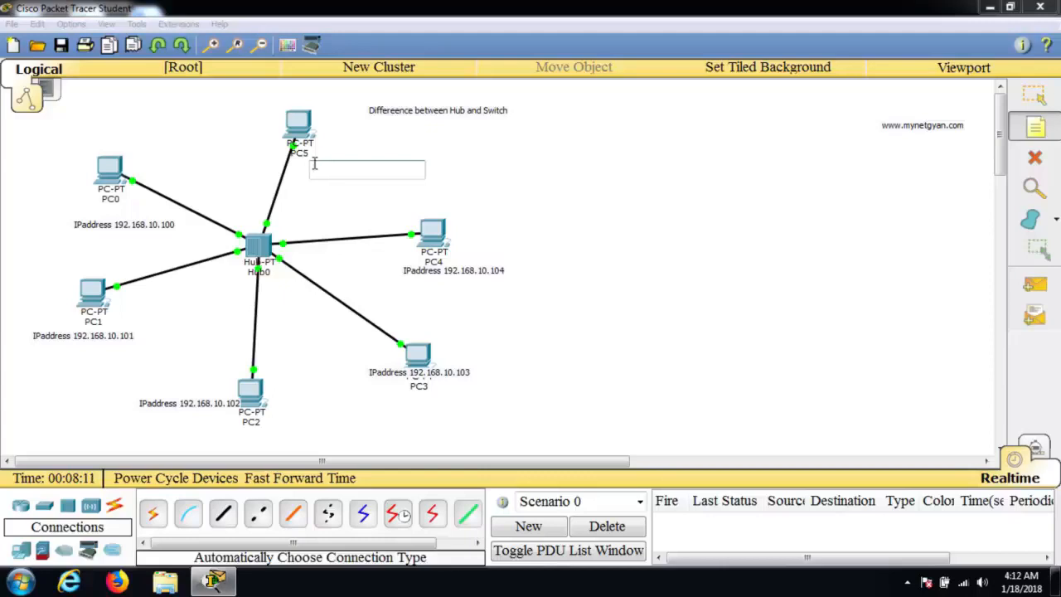
text(IPaddress 192.168.10.100)
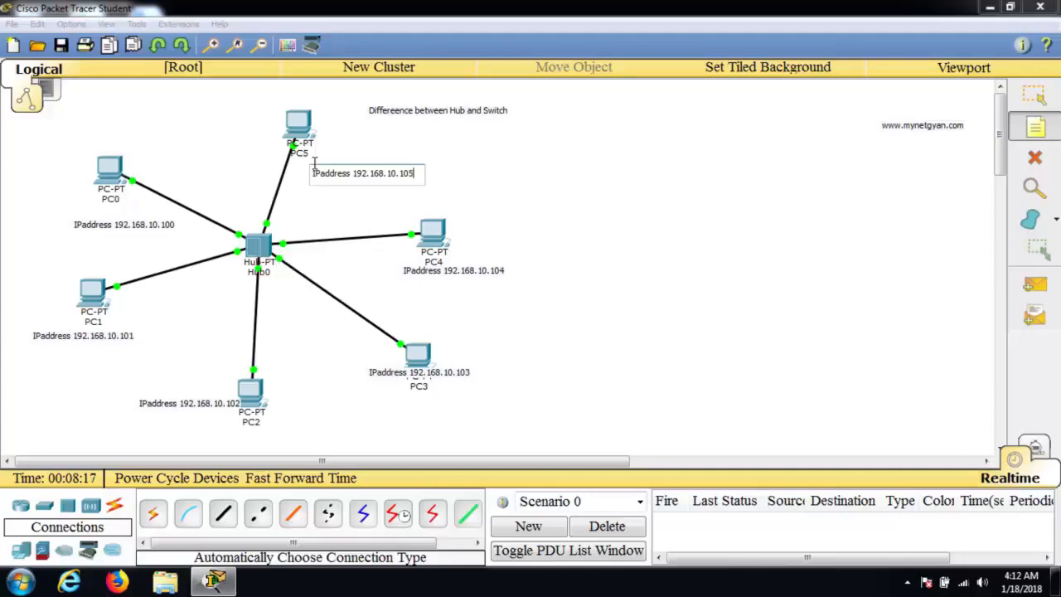
click(1034, 94)
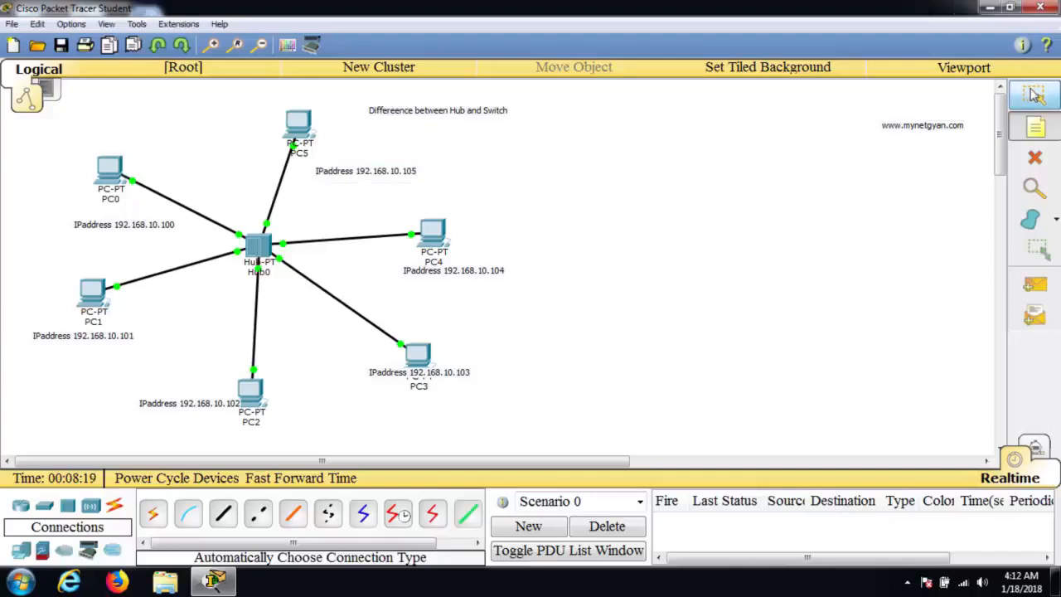
drag(388, 183, 252, 141)
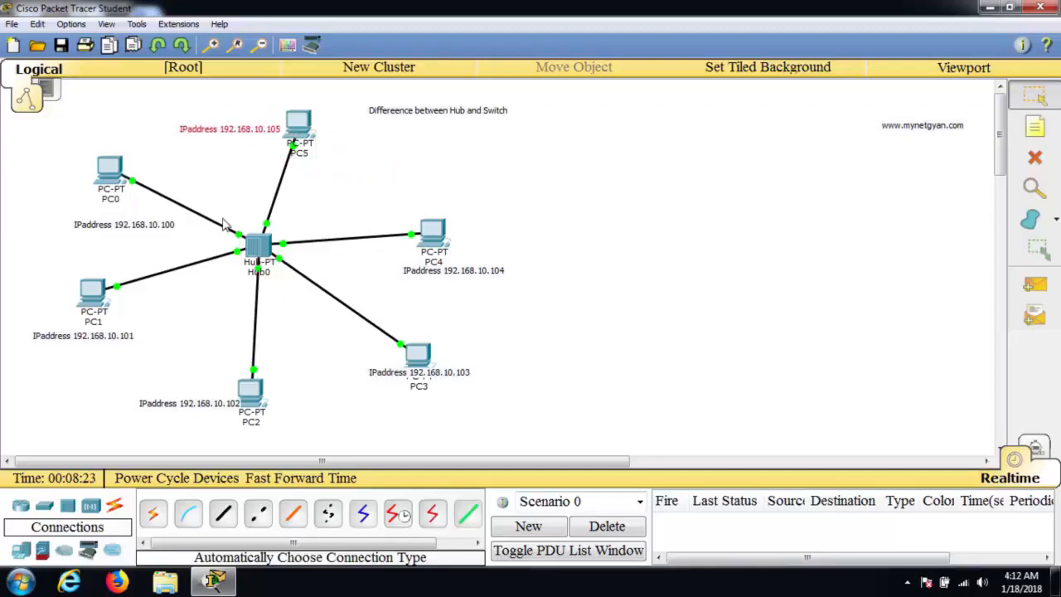
- Reposition the notes of PC0, PC2, PC3 and PC4 so each sits close to its PC without covering it
drag(158, 227, 139, 213)
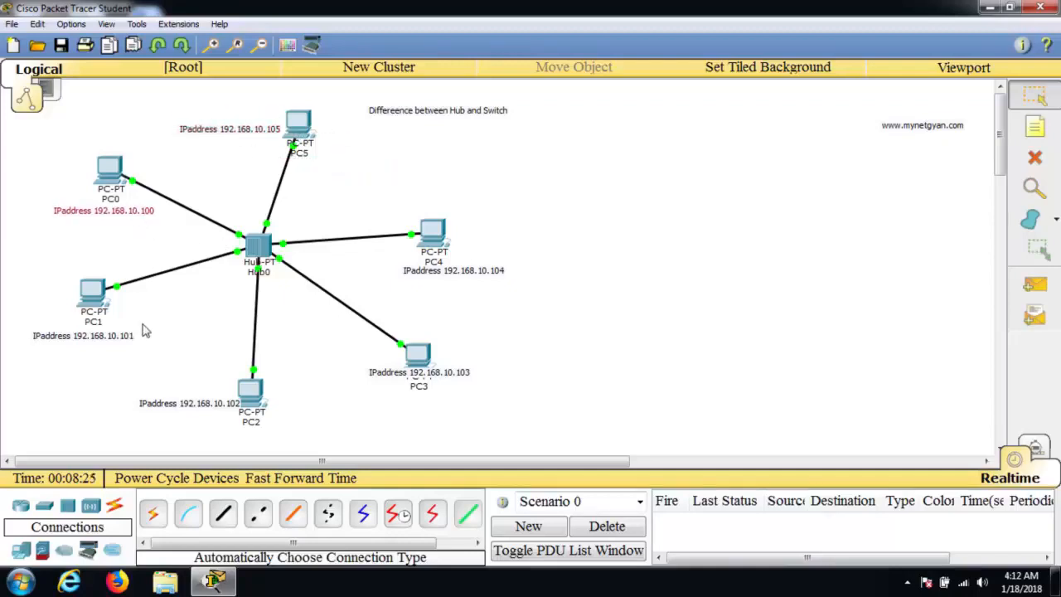
mouse_move(193, 409)
mouse_down()
mouse_move(185, 391)
mouse_move(187, 400)
mouse_up()
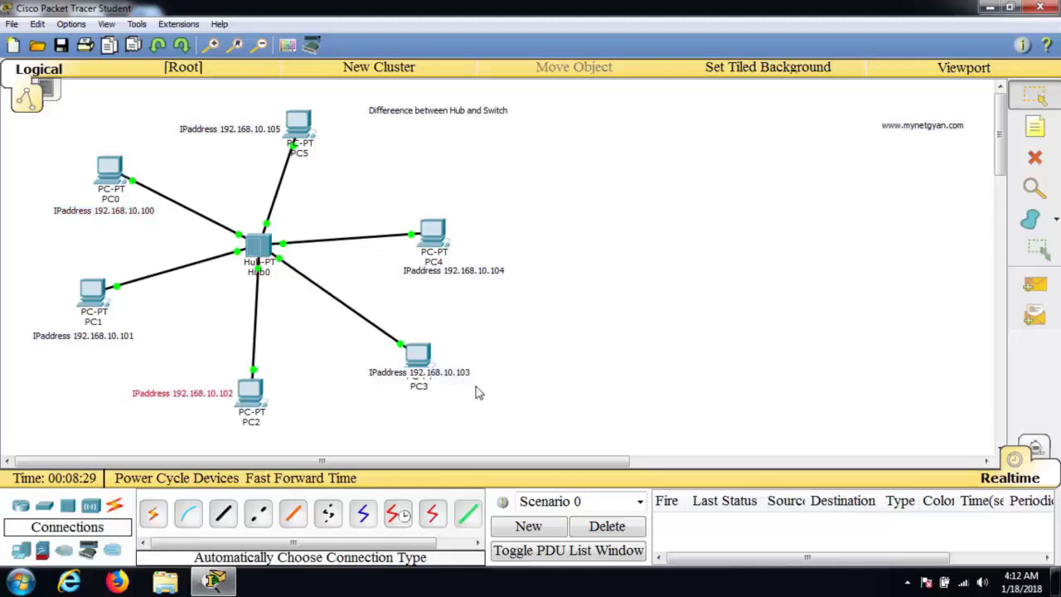
drag(461, 374, 384, 383)
drag(465, 273, 401, 282)
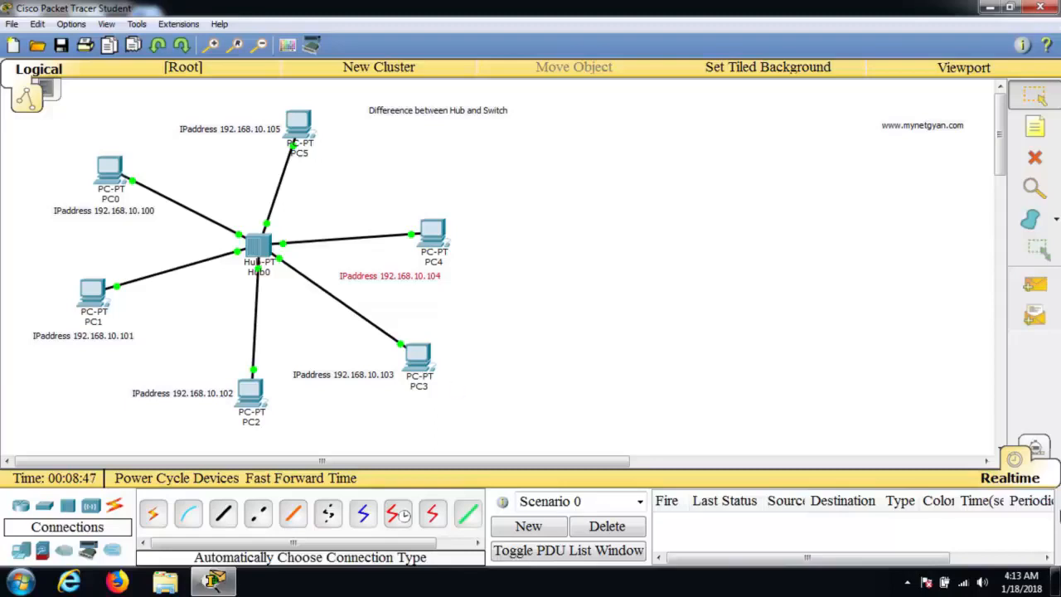
- Switch to Simulation mode and limit the visible events to ICMP only
click(1035, 450)
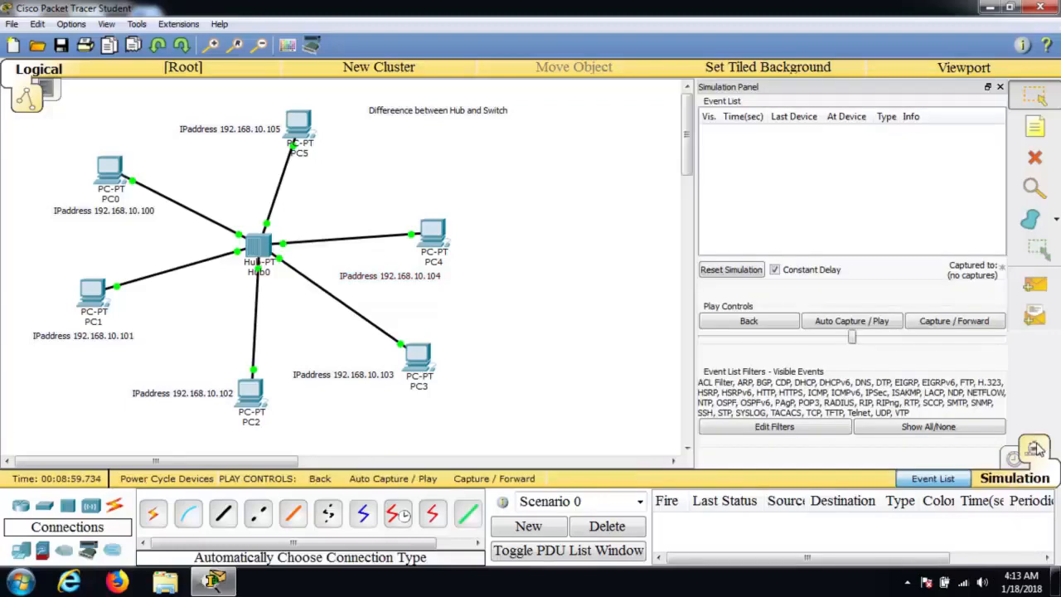
click(935, 433)
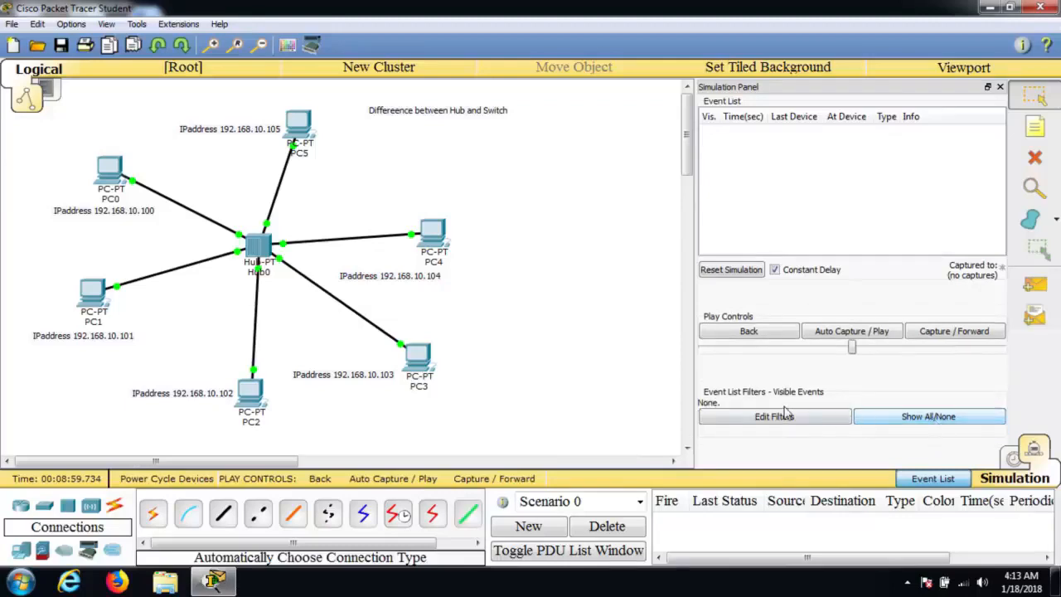
click(928, 423)
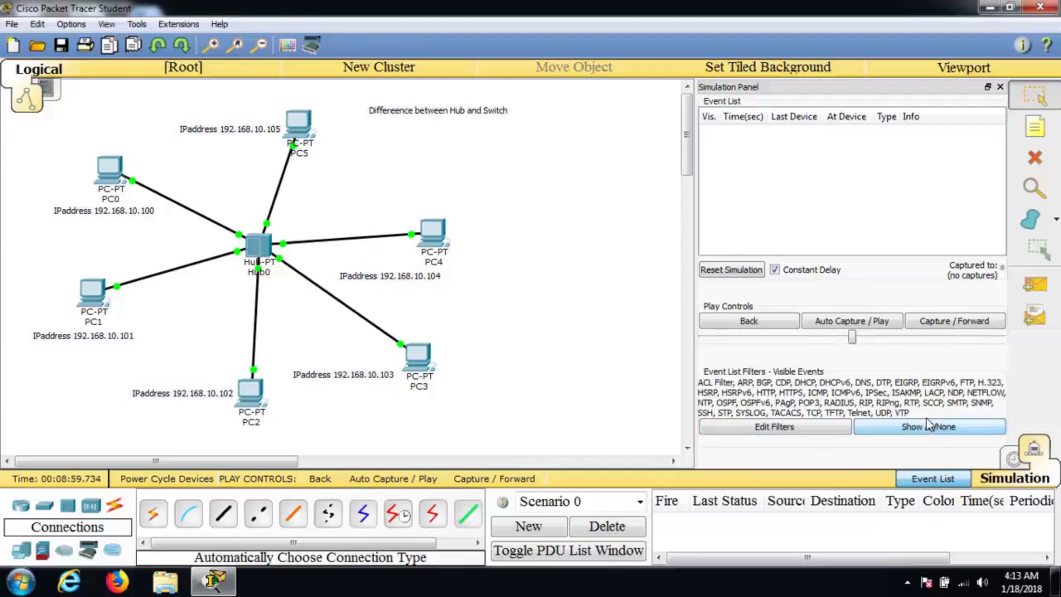
click(938, 436)
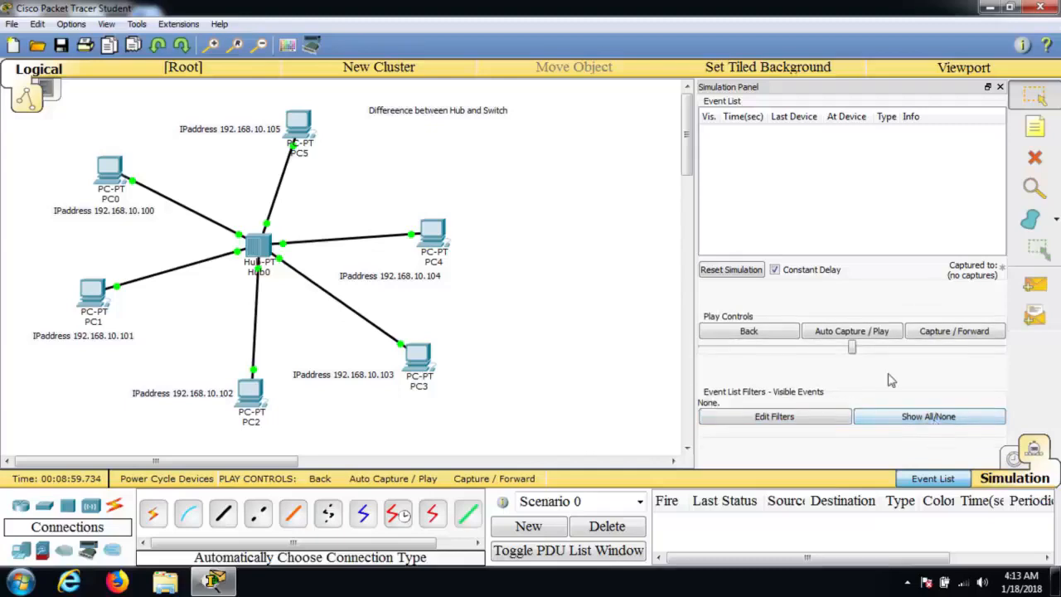
click(811, 424)
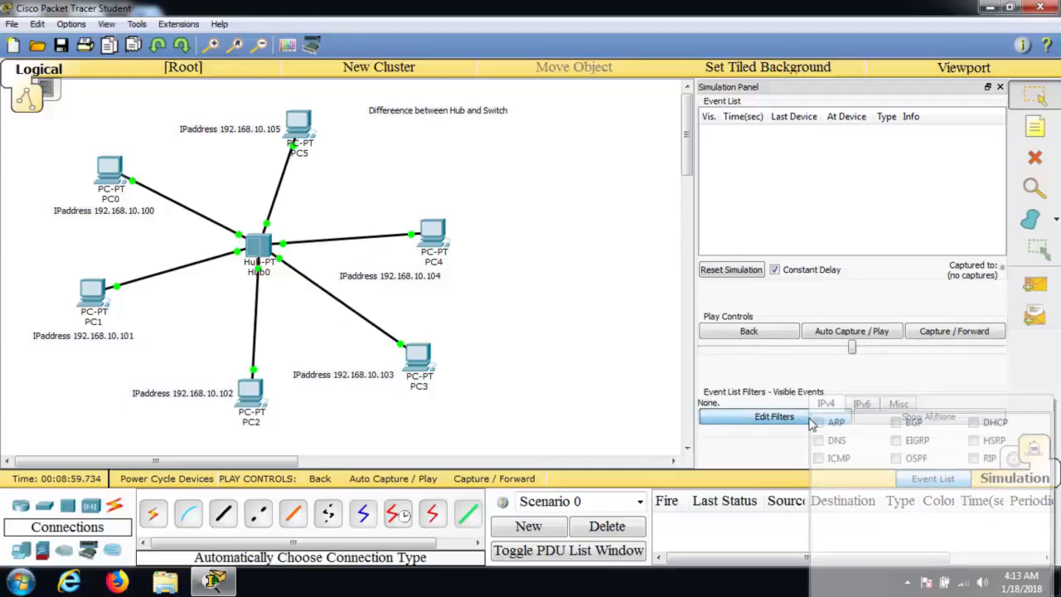
click(819, 459)
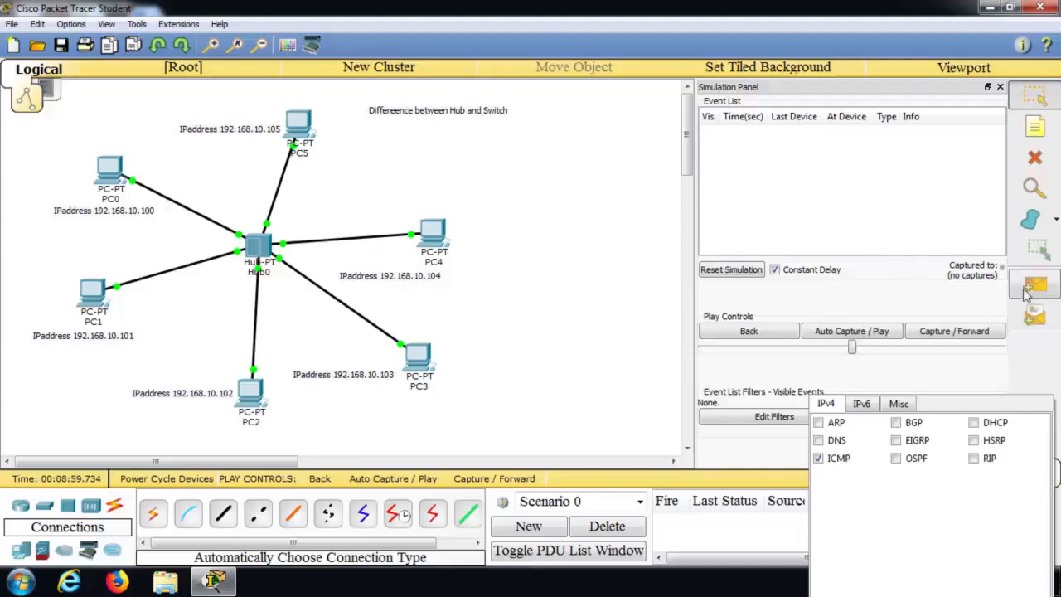
click(925, 382)
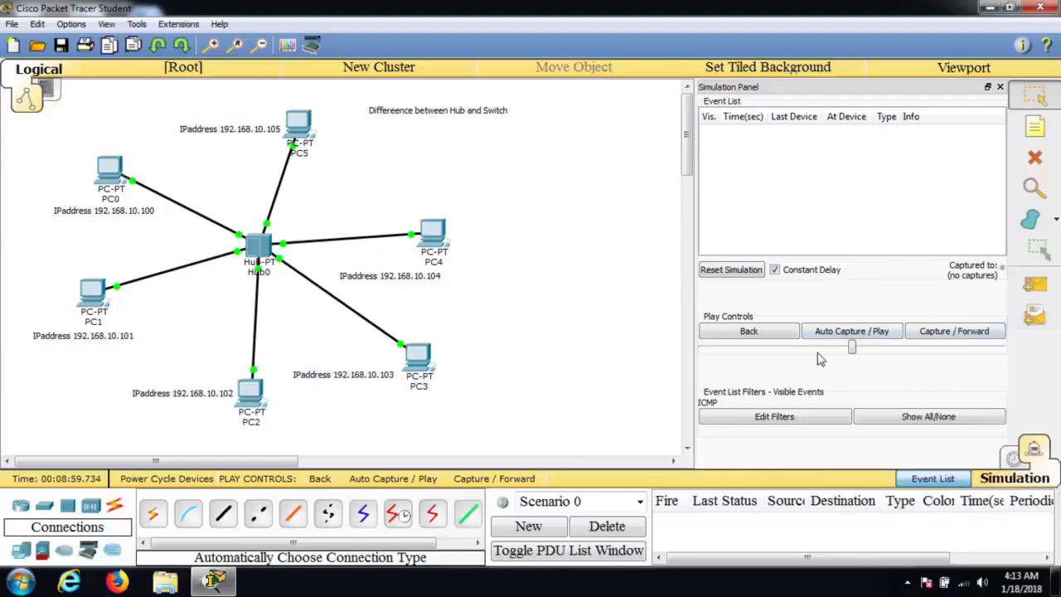
- Add a simple PDU from PC0 to PC1
click(1038, 287)
click(904, 335)
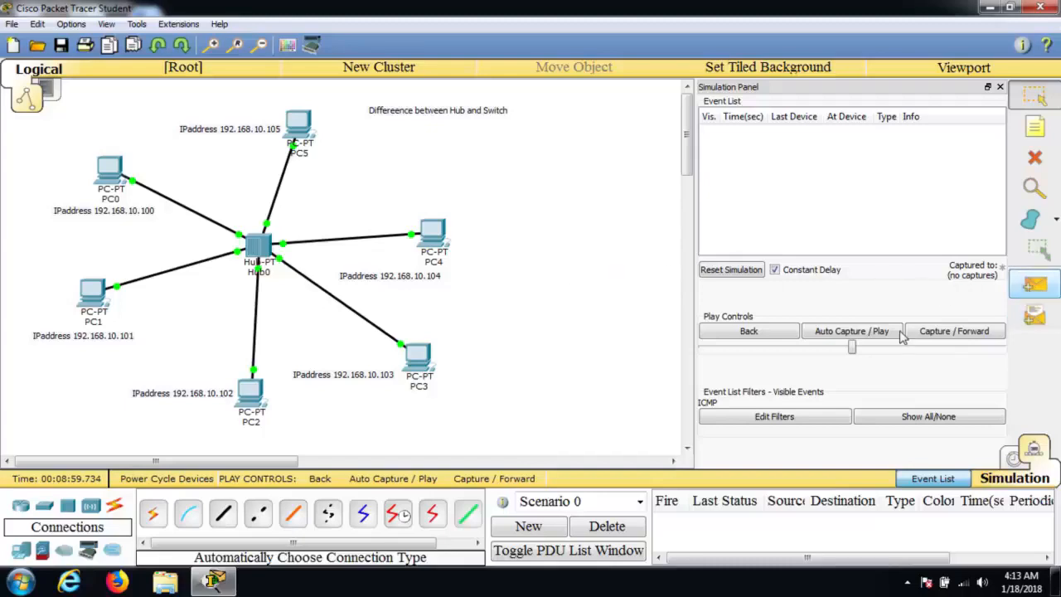
click(1044, 290)
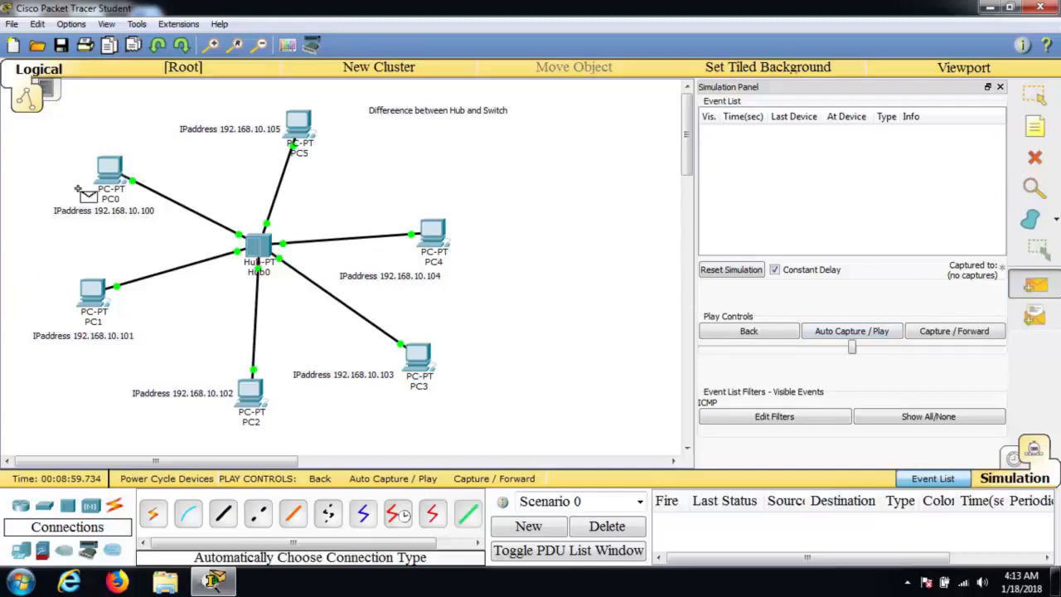
click(93, 162)
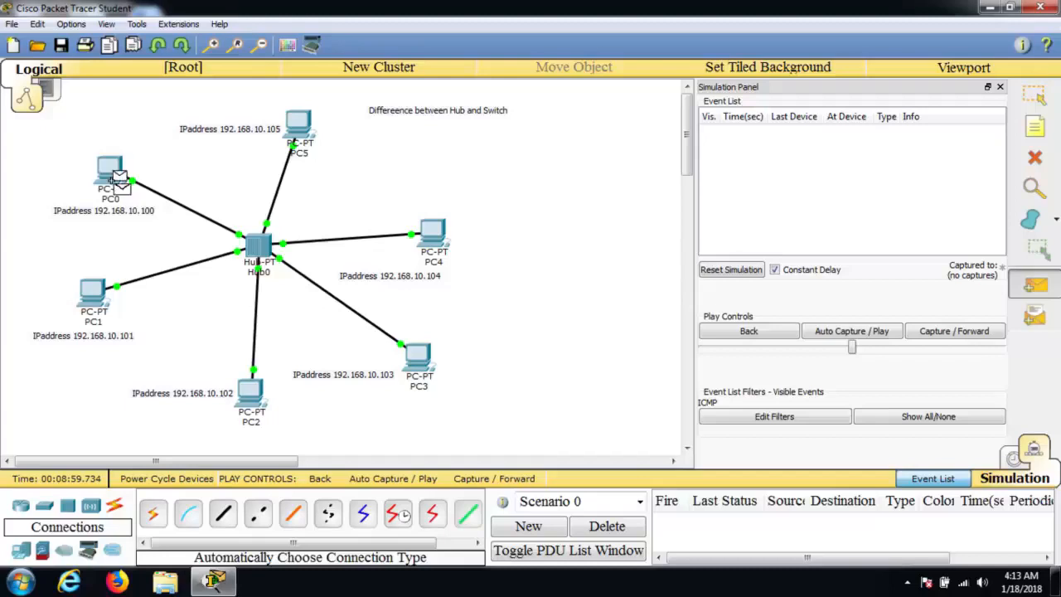
click(78, 288)
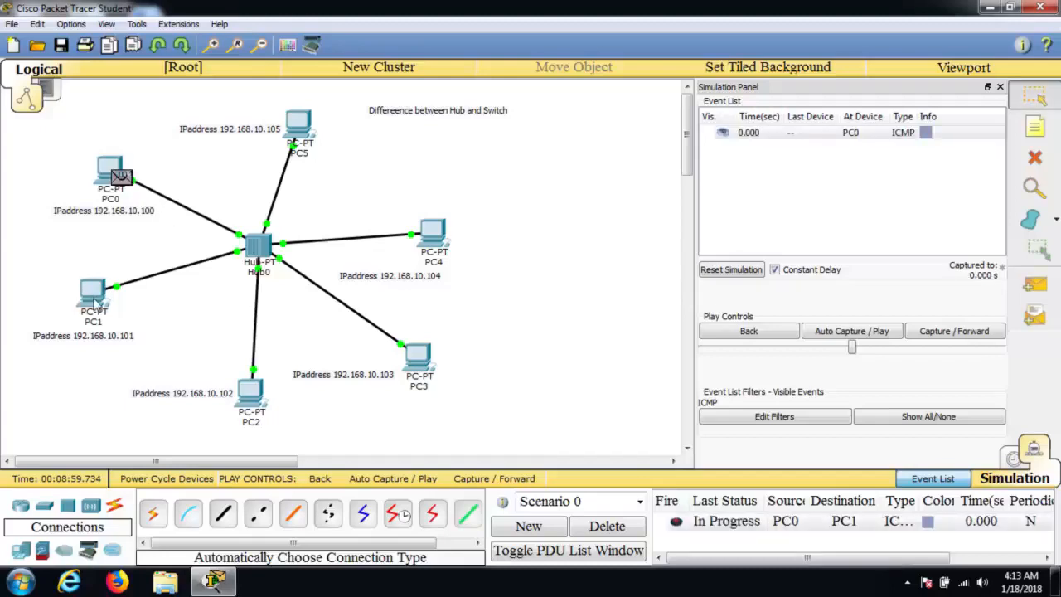
- Advance the simulation three events to follow the packet from PC0 through the hub to the other PCs
mouse_move(97, 305)
click(964, 337)
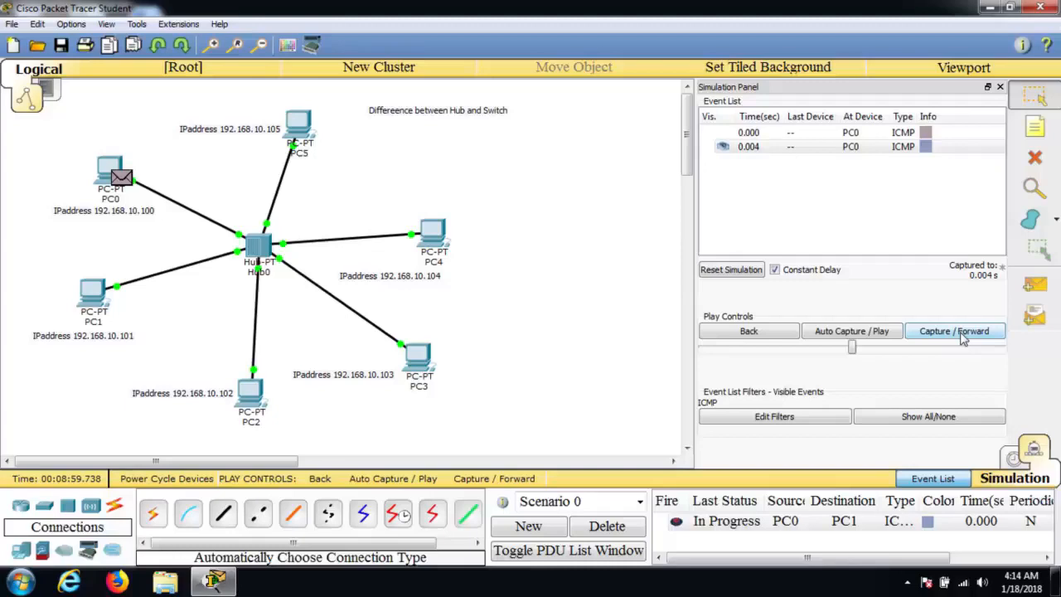
click(963, 337)
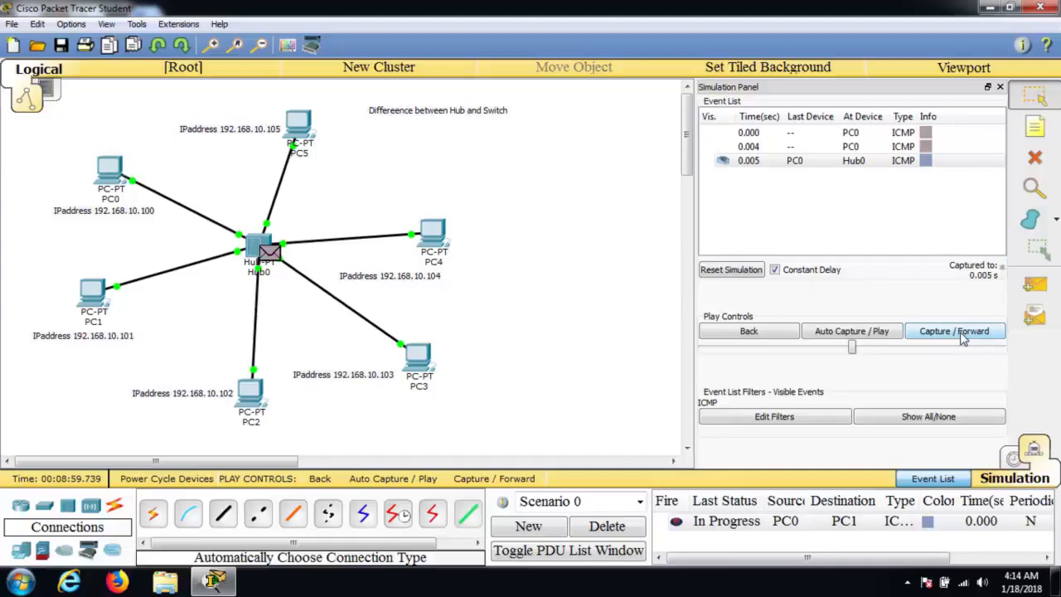
click(964, 336)
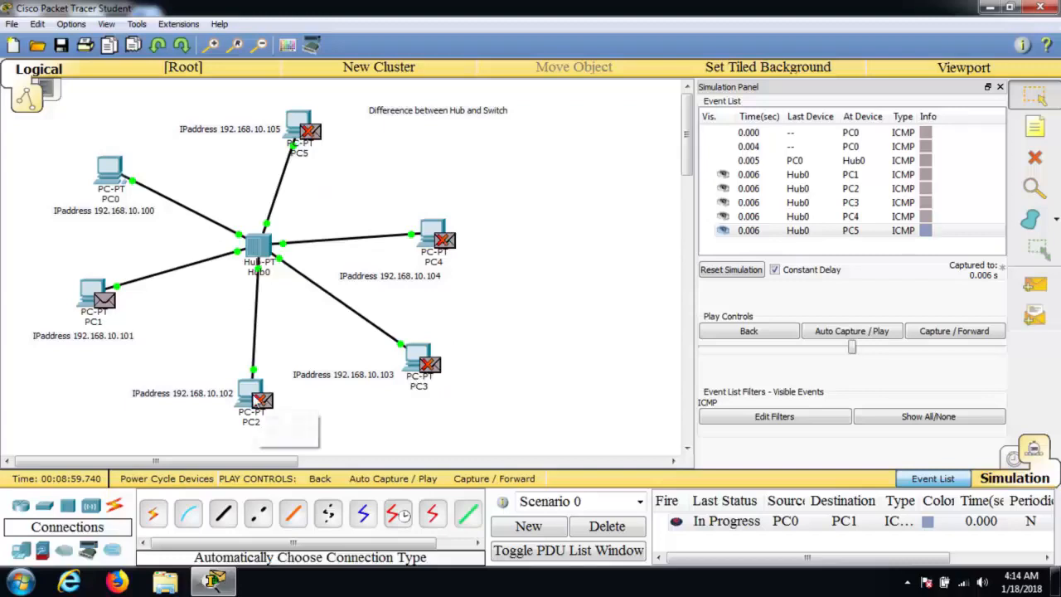
mouse_move(263, 401)
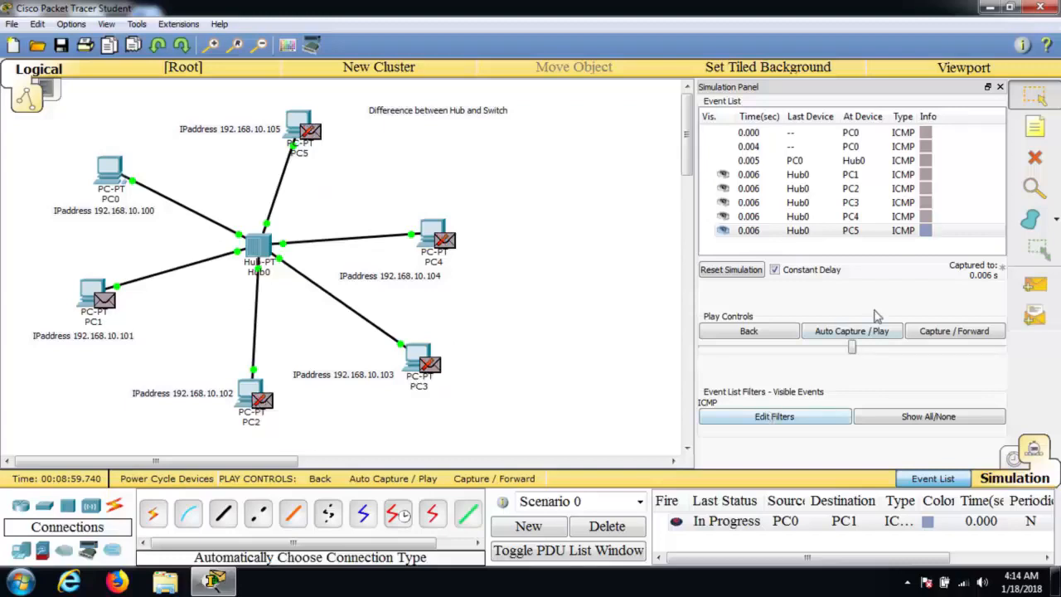
- Advance the simulation two more events to follow PC1's reply through the hub back to PC0, and delete the scenario
click(951, 331)
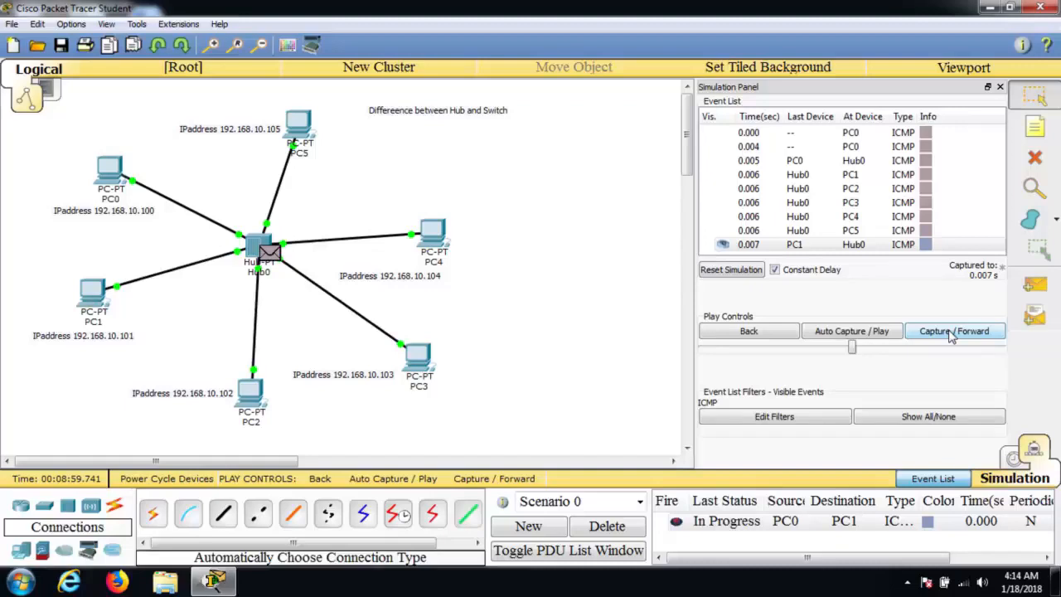
click(952, 331)
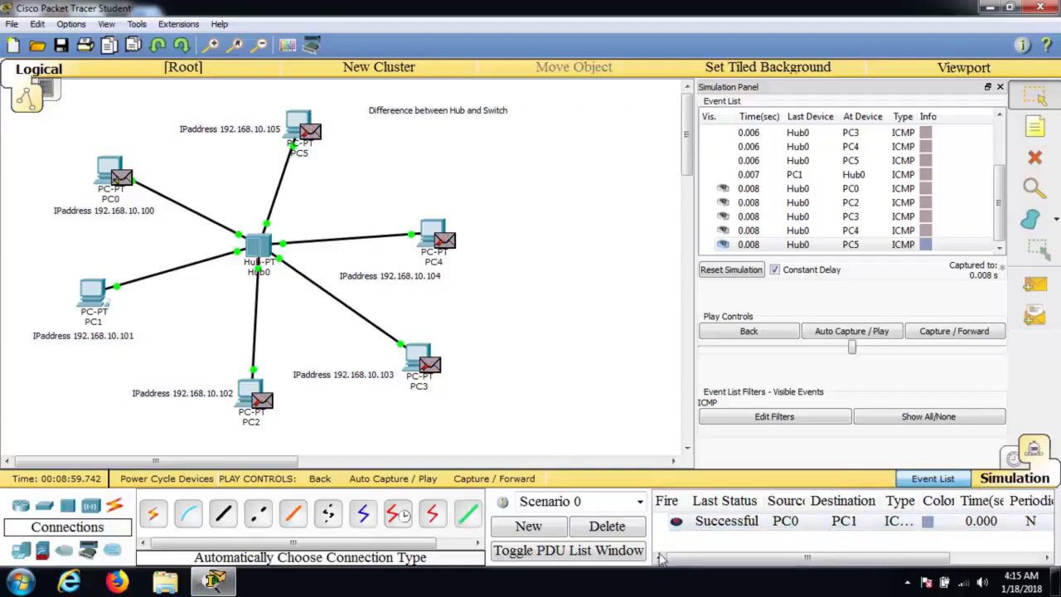
click(624, 533)
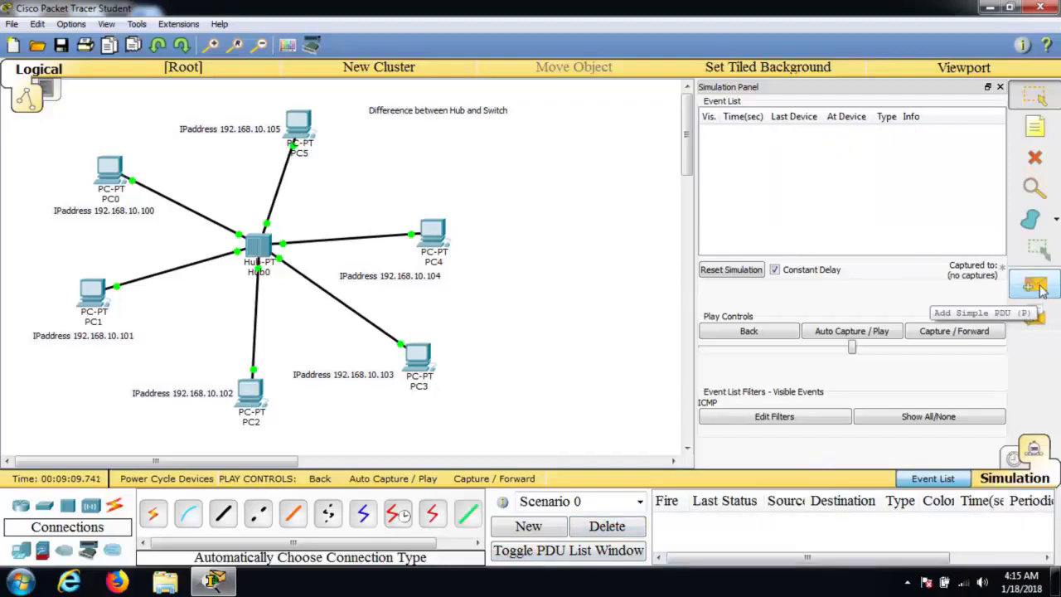
- Add a simple PDU from PC5 to PC2
click(1038, 286)
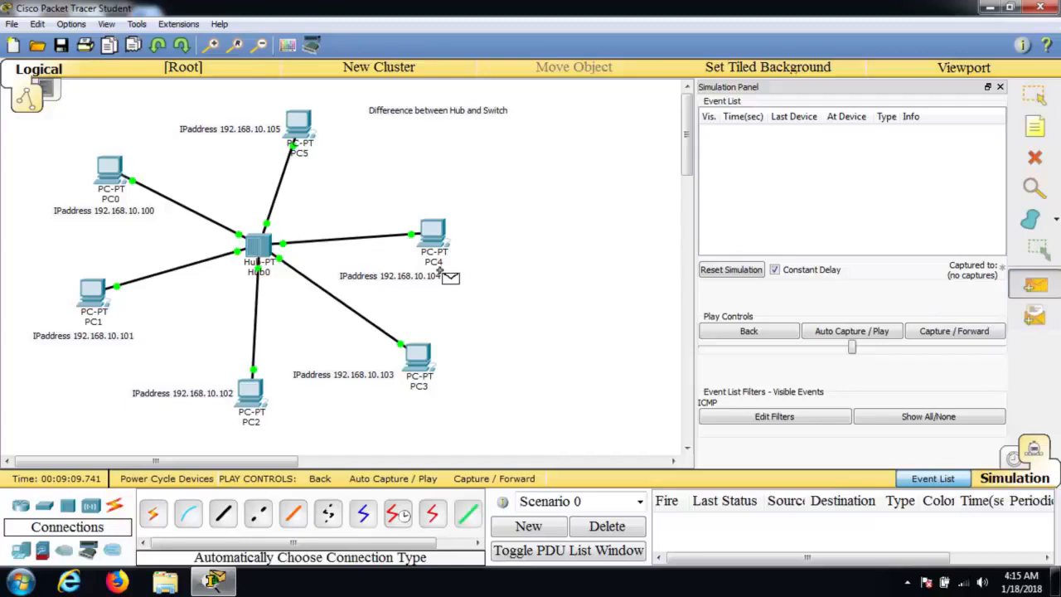
click(297, 127)
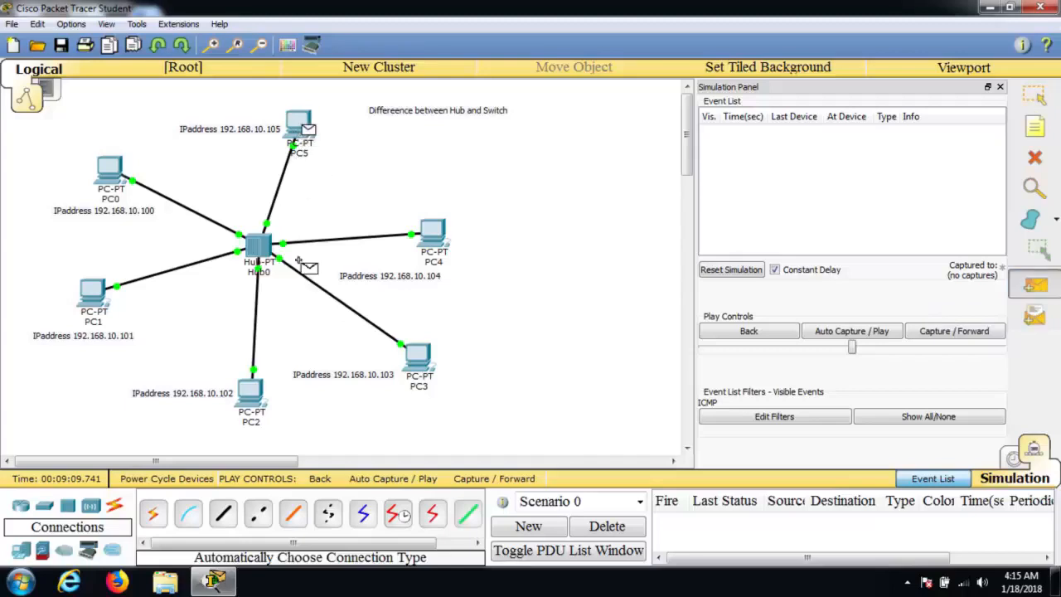
click(248, 394)
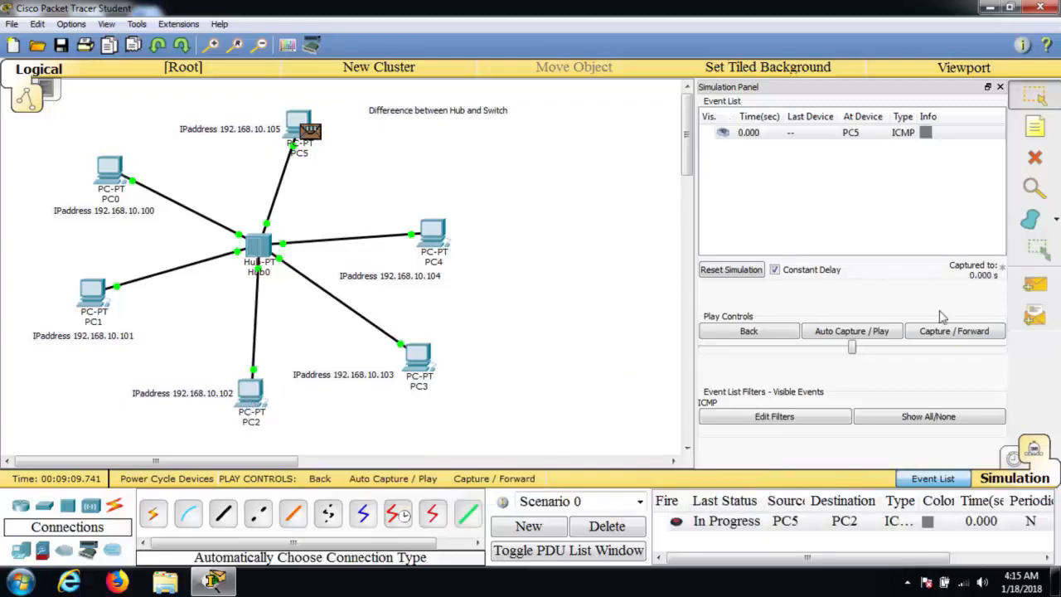
- Advance the simulation five events to follow the packet from PC5 through the hub to PC2 and the reply back to PC5
click(961, 335)
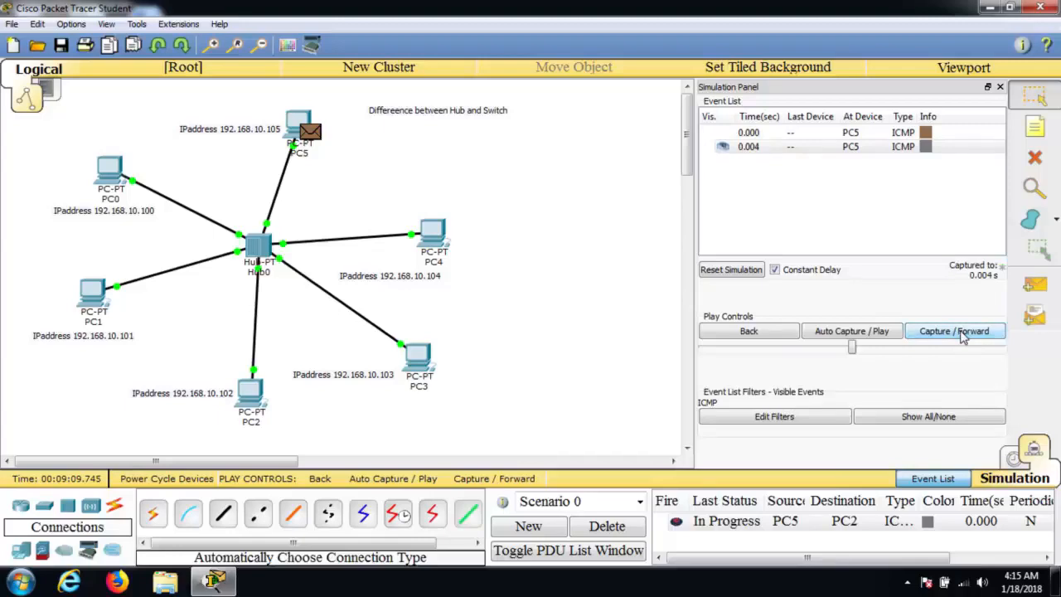
click(962, 335)
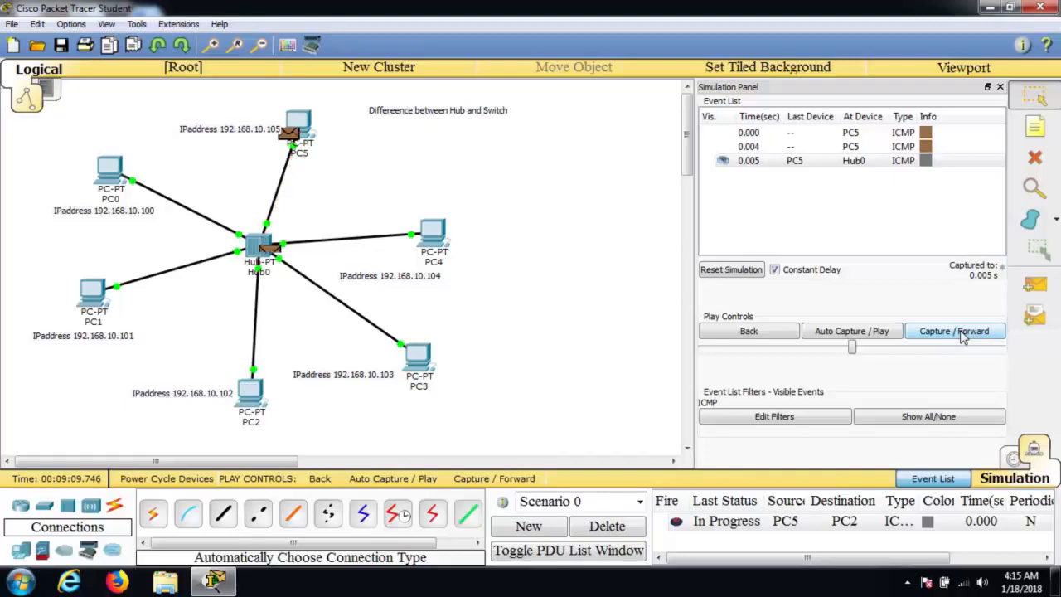
click(961, 335)
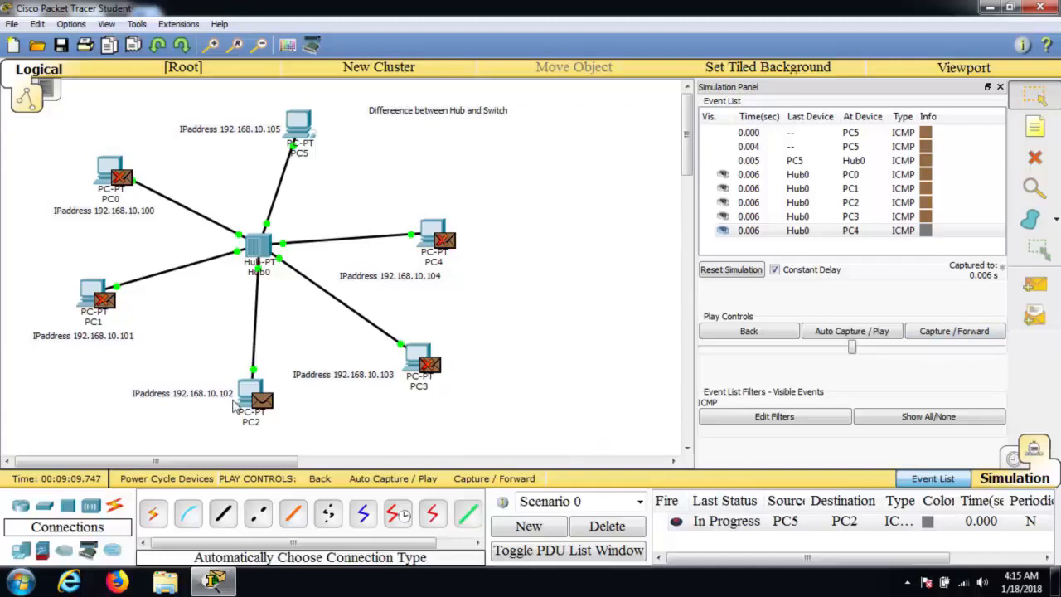
mouse_move(259, 421)
click(957, 331)
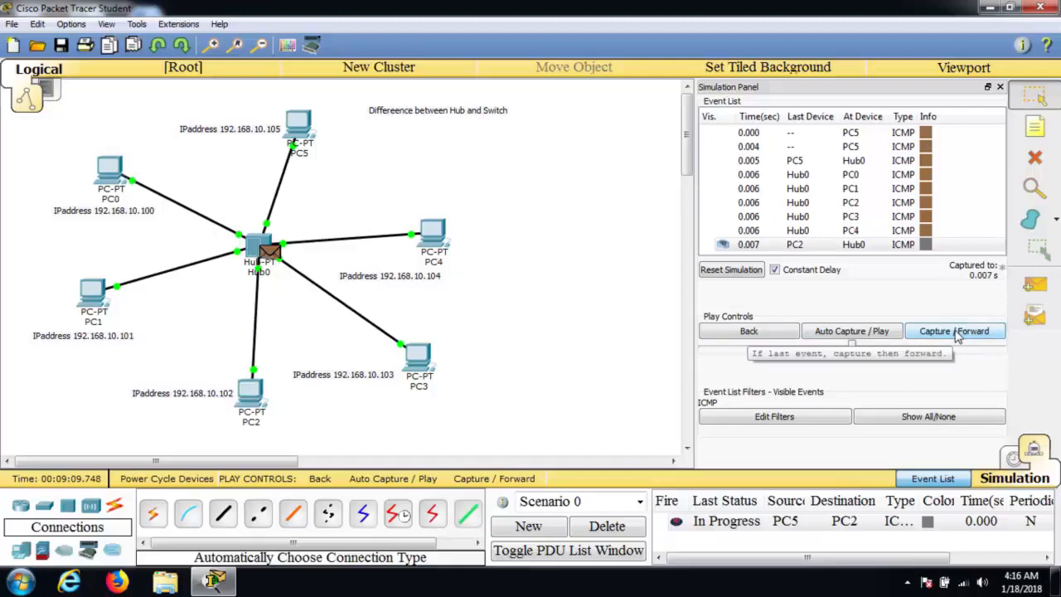
click(956, 333)
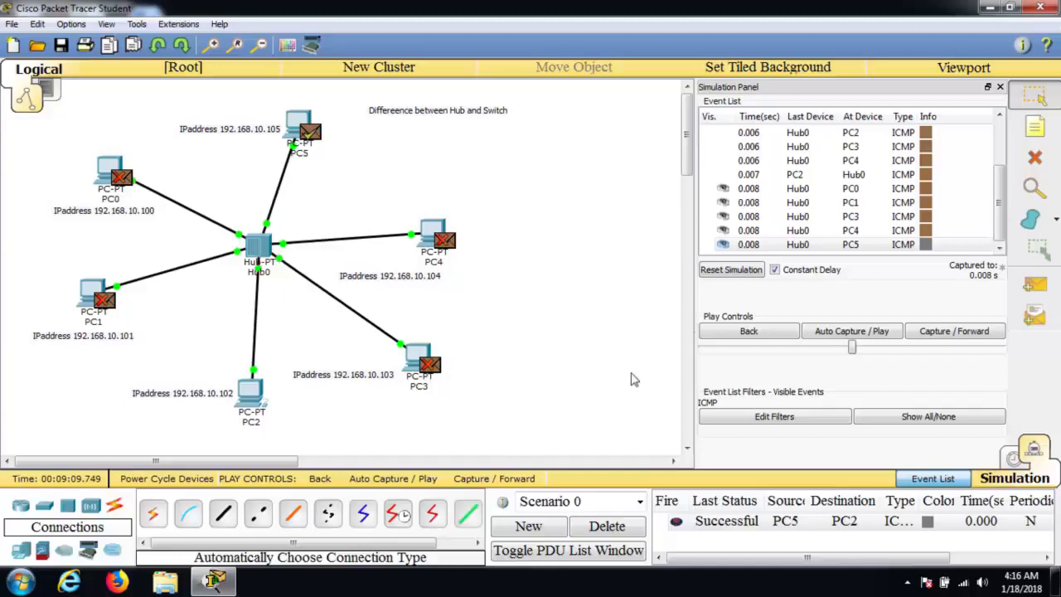
- Return to Realtime mode and delete the scenario with the PC5-to-PC2 PDU
click(1014, 460)
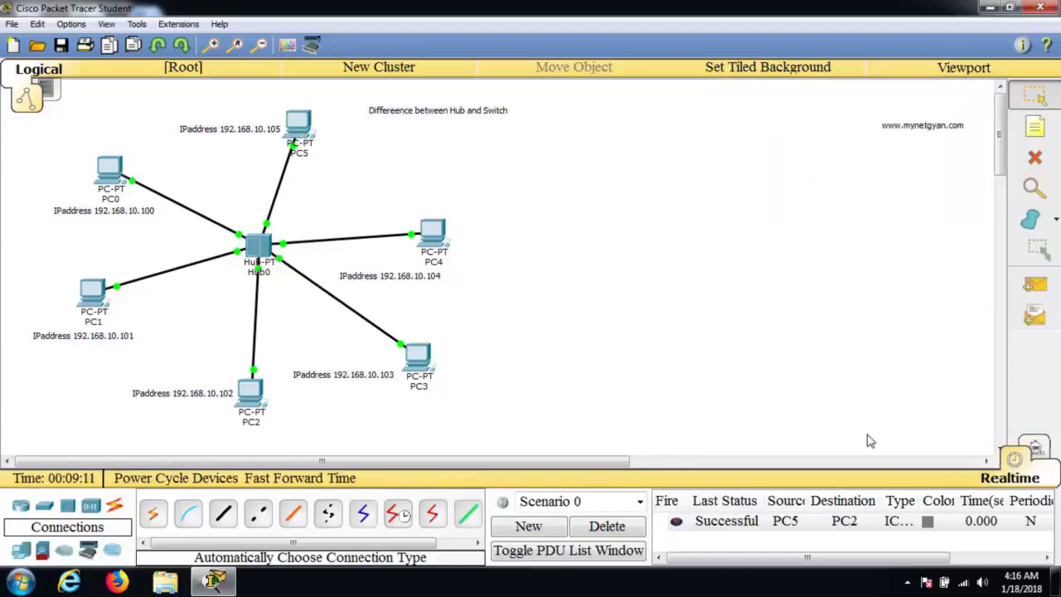
click(784, 522)
click(634, 538)
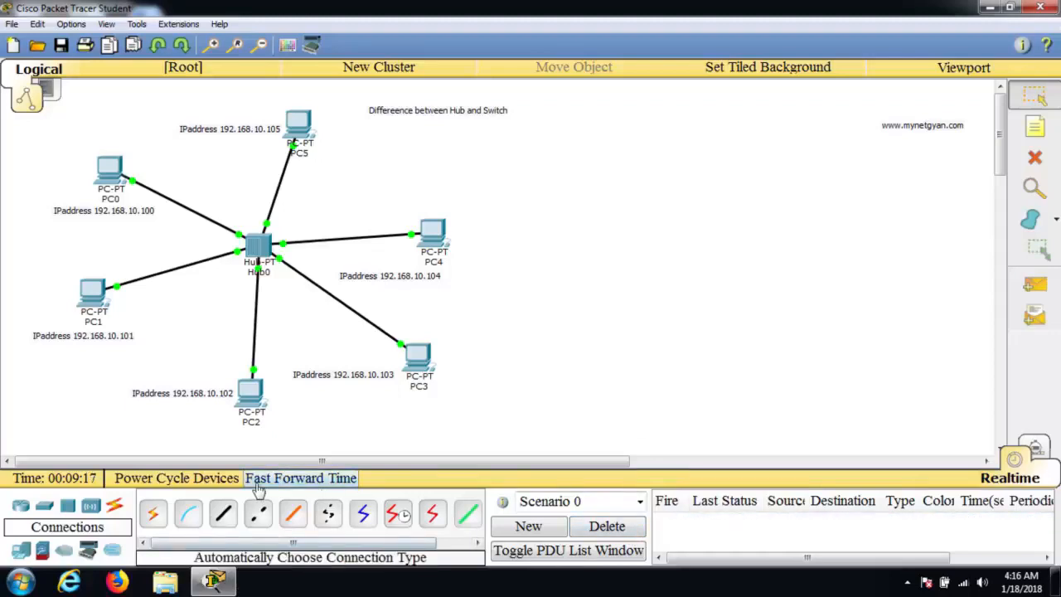
- Place a 2950-24 switch in the empty workspace to the right of the hub network
click(45, 512)
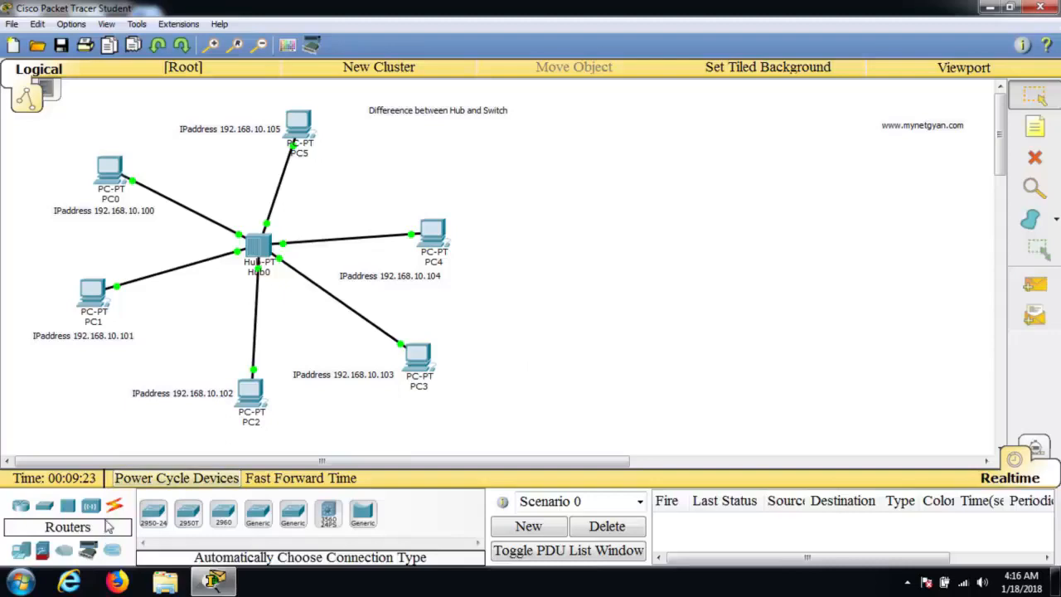
click(153, 513)
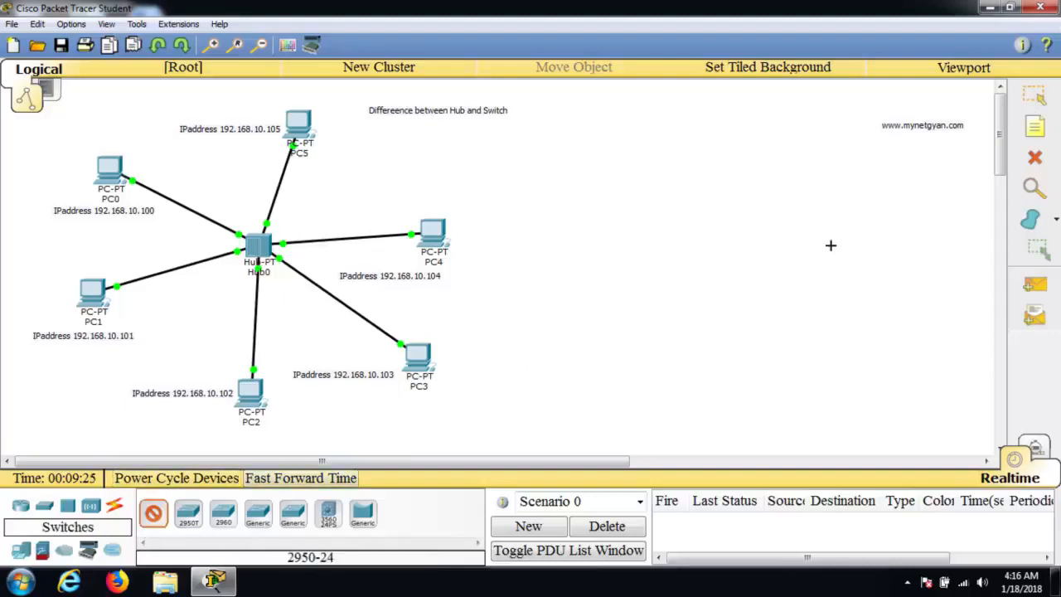
click(756, 248)
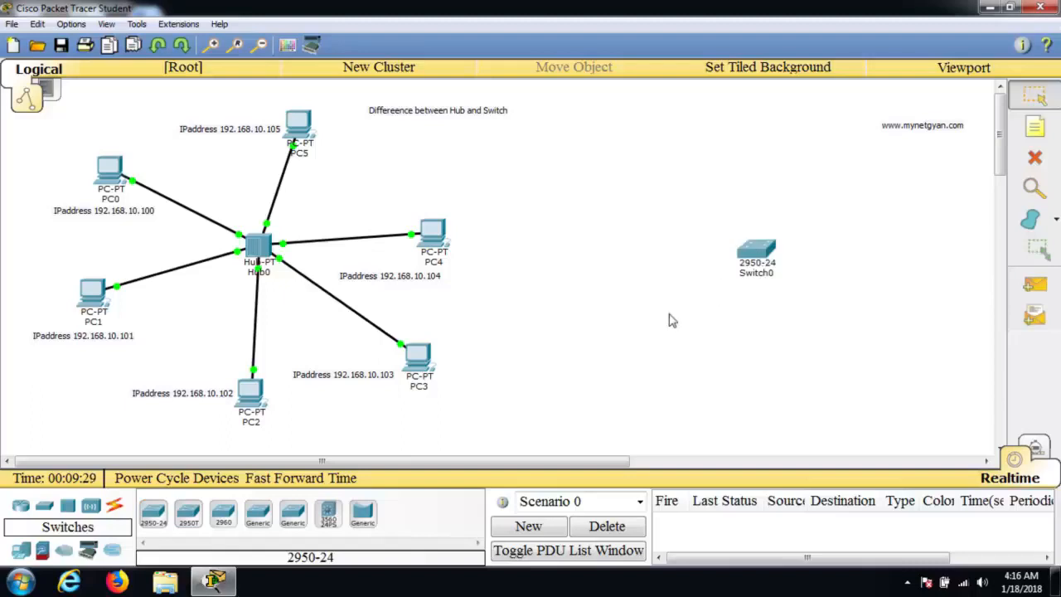
- Place five generic PCs, PC6 to PC10, in a ring around the switch
click(22, 551)
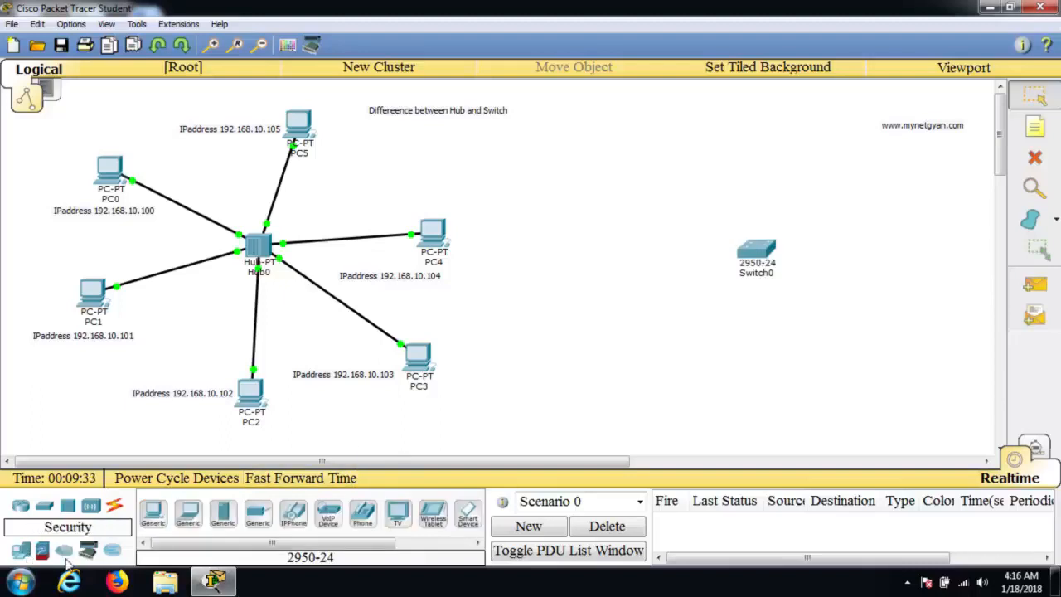
click(154, 515)
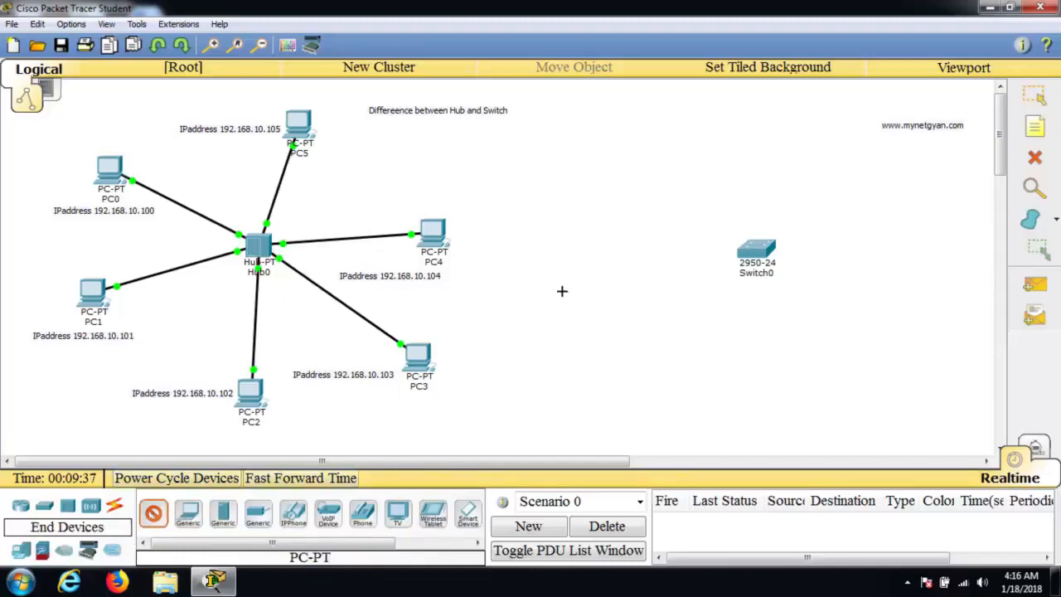
click(599, 229)
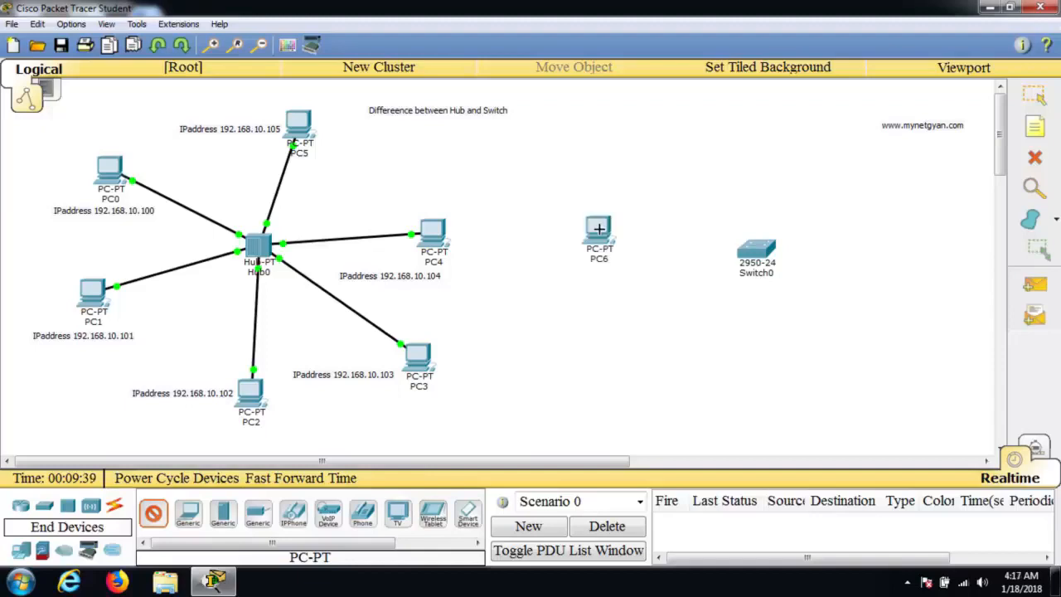
click(647, 363)
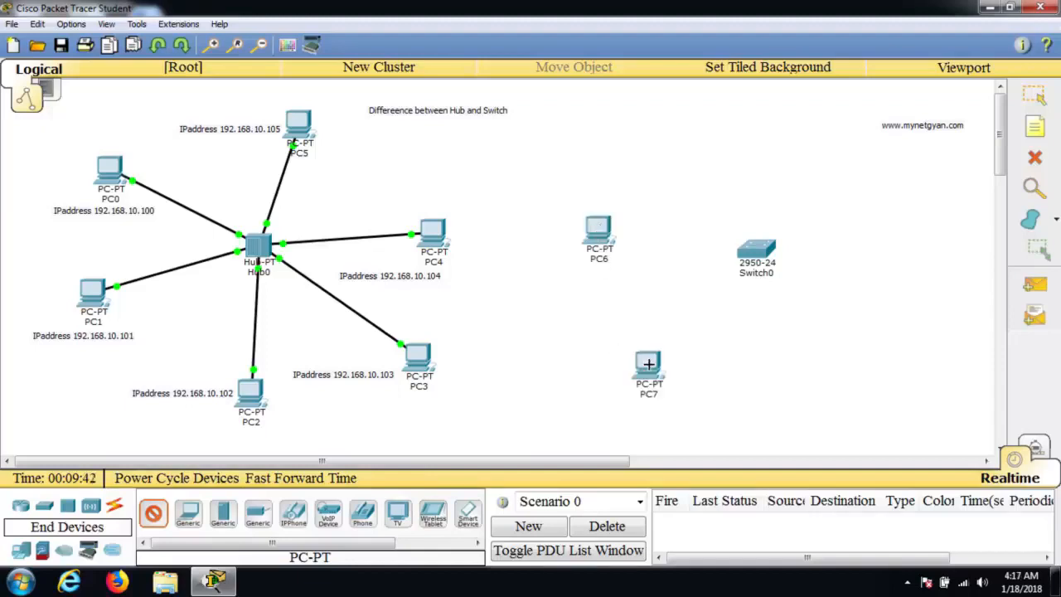
click(831, 384)
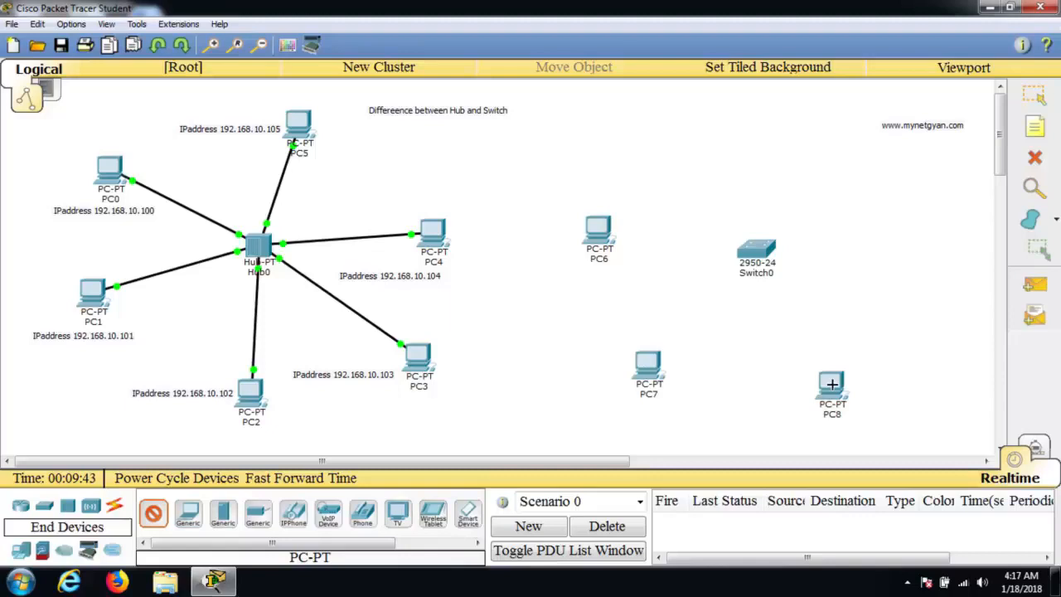
click(944, 270)
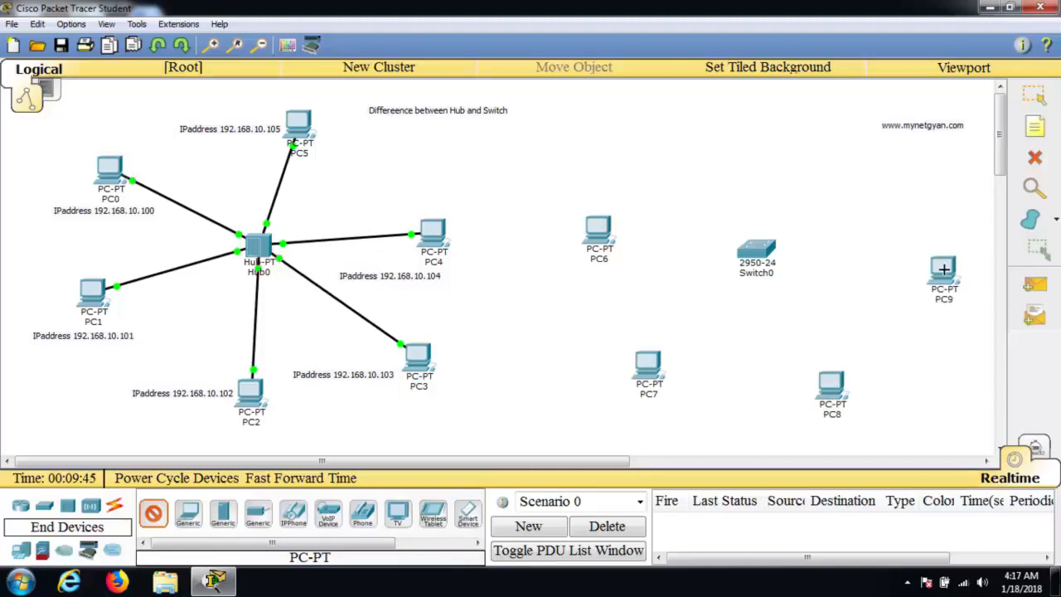
click(773, 124)
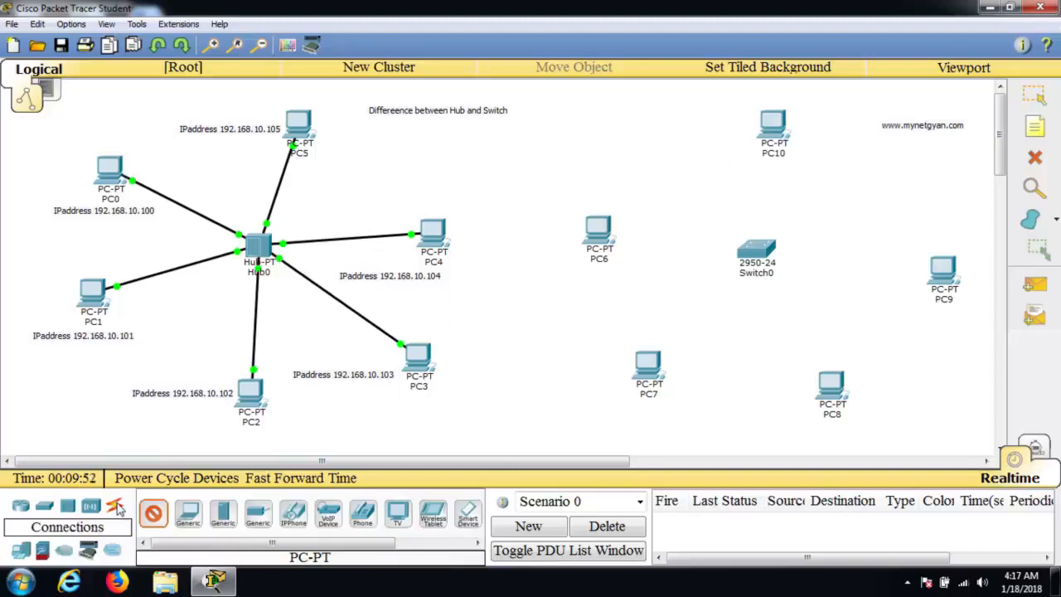
- Connect PC6's FastEthernet0 to the switch's FastEthernet0/1 with a Copper Straight-Through cable
click(115, 508)
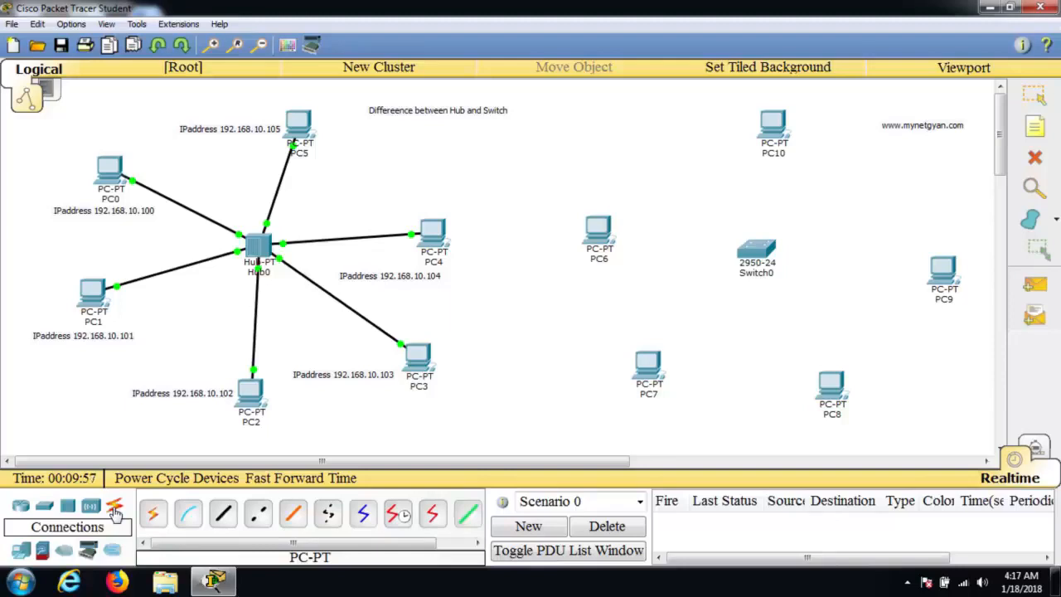
click(220, 515)
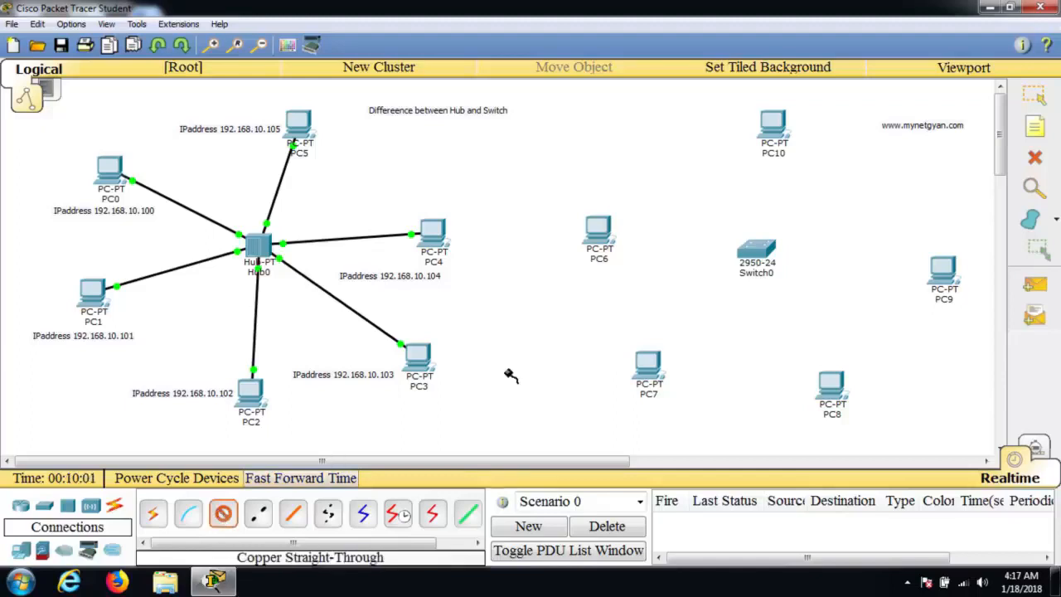
click(597, 232)
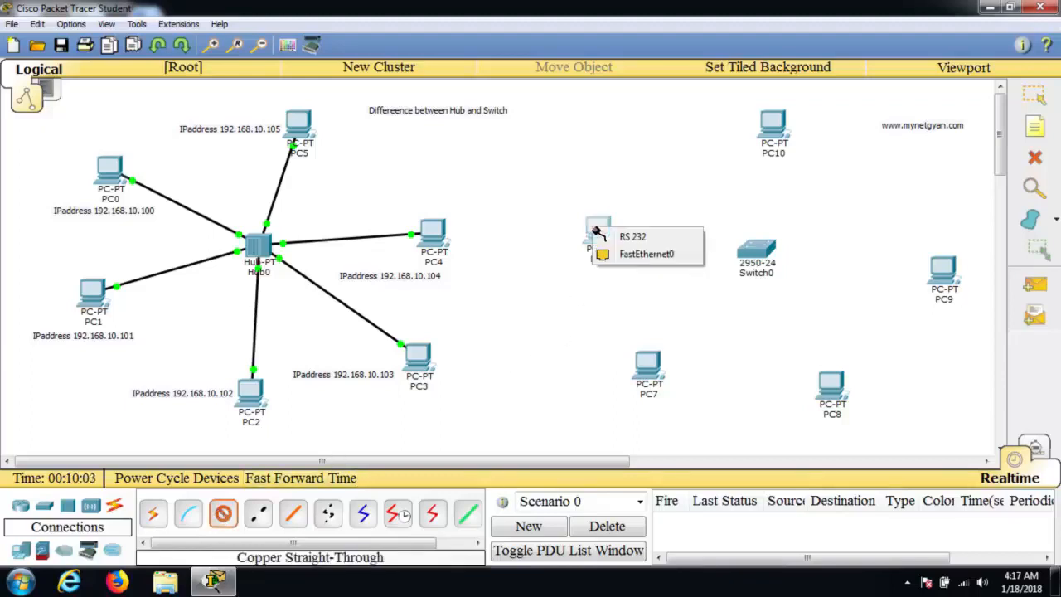
click(643, 253)
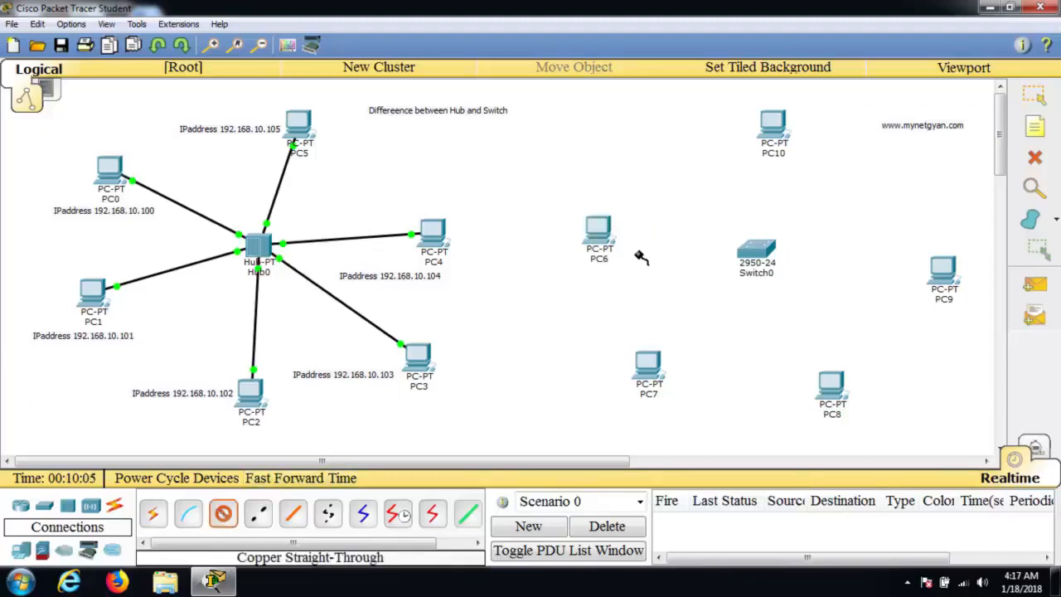
click(756, 253)
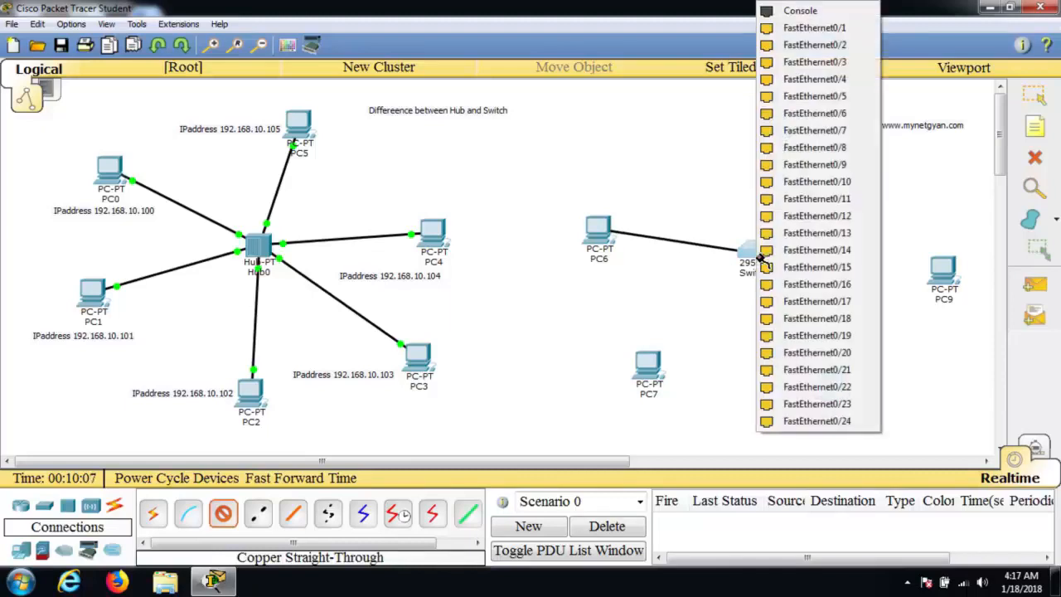
click(791, 30)
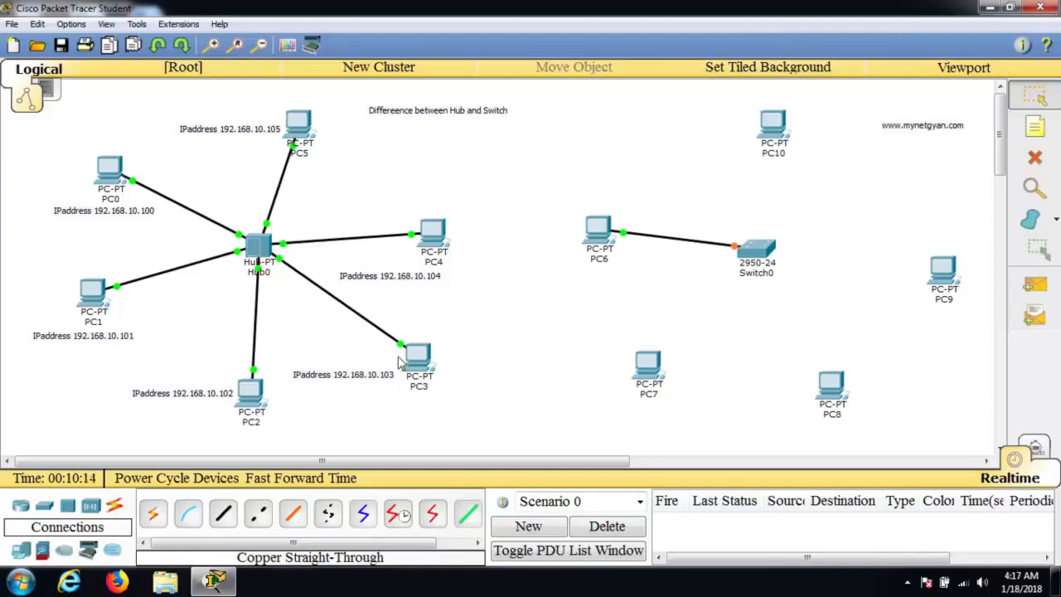
- Connect PC7's FastEthernet0 to the switch's FastEthernet0/2 with a Copper Straight-Through cable
click(229, 516)
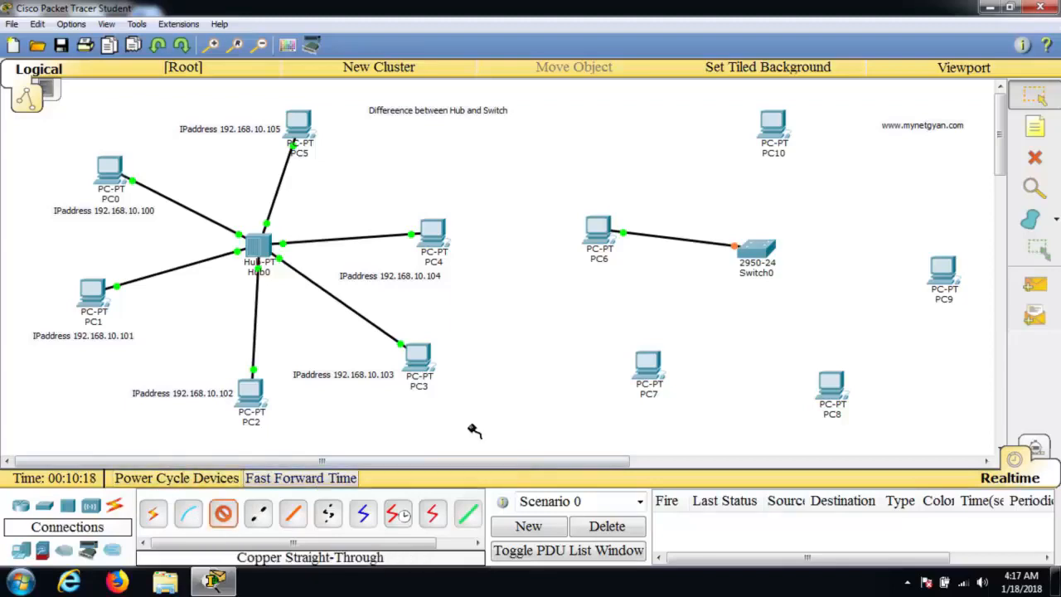
click(654, 371)
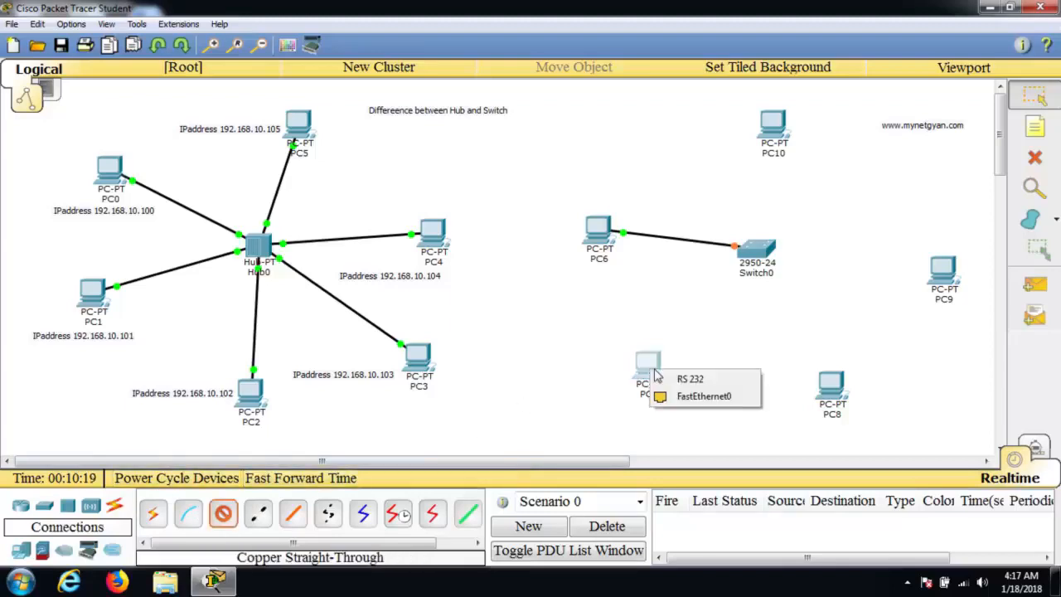
click(699, 396)
click(760, 252)
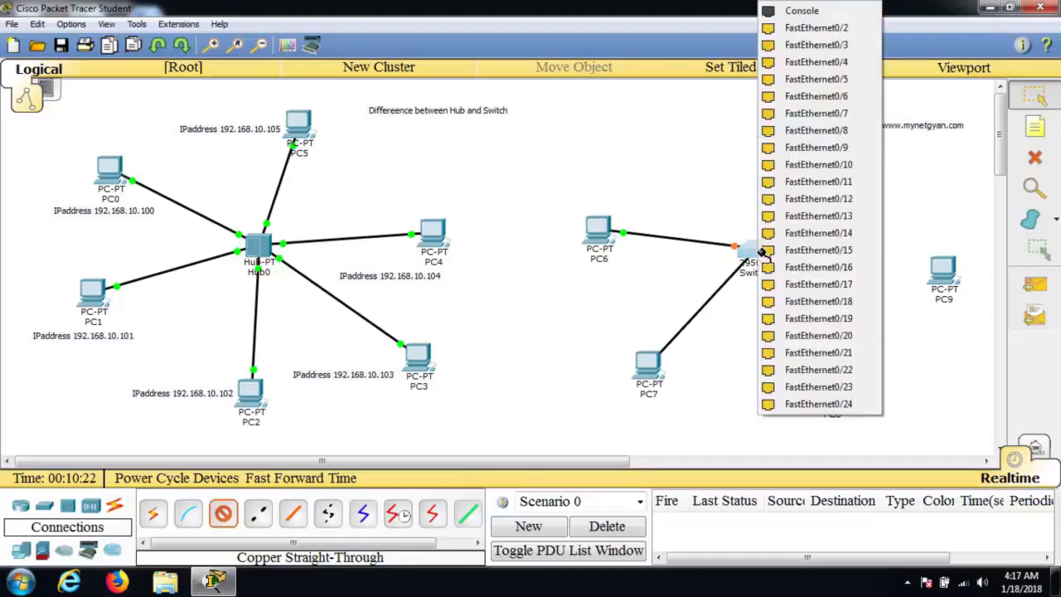
click(846, 30)
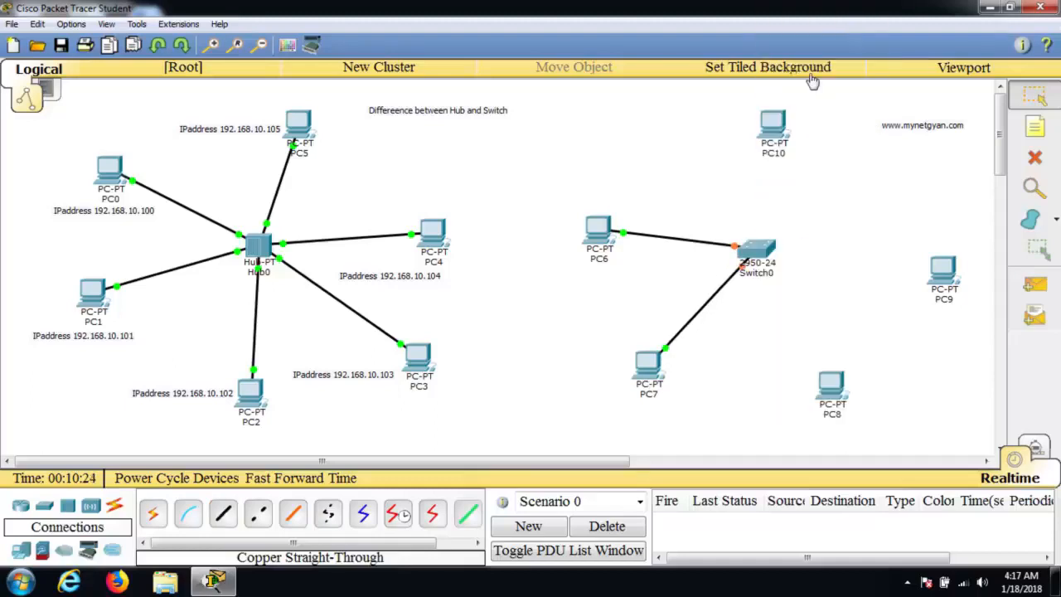
- Connect the switch to PC8 with an automatically chosen connection type
click(158, 515)
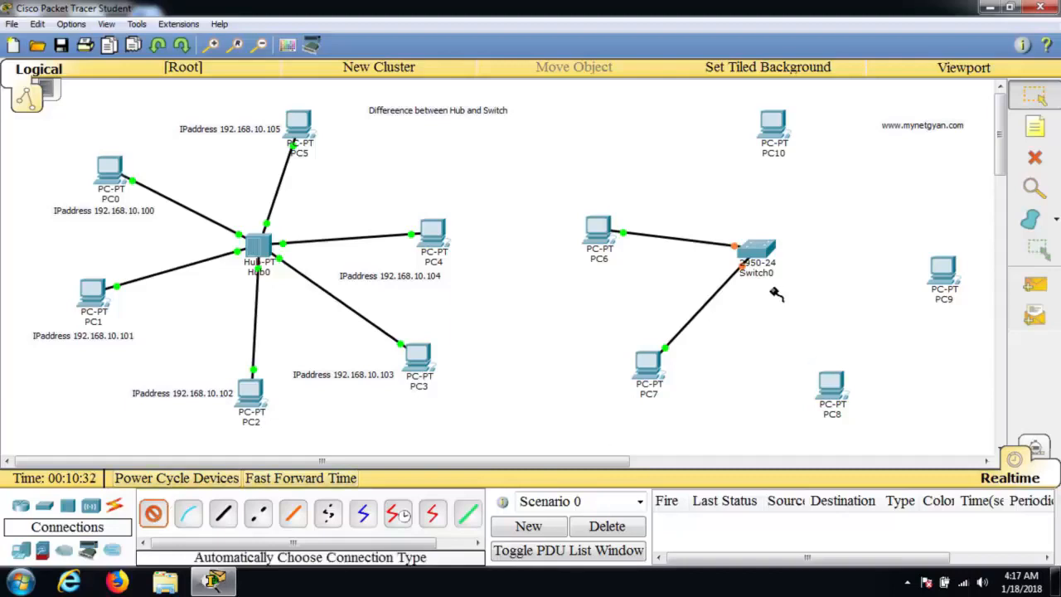
click(756, 250)
click(831, 384)
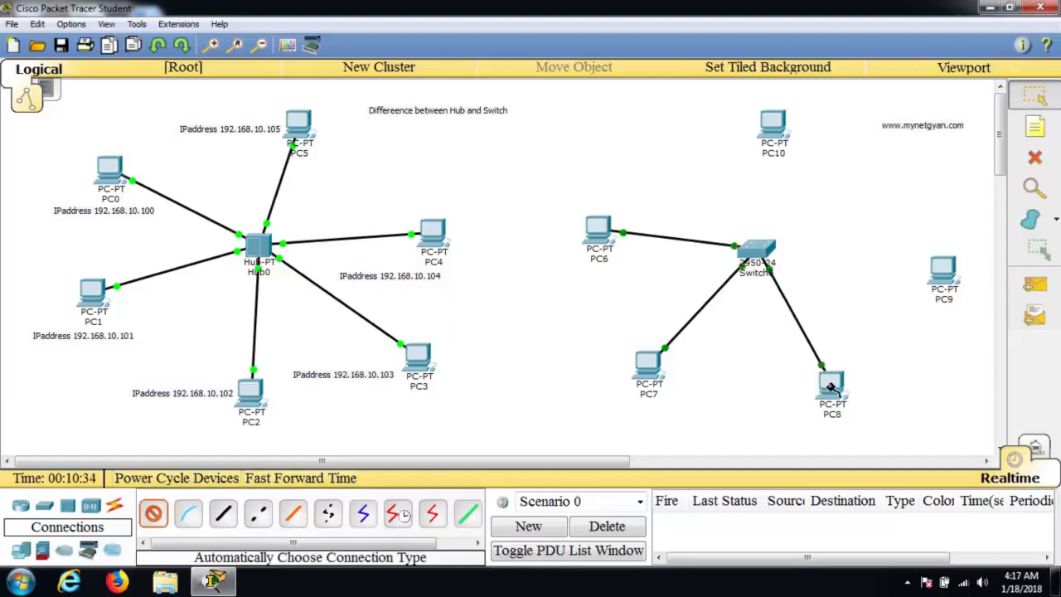
- Connect the switch to PC9 and to PC10 with automatically chosen connection types
click(758, 250)
click(949, 272)
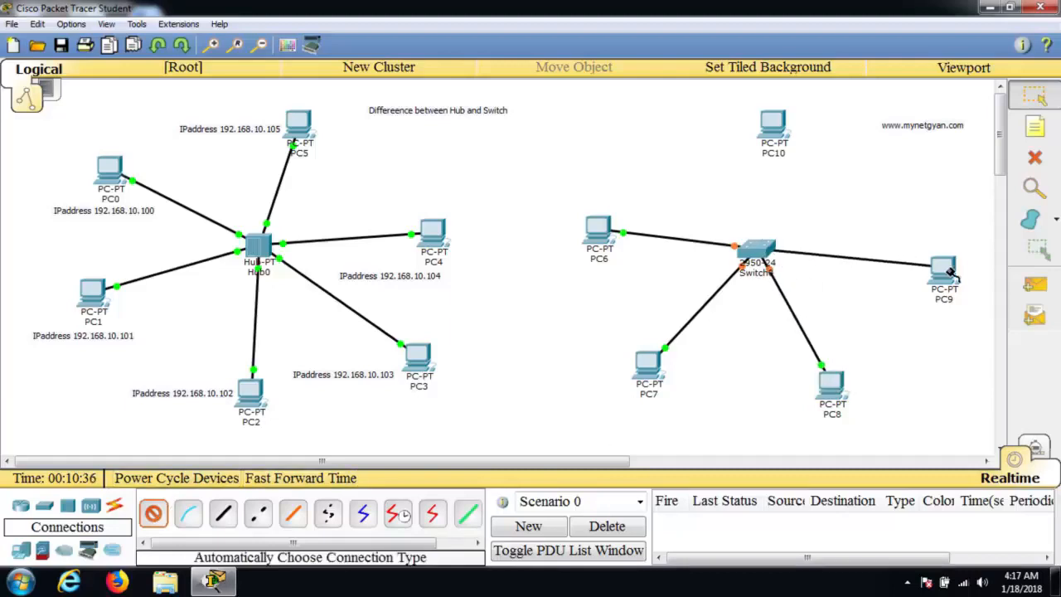
click(765, 158)
click(758, 249)
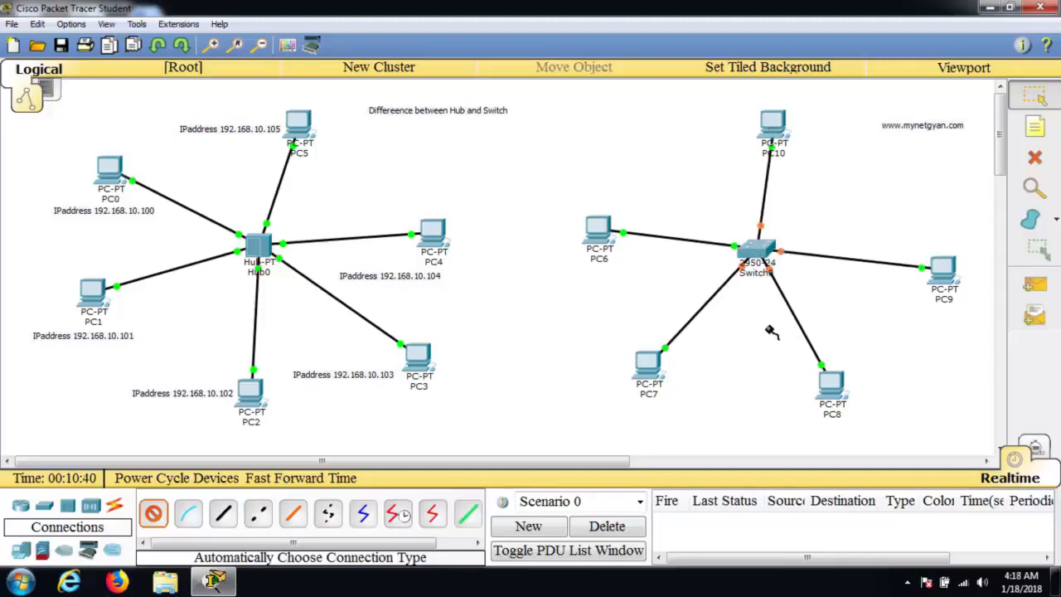
- Add the notes "IPaddress 192.168.10.106" below PC6 and "IPaddress 192.168.10.107" below PC7
click(1034, 126)
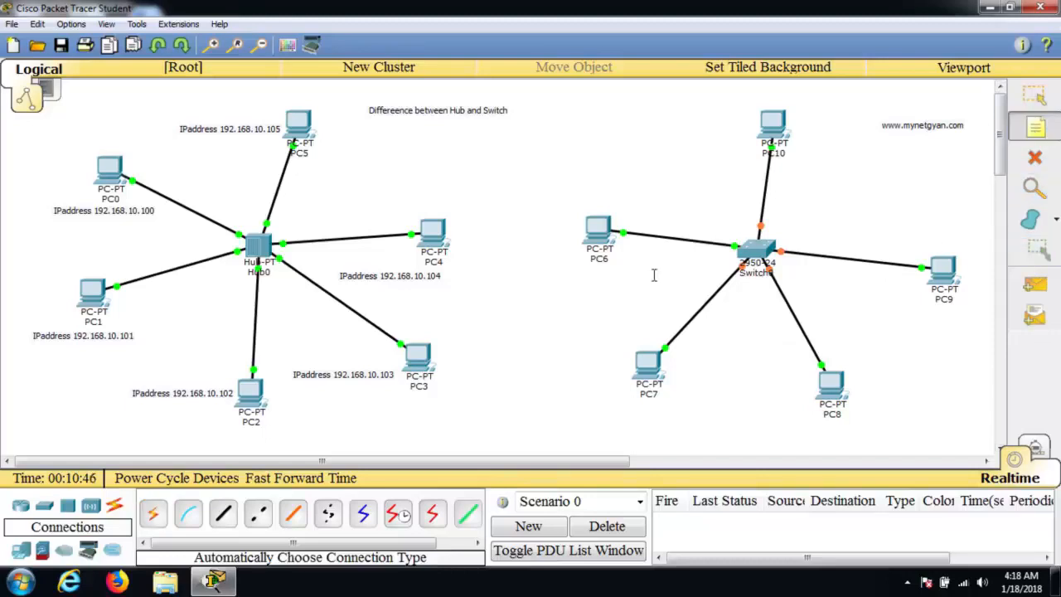
click(572, 273)
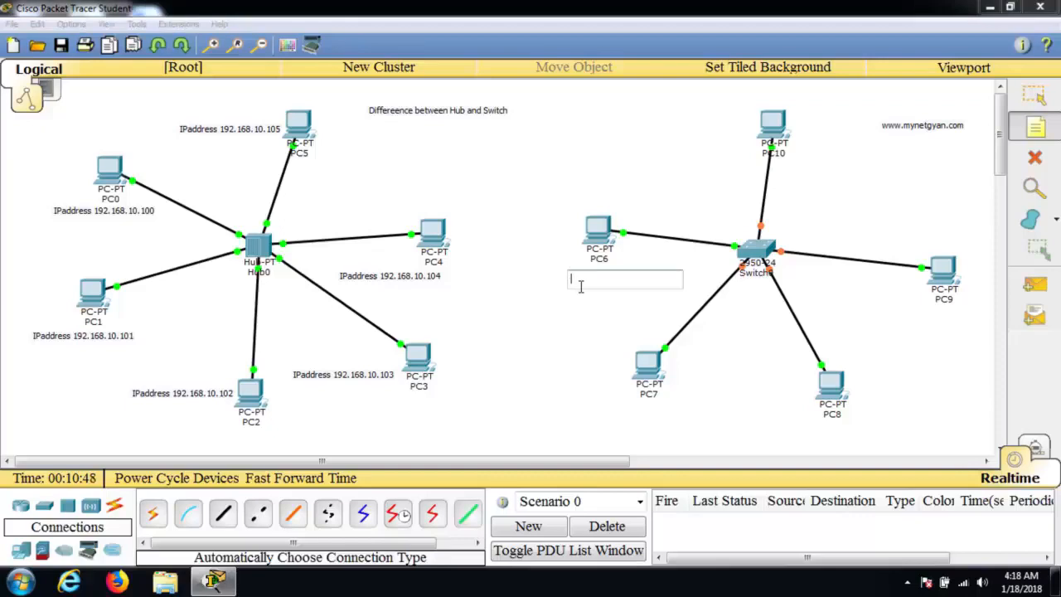
text(IPaddress 192.168.10.100)
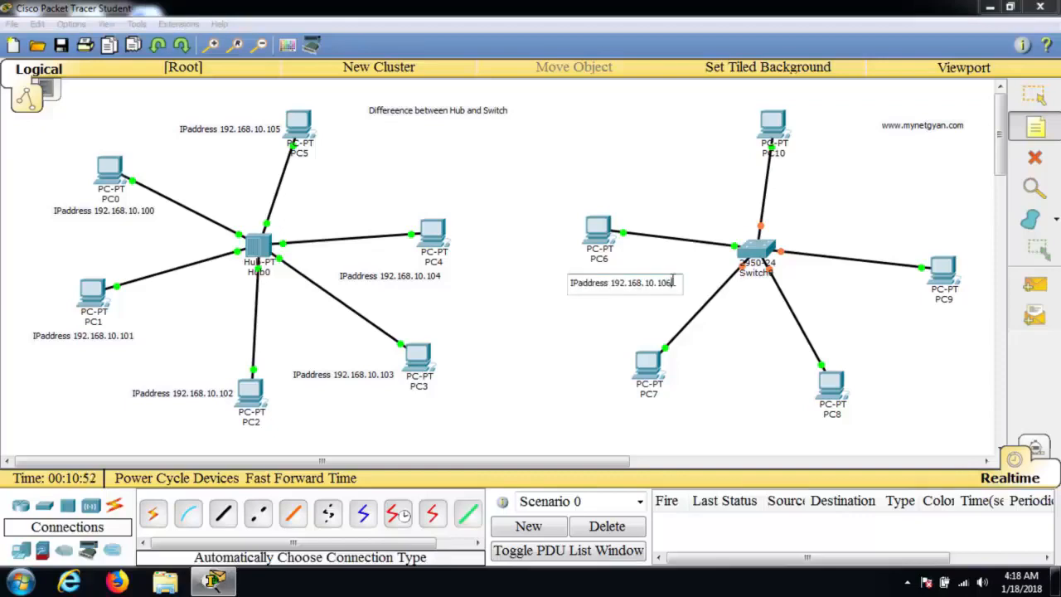
click(649, 408)
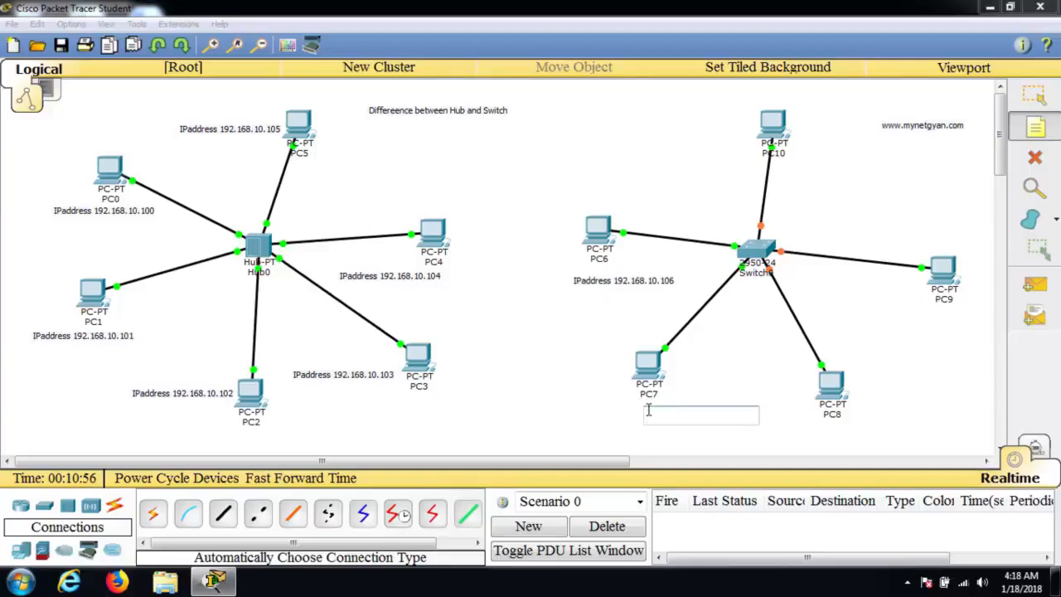
text(IPaddress 192.168.10.100)
key(BackSpace)
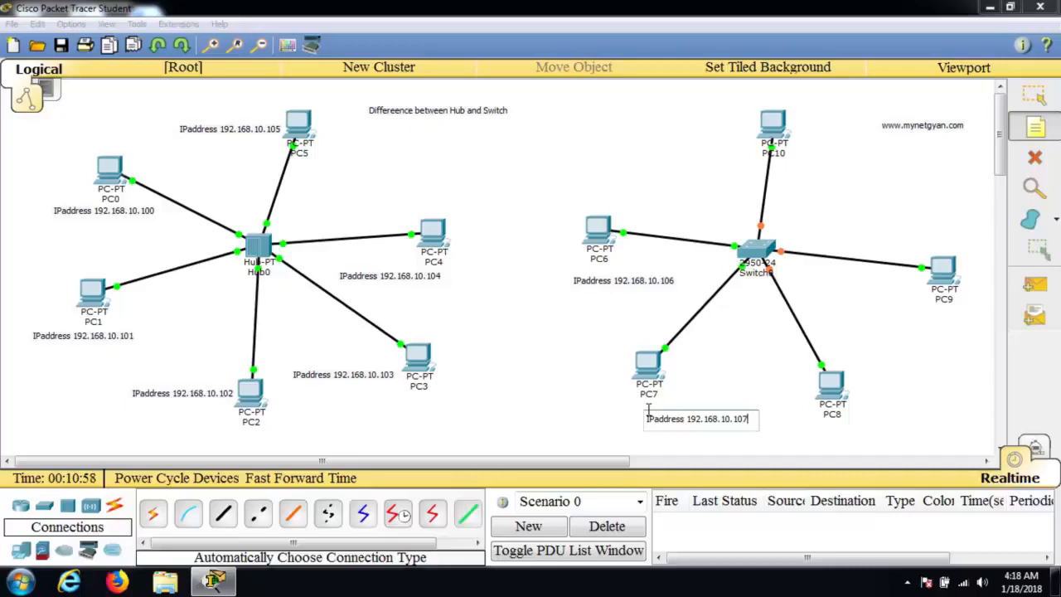
- Add the notes "IPaddress 192.168.10.108" beside PC8 and "IPaddress 192.168.10.109" below PC9
click(862, 388)
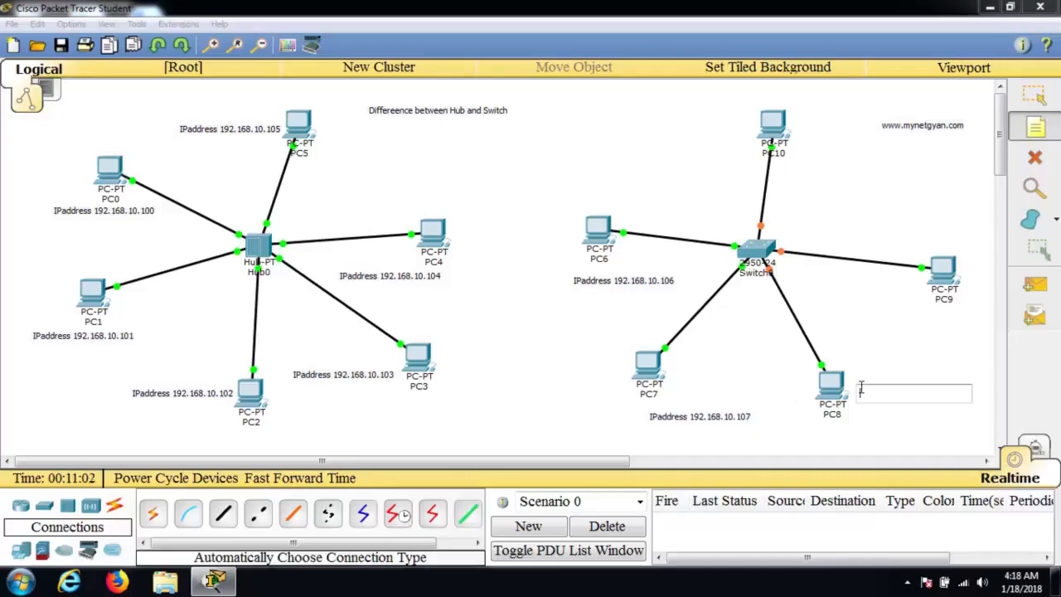
text(IPaddress 192.168.10.100)
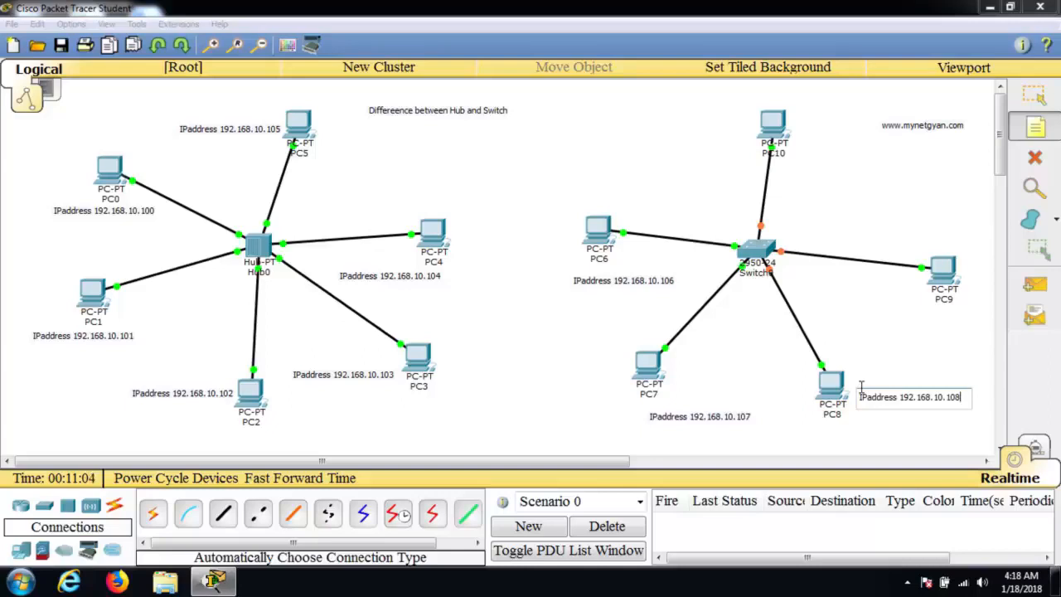
click(882, 303)
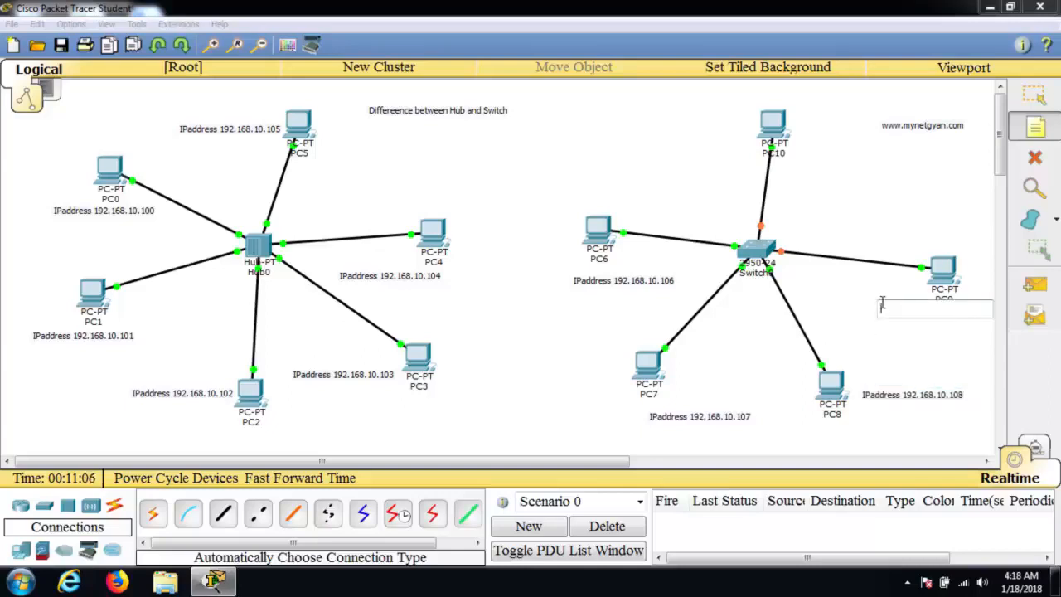
text(IPaddress 192.168.10.100)
key(BackSpace)
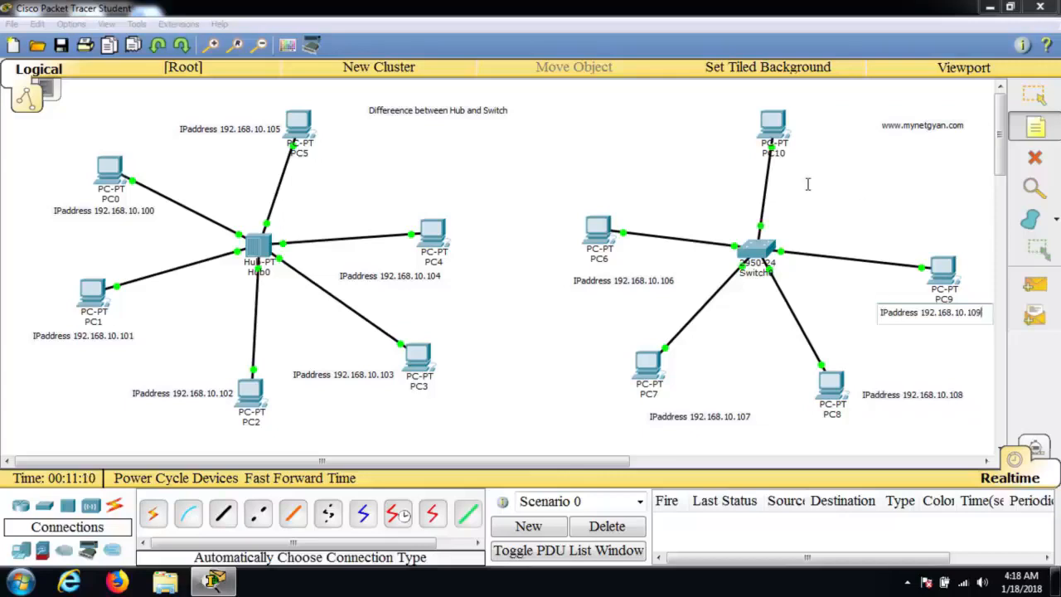
- Add the note "IPaddress 192.168.10.110" next to PC10
click(673, 142)
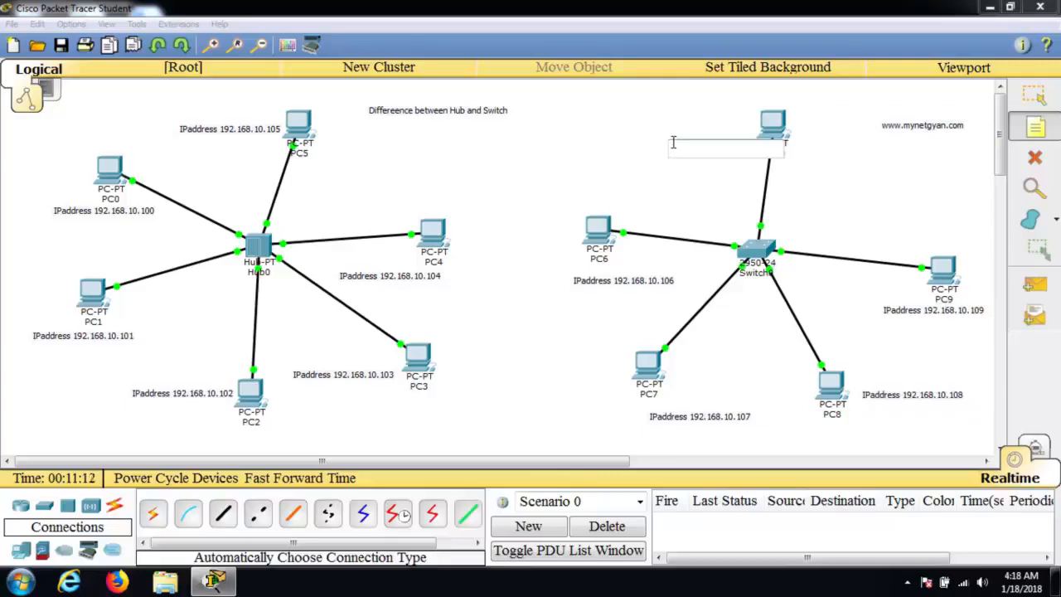
text(IPaddress 192.168.10.100)
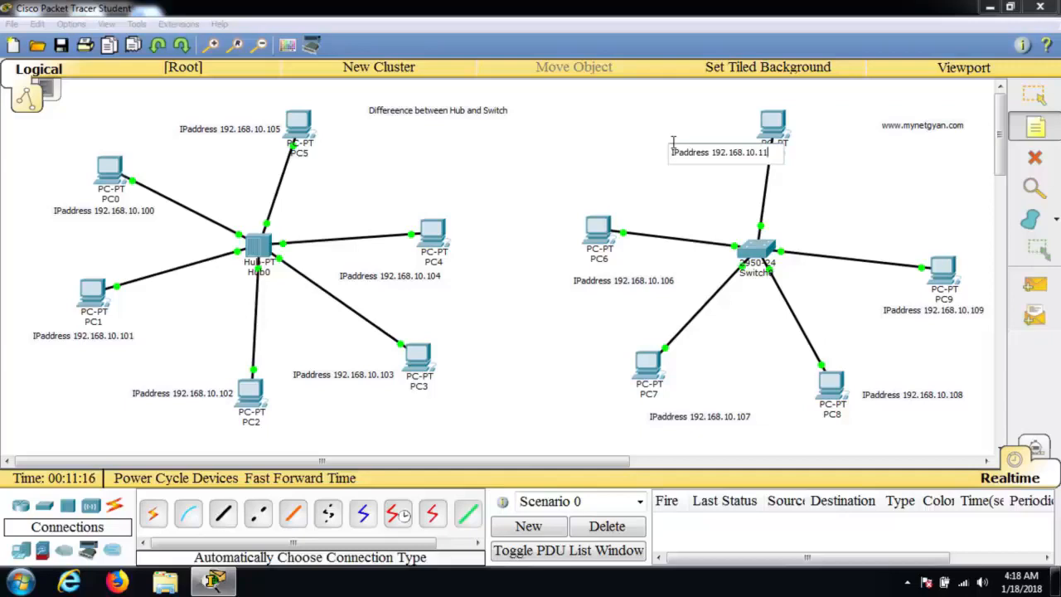
click(1034, 95)
- Reposition the five IP address notes of the switch network so each sits close to its PC, clear of the icons and cables
drag(739, 155, 780, 168)
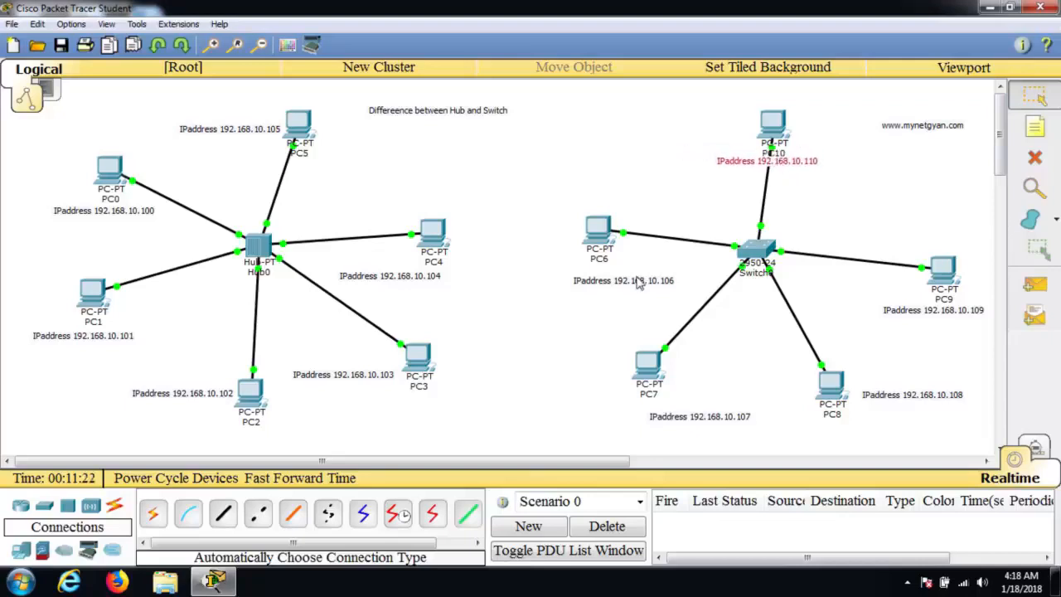
drag(640, 287, 638, 278)
drag(707, 421, 662, 411)
drag(926, 396, 817, 434)
click(930, 313)
drag(930, 314, 876, 310)
drag(783, 164, 719, 148)
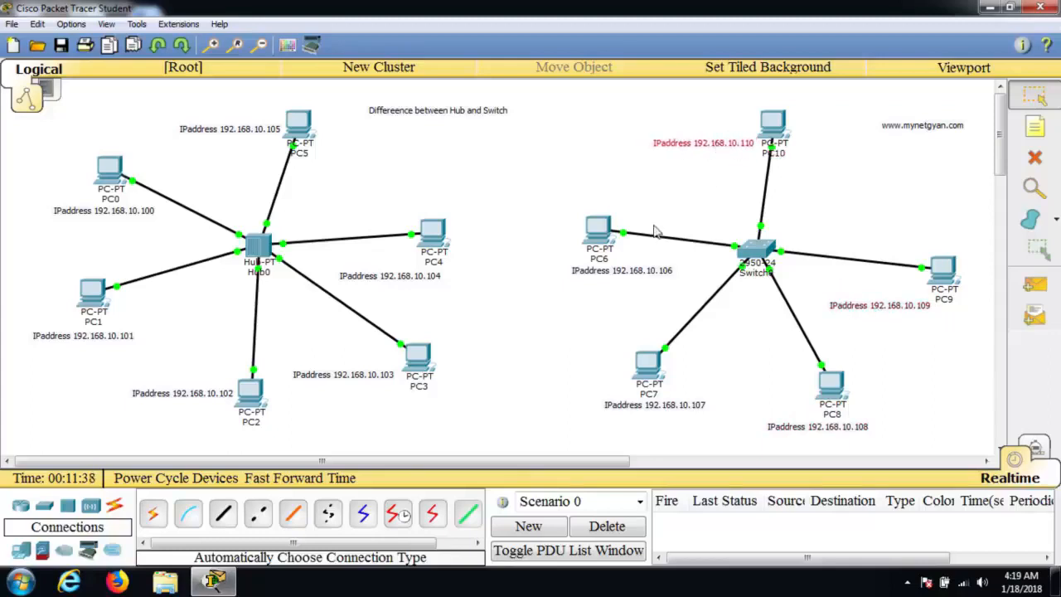
- Assign PC6 the static IP address 192.168.10.106 with subnet mask 255.255.255.0
click(592, 238)
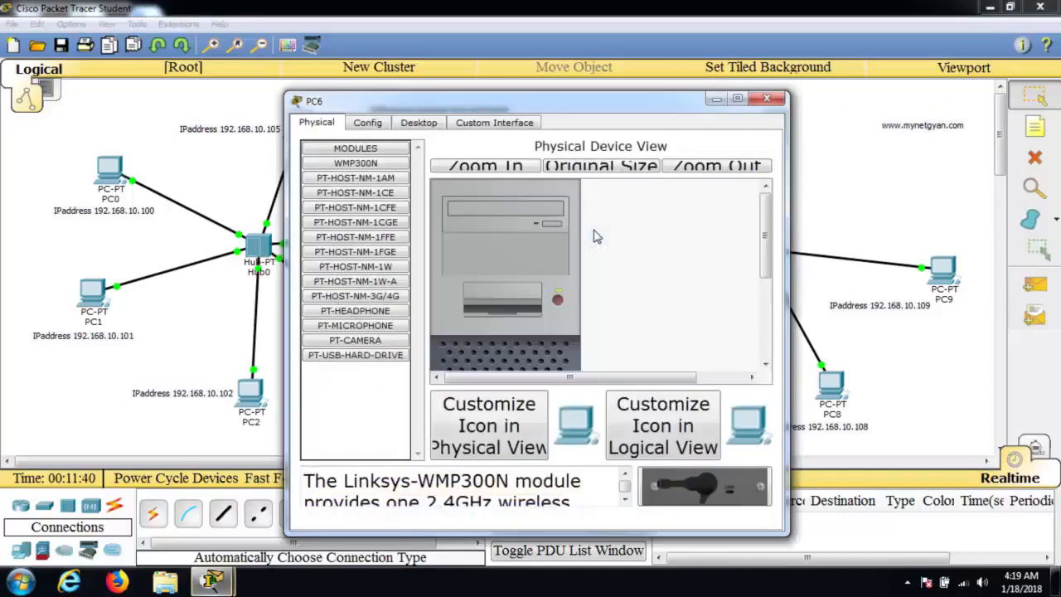
click(423, 124)
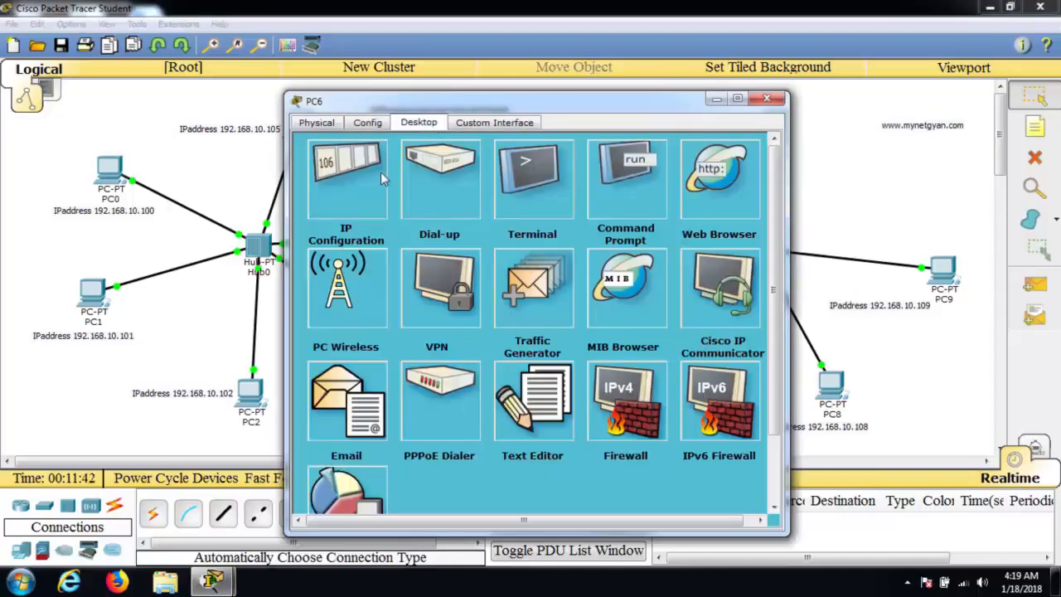
click(380, 172)
text(192.168.10.100)
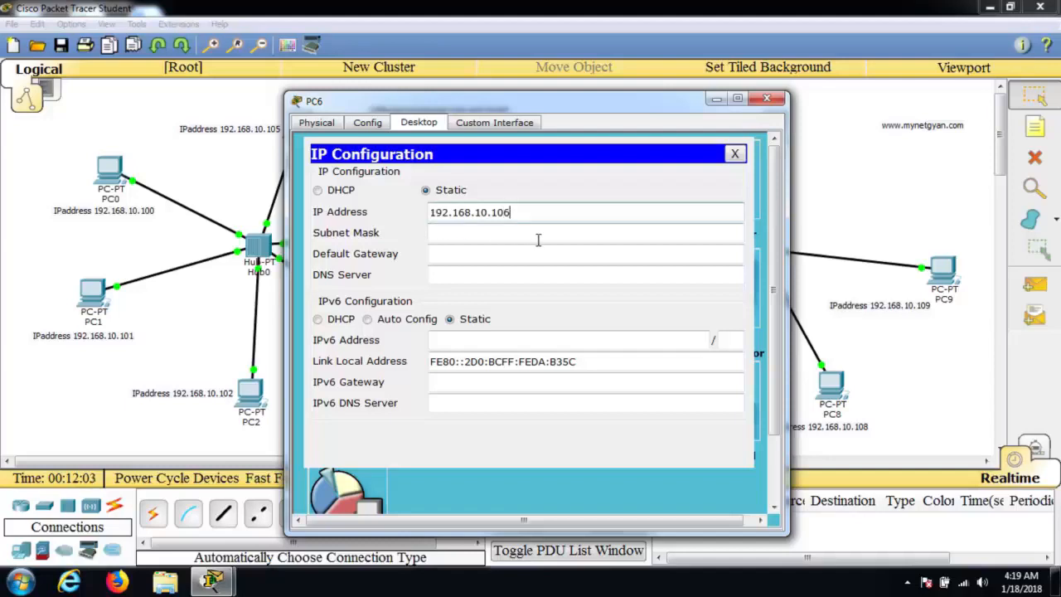
click(538, 235)
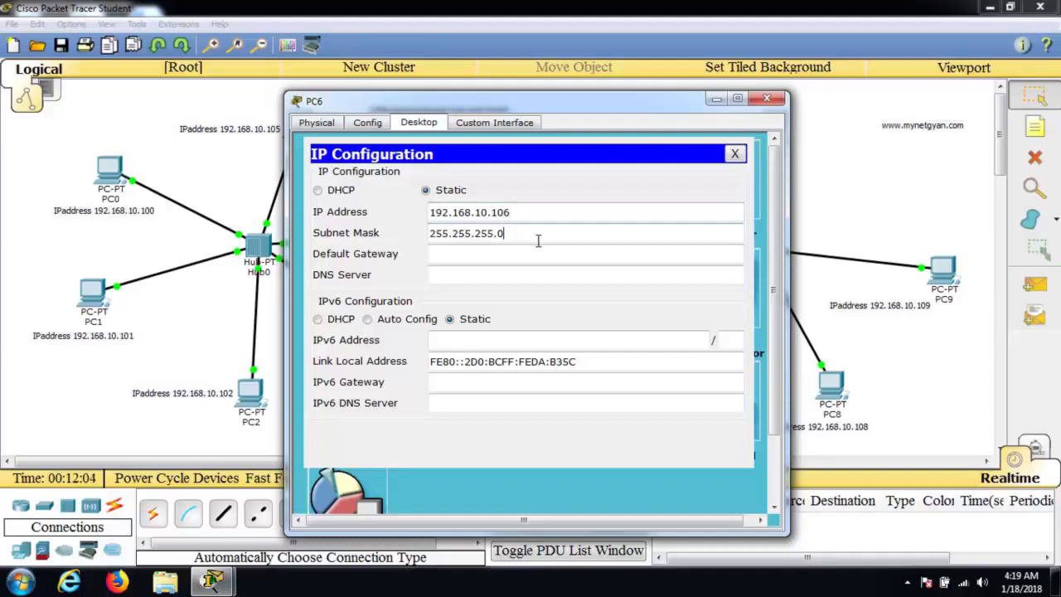
click(767, 98)
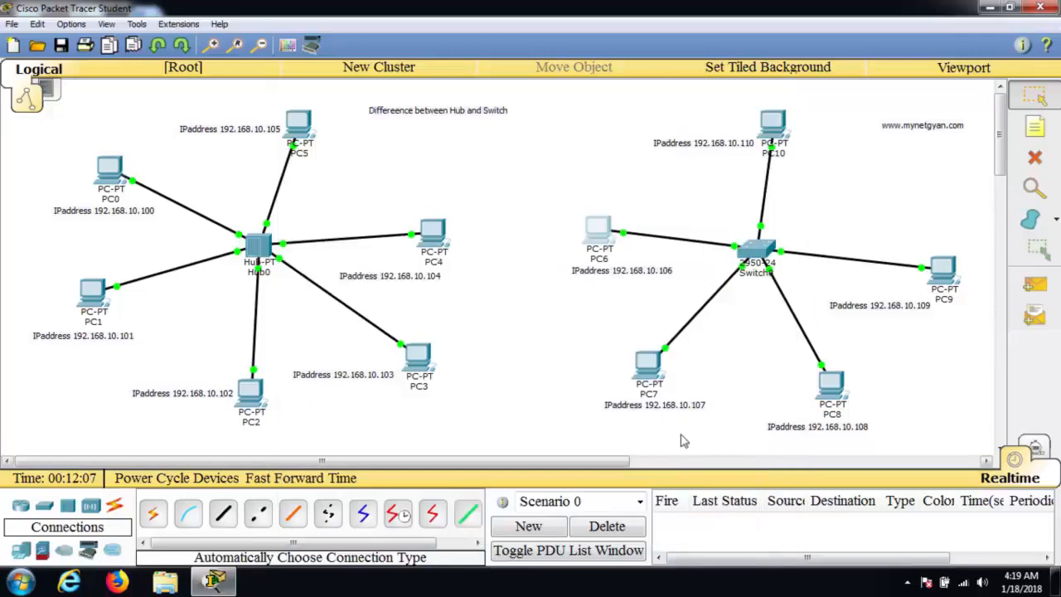
- Assign PC7 the static IP address 192.168.10.107 with subnet mask 255.255.255.0
click(648, 365)
click(419, 123)
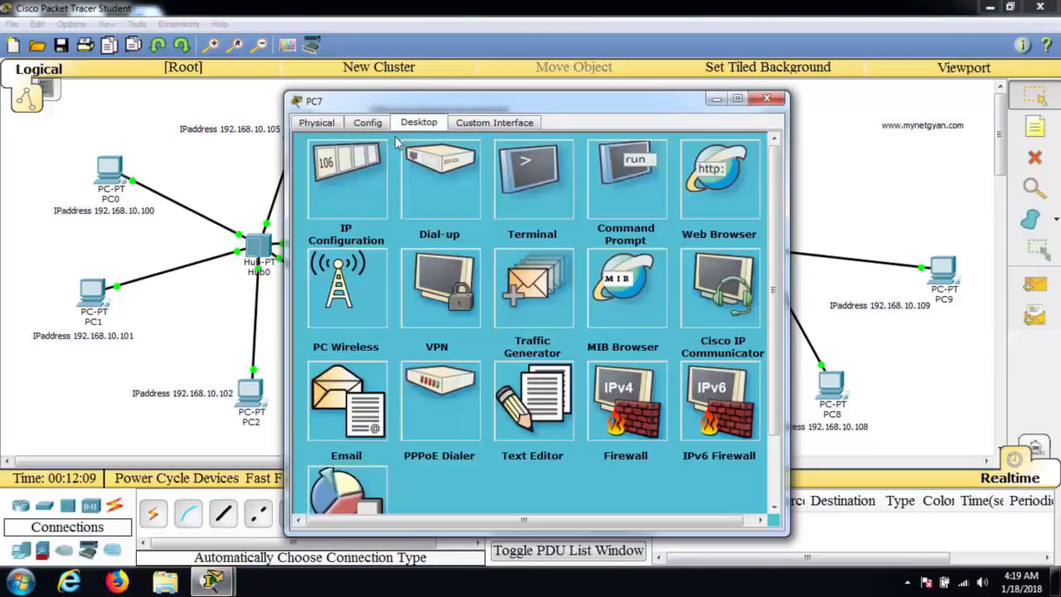
click(358, 176)
click(508, 212)
text(192.168.10.107)
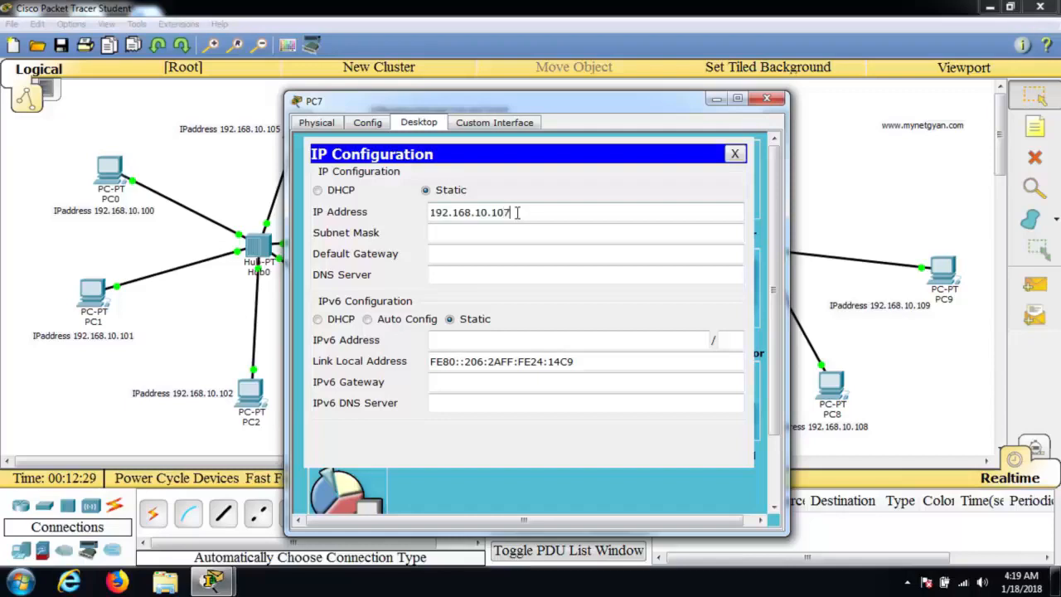
key(Tab)
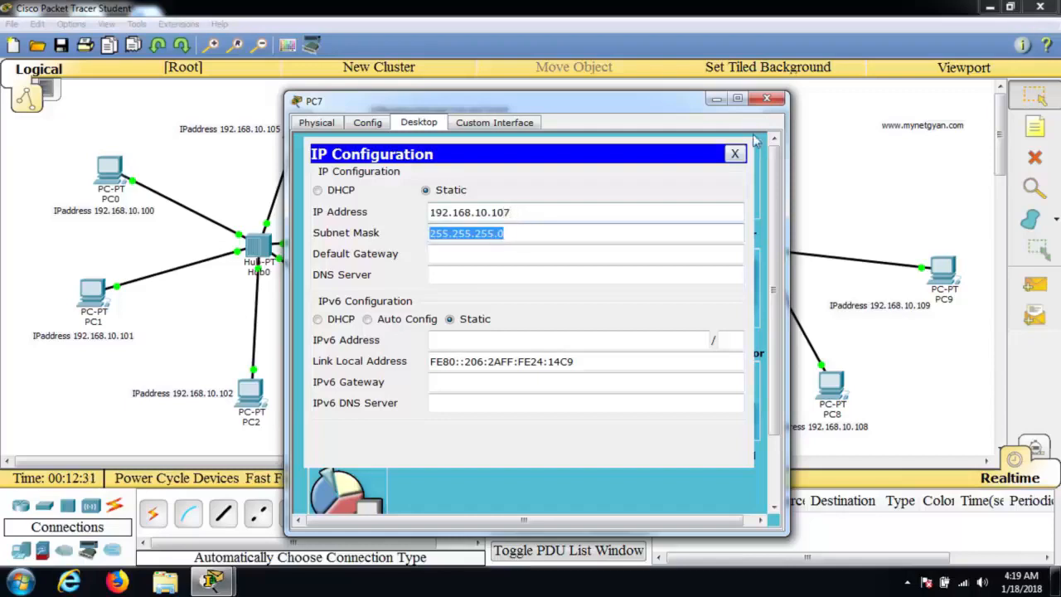
click(766, 98)
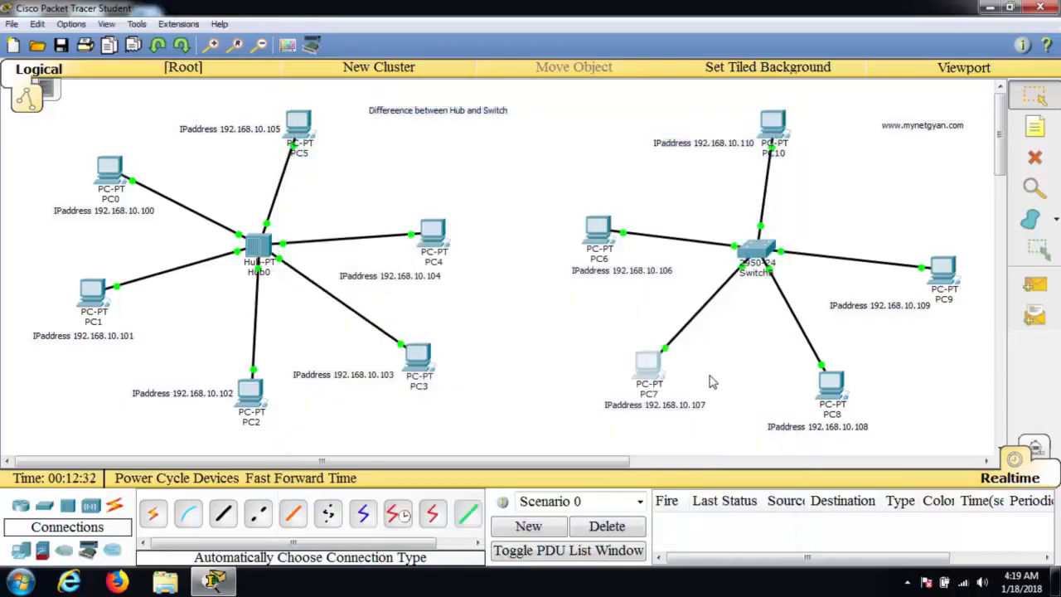
- Assign PC8 the static IP address 192.168.10.108 with the default subnet mask
click(834, 387)
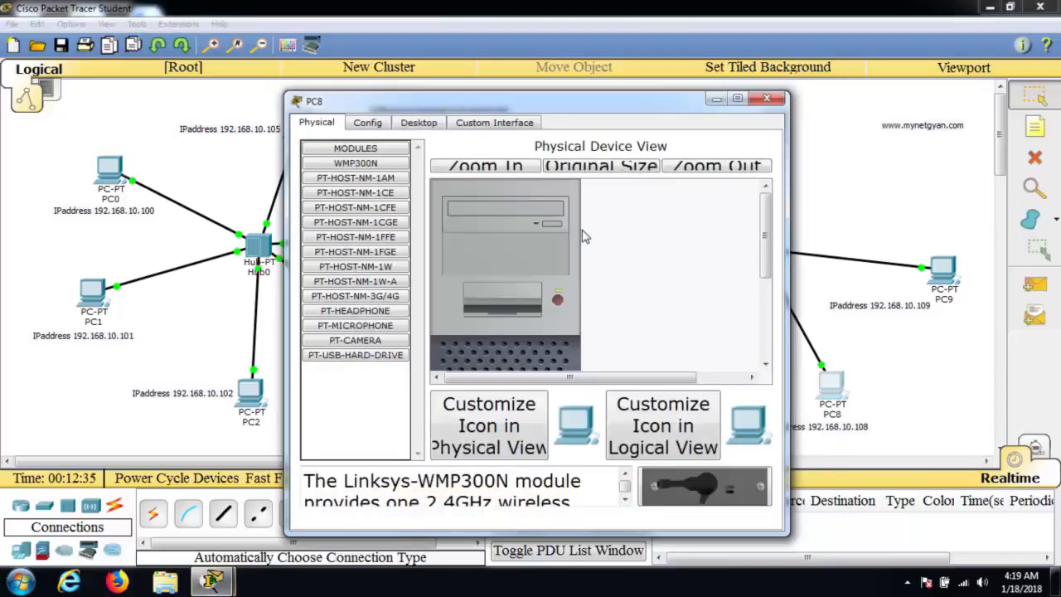
click(424, 125)
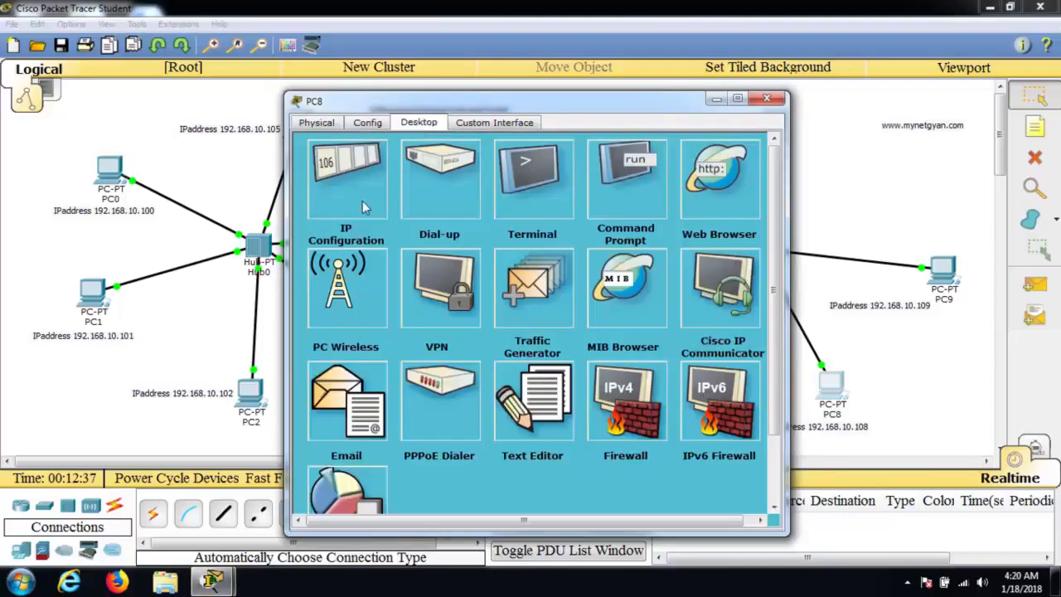
click(361, 195)
click(454, 210)
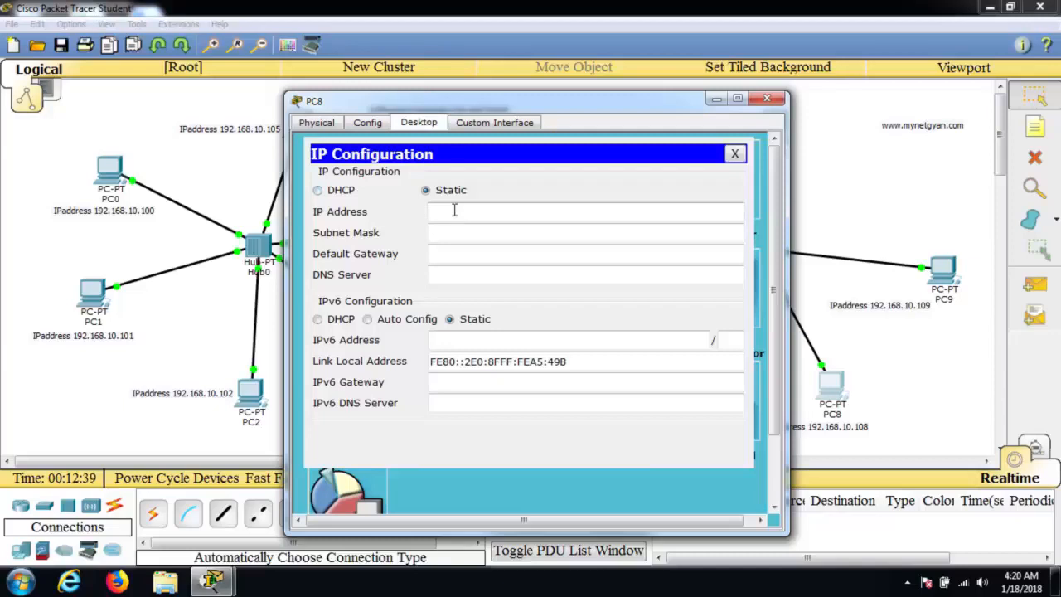
text(192.168.10.108)
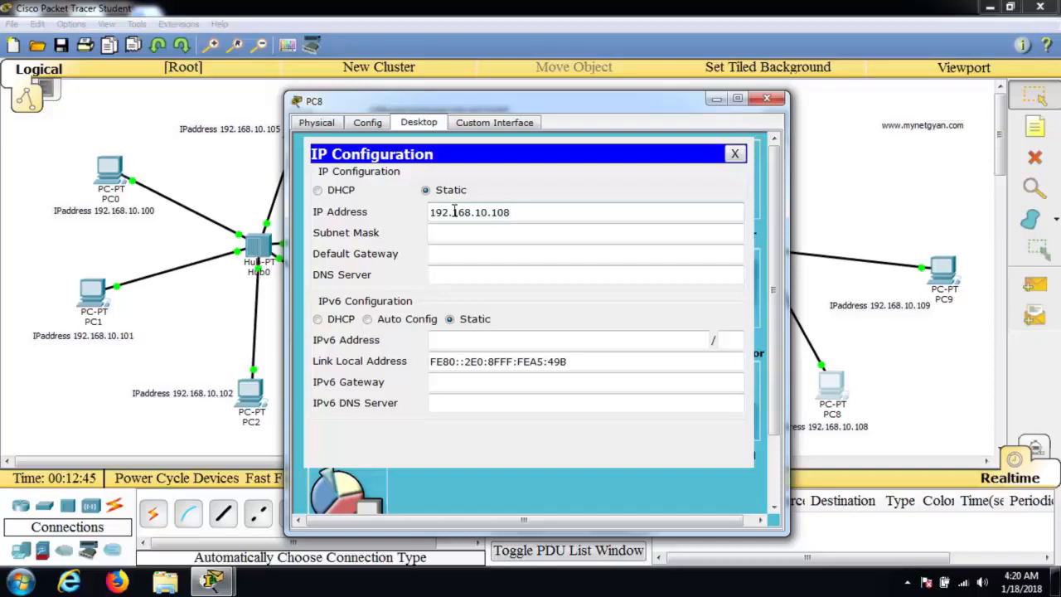
click(478, 234)
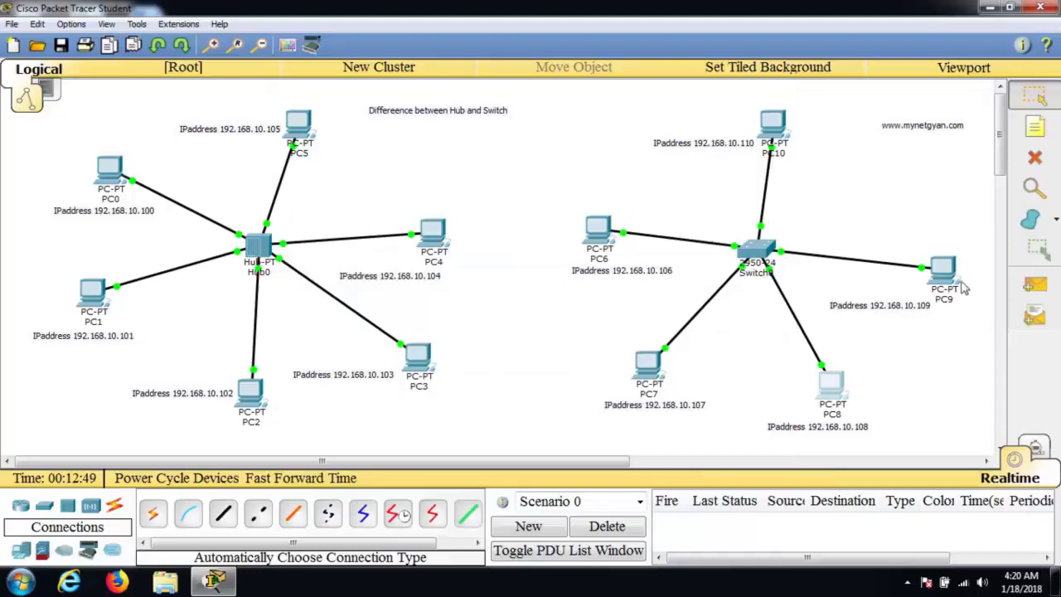
- Assign PC9 the static IP address 192.168.10.109
click(952, 279)
click(423, 124)
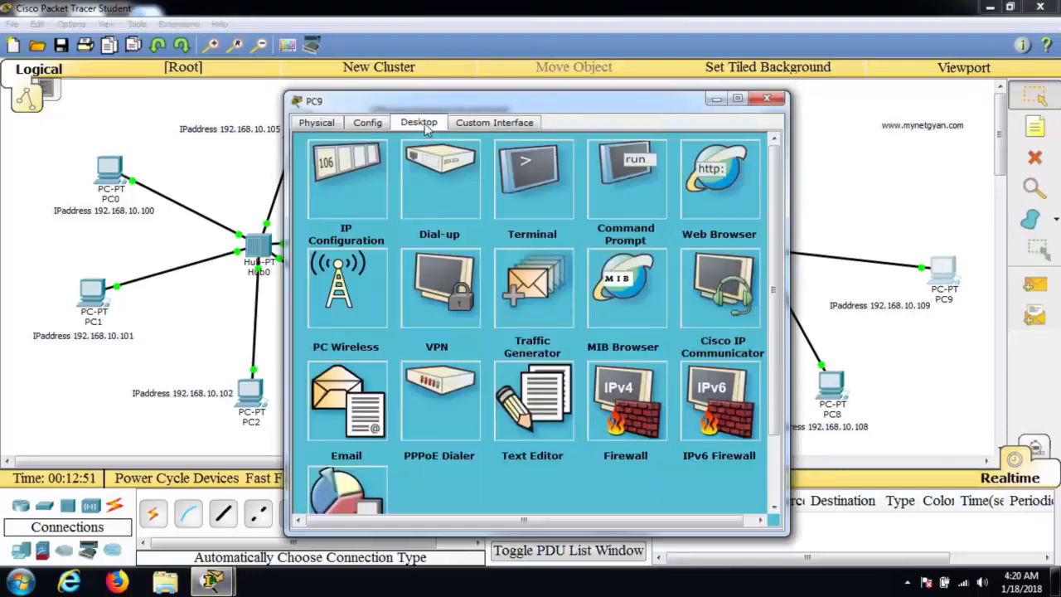
click(353, 198)
click(480, 213)
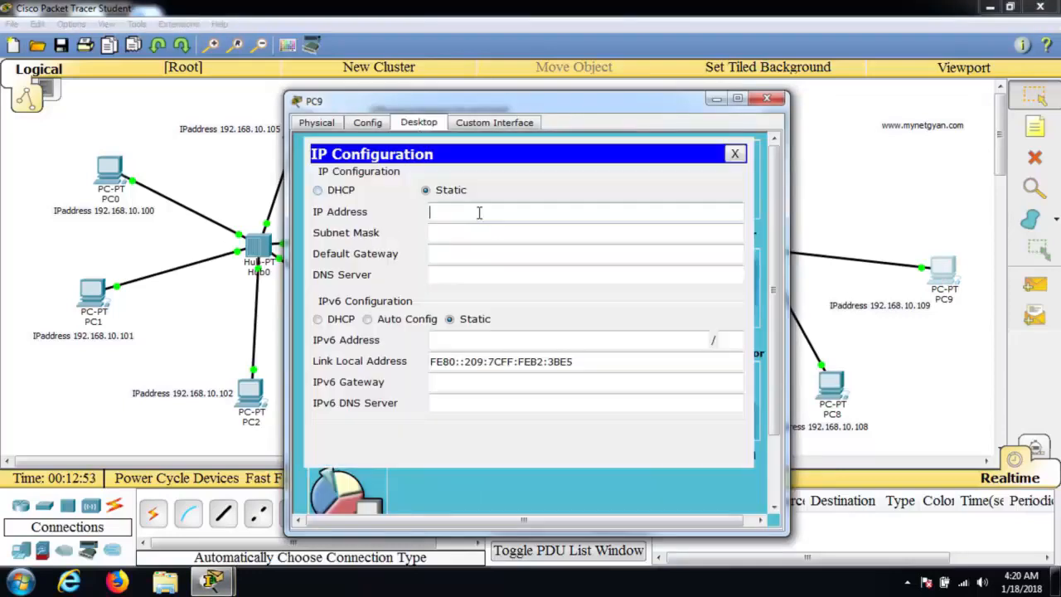
text(192.168.10.109)
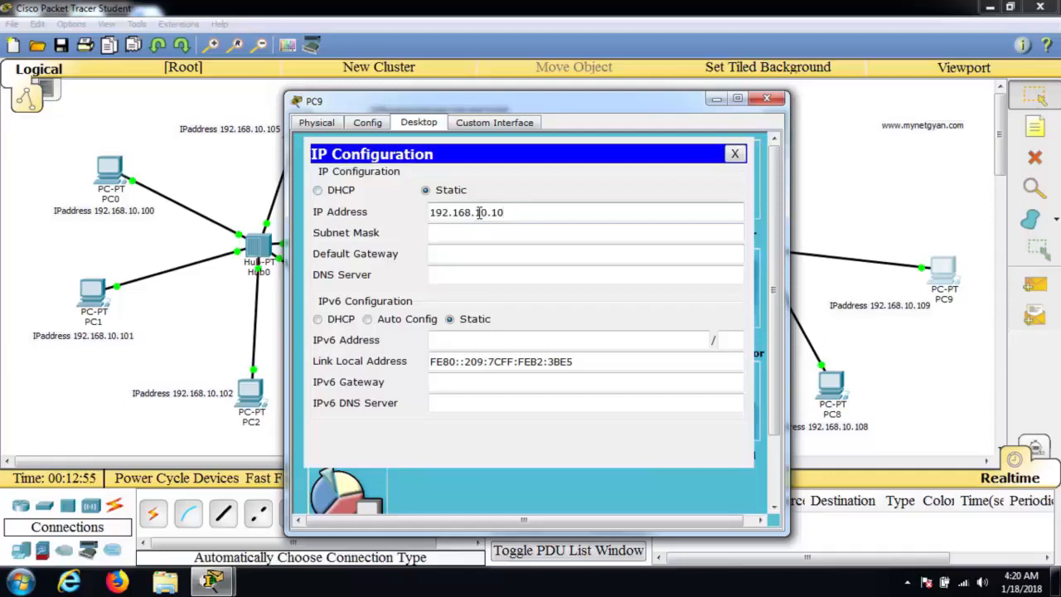
click(766, 99)
- Assign PC10 the static IP address 192.168.10.110 with subnet mask 255.255.255.0
click(769, 124)
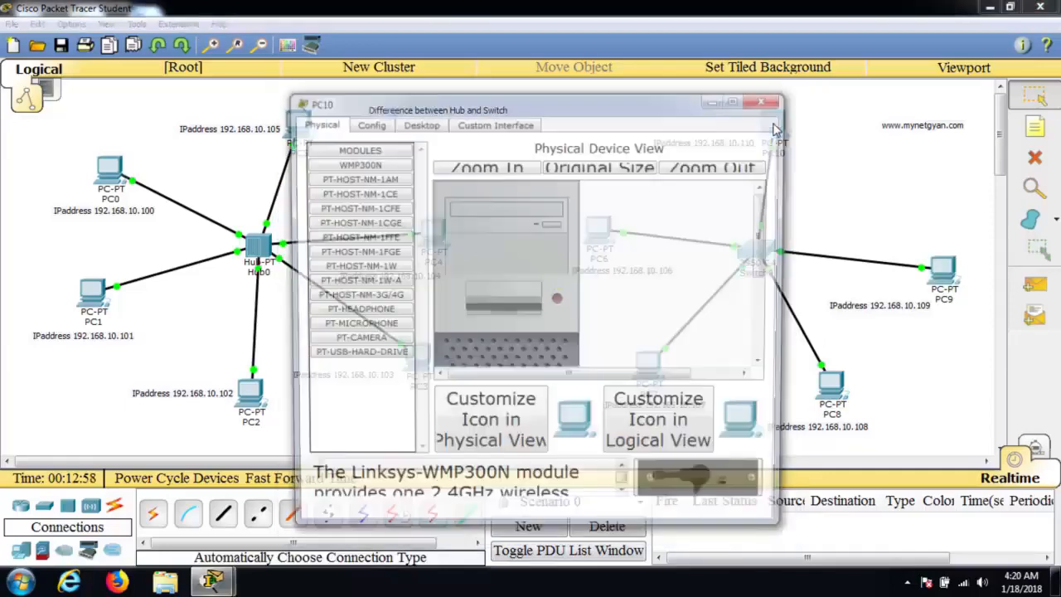
click(423, 126)
click(376, 168)
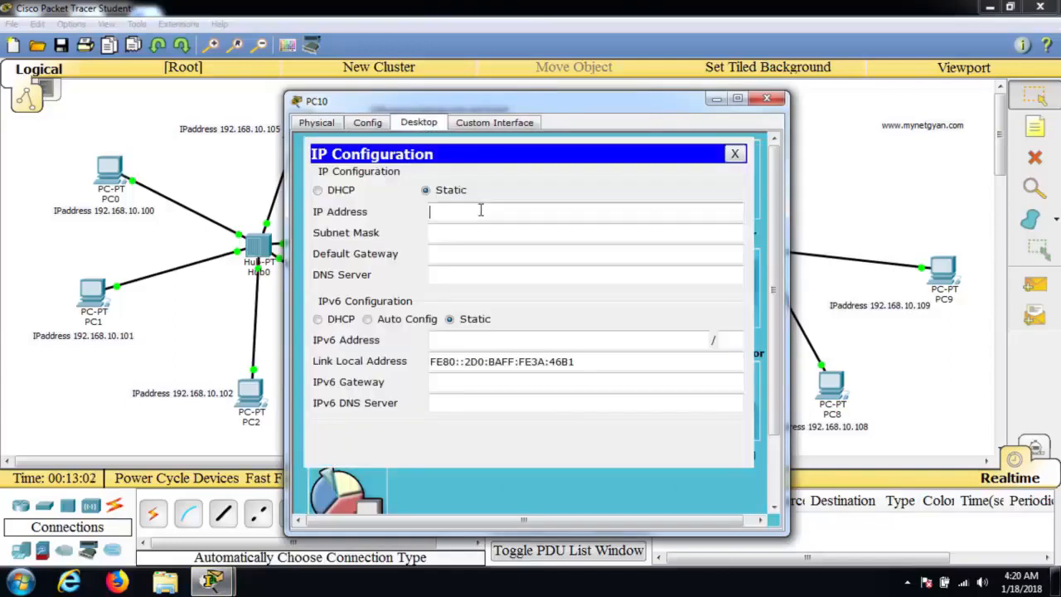
text(192.168.10.10)
key(BackSpace)
text(1)
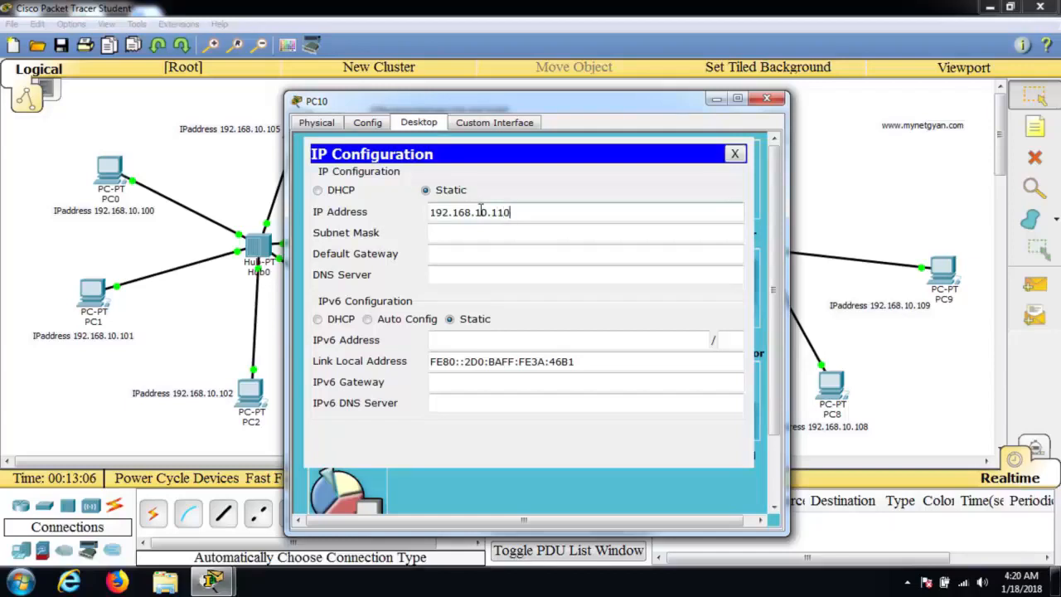
click(514, 232)
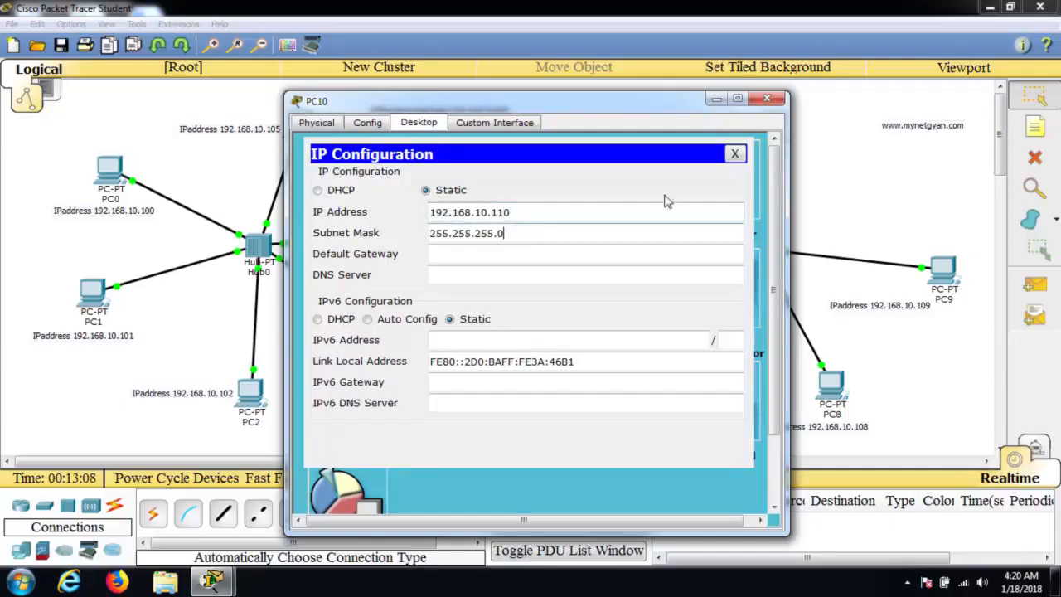
click(782, 99)
- Add a note reading "Star topology using Switch" beside the switch
mouse_move(651, 362)
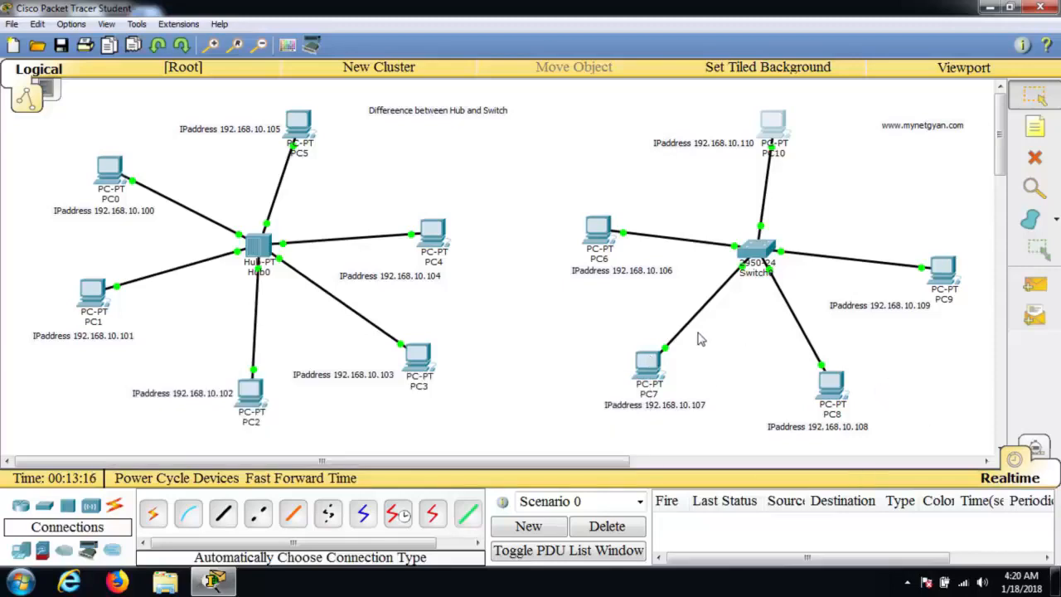
click(1035, 130)
click(786, 232)
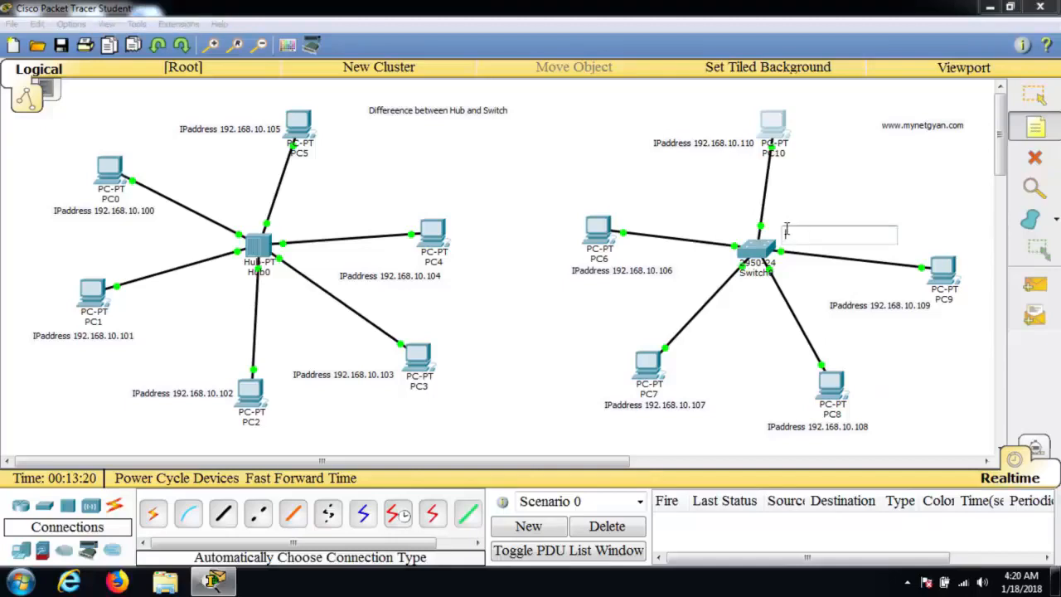
text(S)
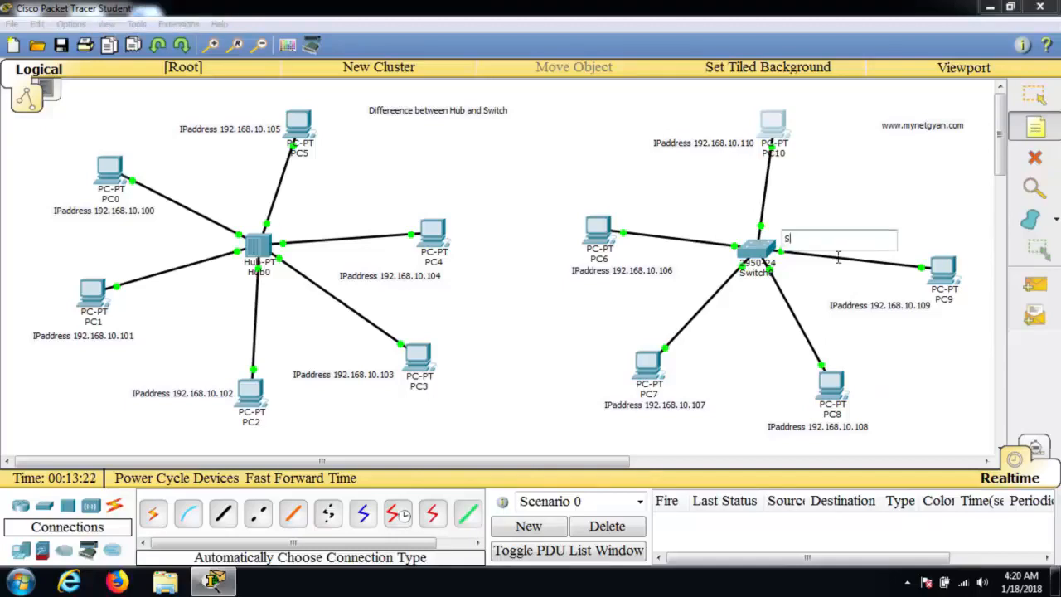
text(tarr)
text( topology )
text(usin)
text(g Switch)
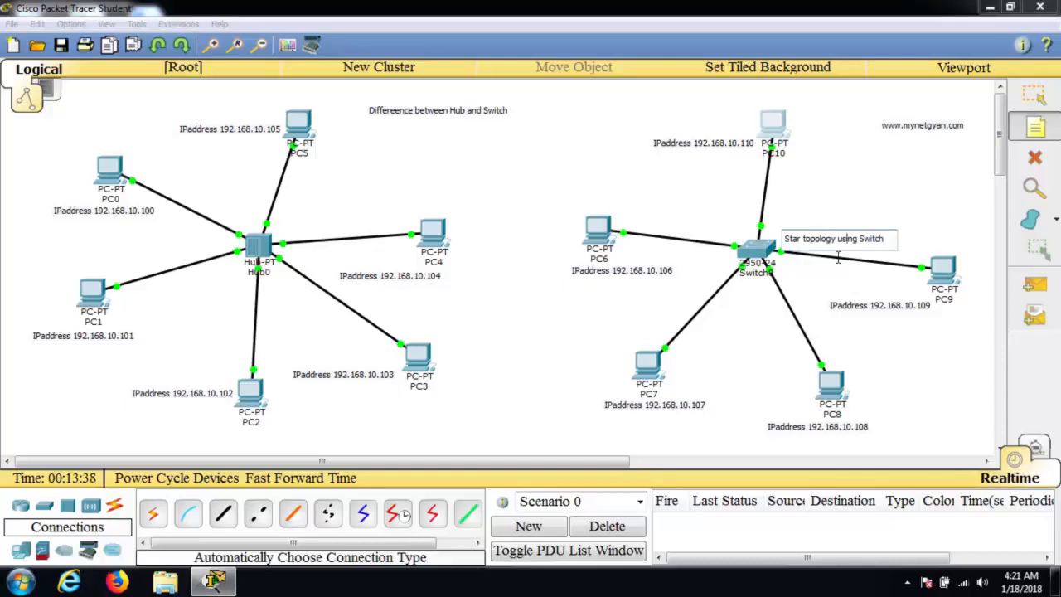
- Copy "Star topology using" from the switch note into a new note beside the hub and complete it as "Star topology using HUB"
key(shift+Left)
key(shift+Left)
key(shift+Left)
key(shift+Left)
key(shift+Left)
key(shift+Left)
key(shift+Left)
key(shift+Left)
key(shift+Left)
key(shift+Left)
key(shift+Left)
key(shift+Left)
key(shift+Left)
key(shift+Left)
key(shift+Left)
key(shift+Left)
key(shift+Left)
key(shift+Left)
key(shift+Left)
key(ctrl+c)
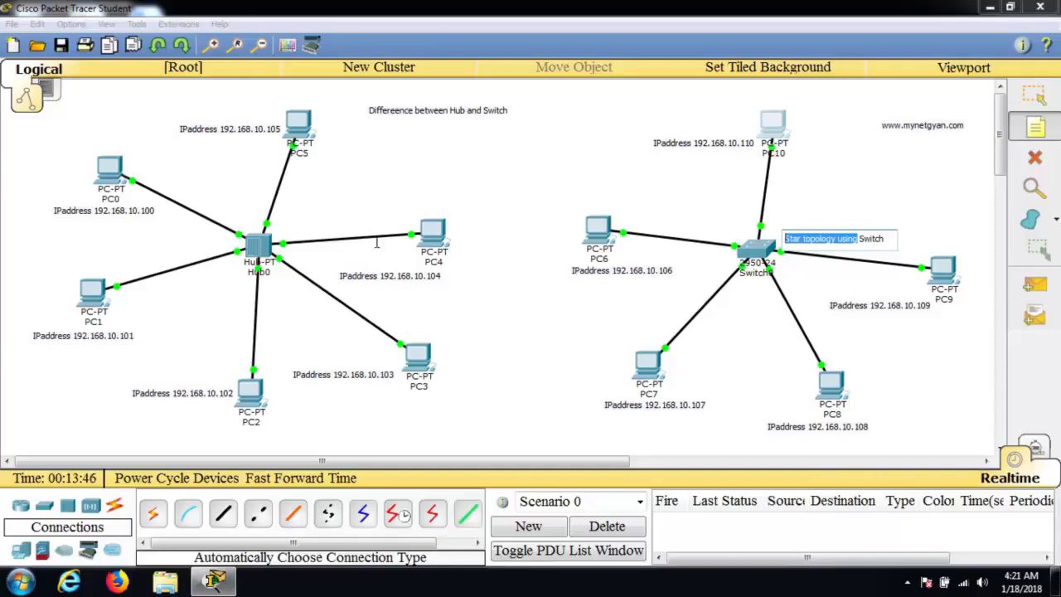
click(290, 227)
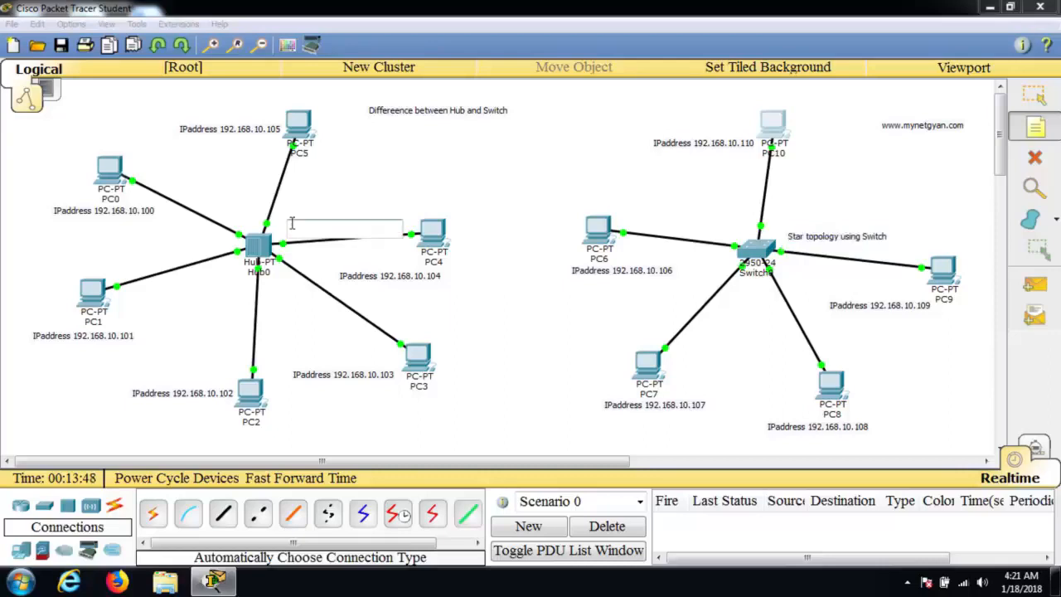
key(ctrl+v)
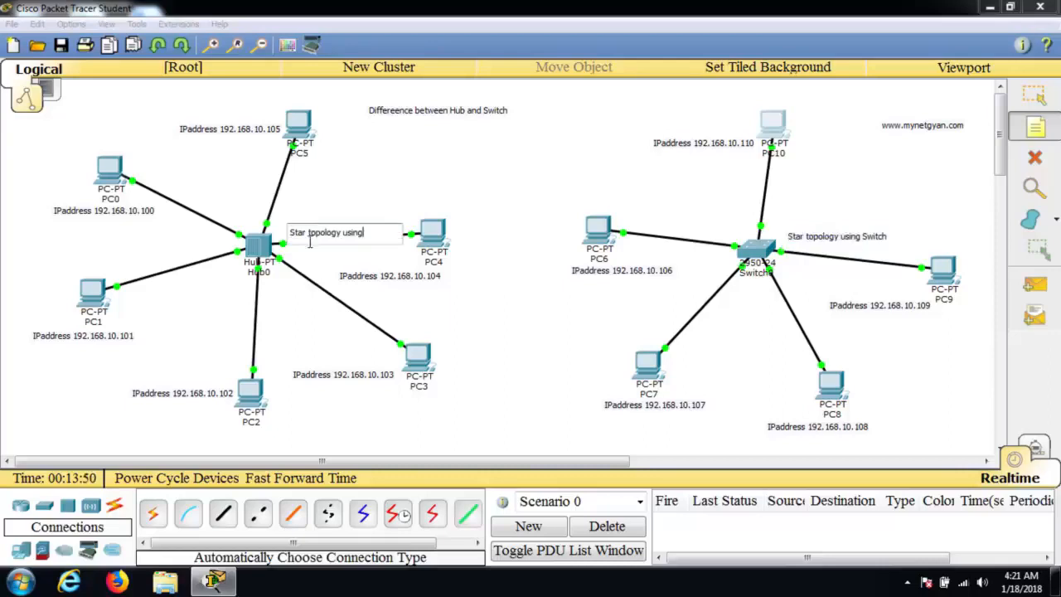
text(HUB)
click(352, 200)
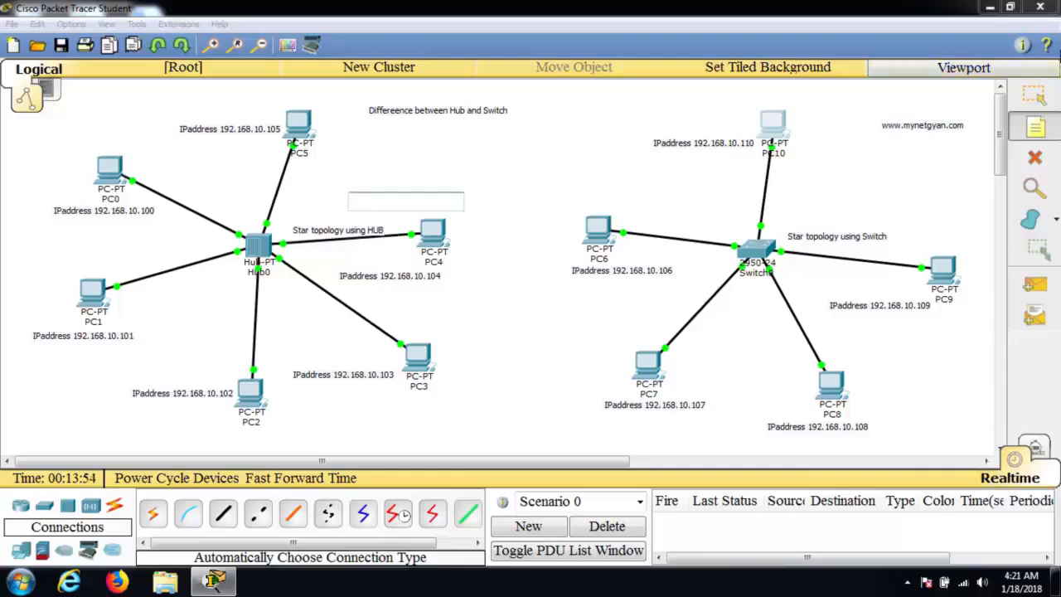
- Move the HUB topology note just below the hub and the Switch topology note just below the switch
key(Escape)
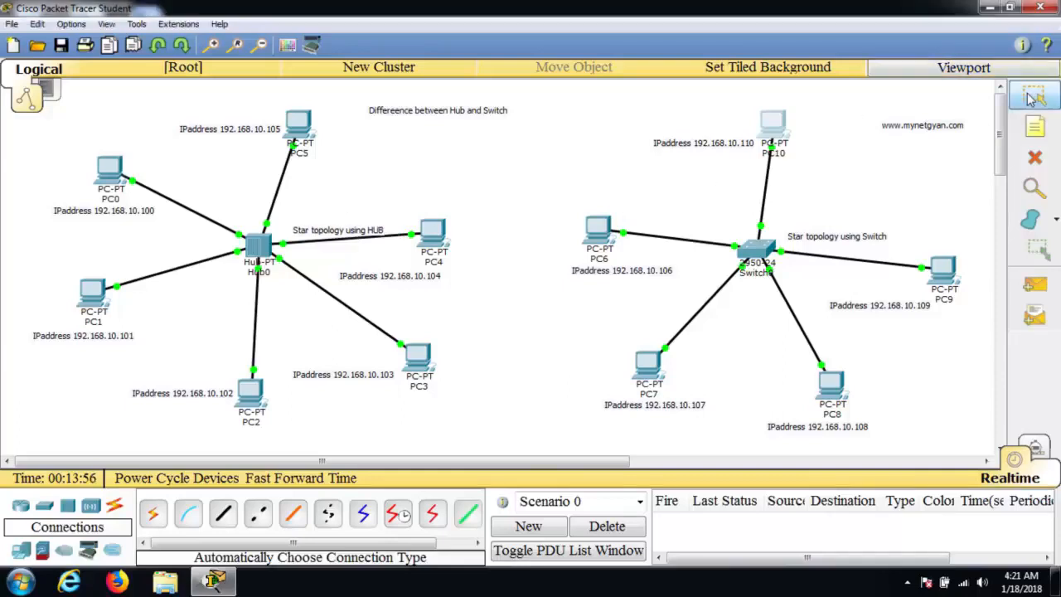
drag(348, 240, 260, 298)
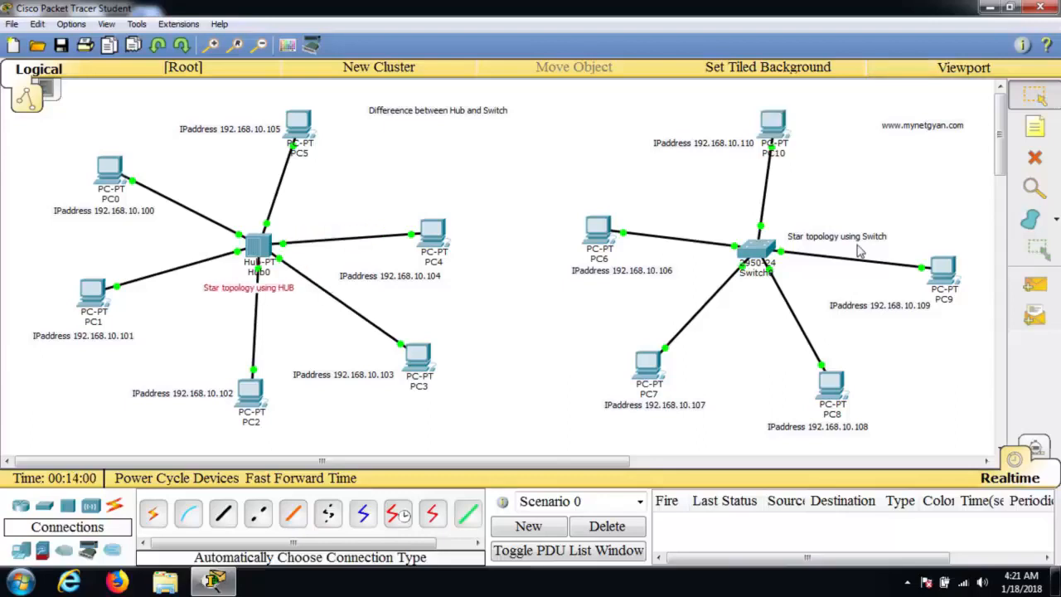
drag(858, 243, 757, 300)
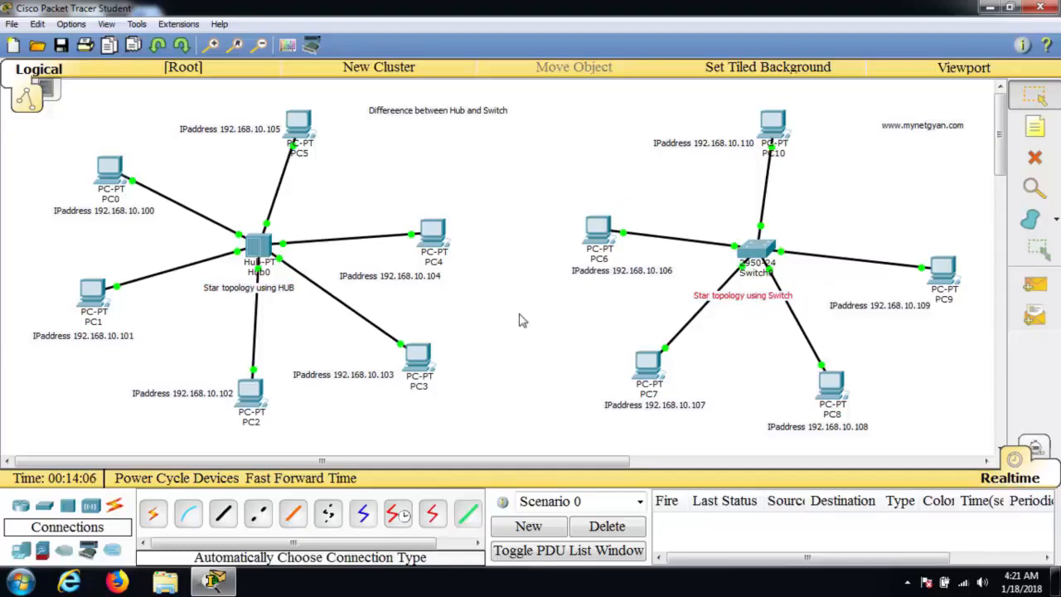
- Switch to Simulation mode, move the Simulation Panel off the switch network, and add a simple PDU from PC6 to PC9
click(1043, 452)
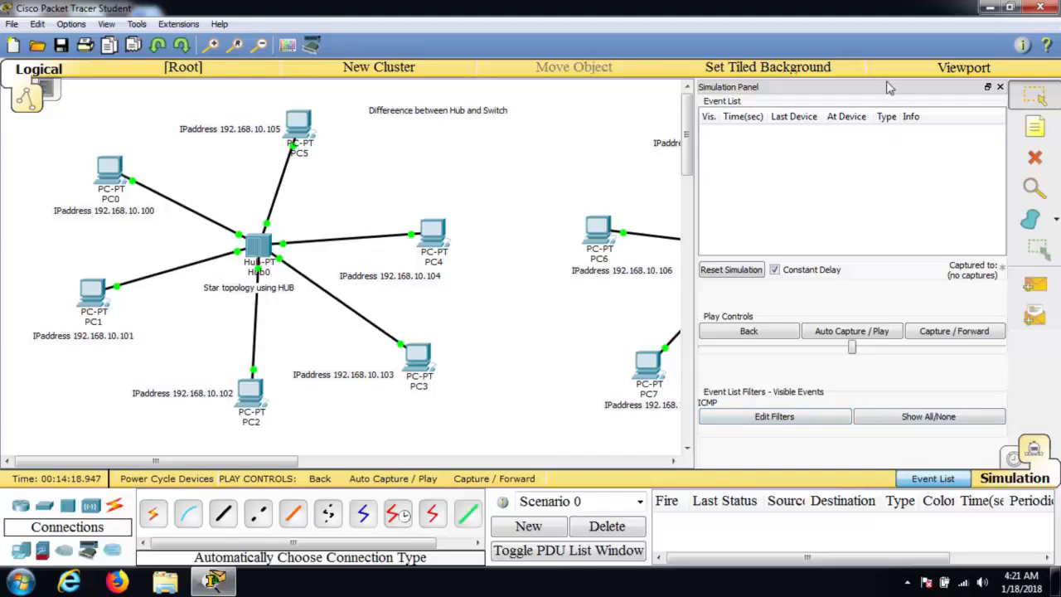
drag(880, 87, 304, 60)
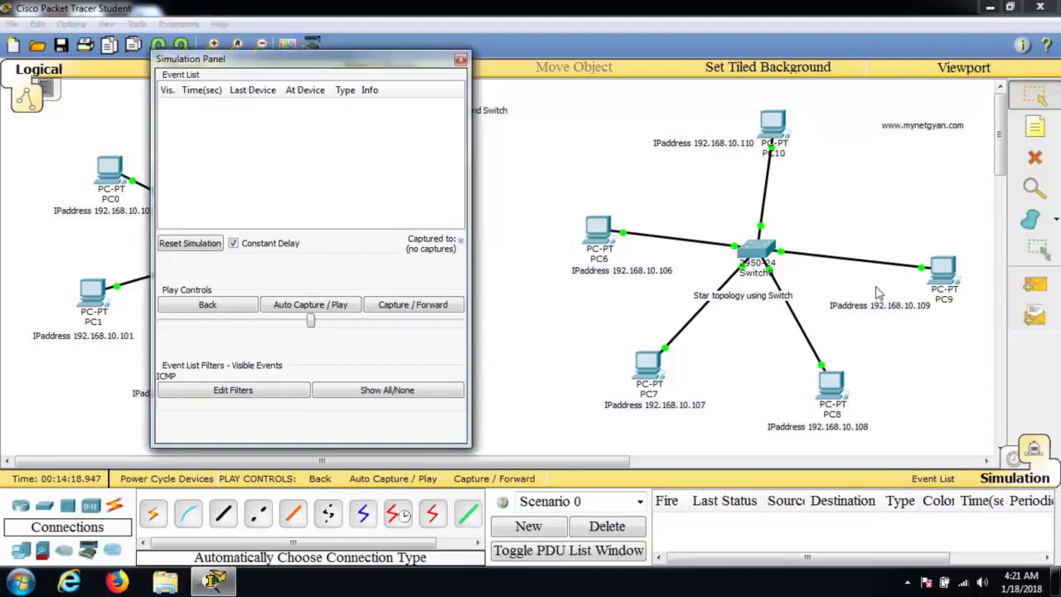
click(1042, 288)
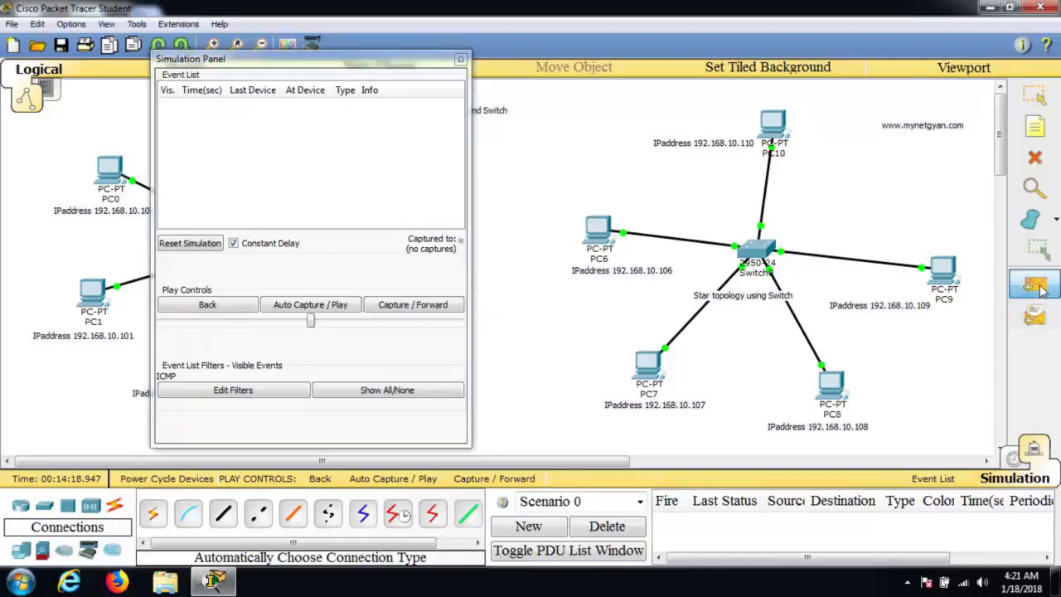
click(593, 232)
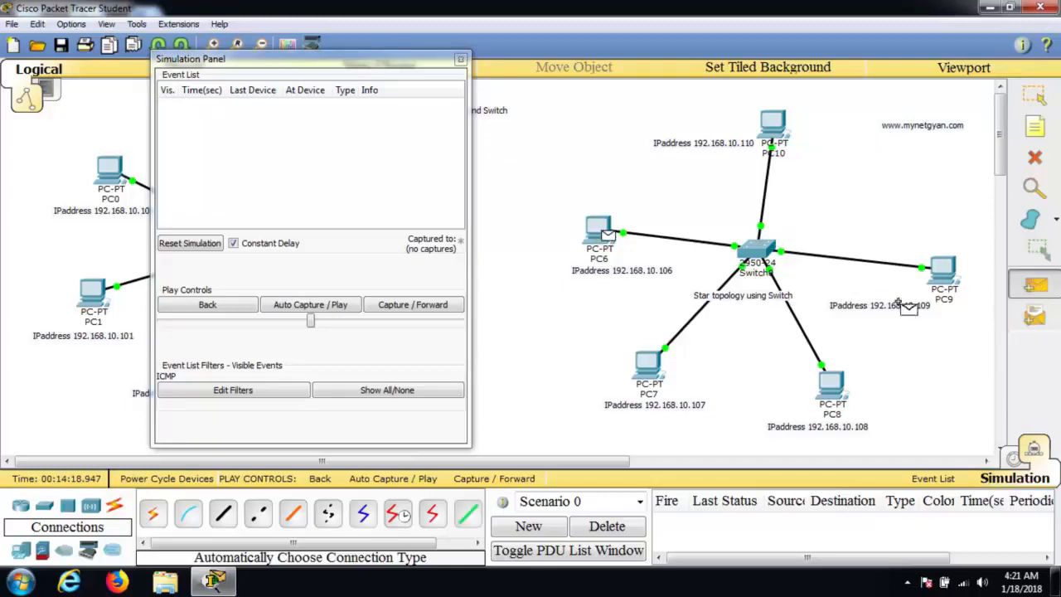
click(941, 272)
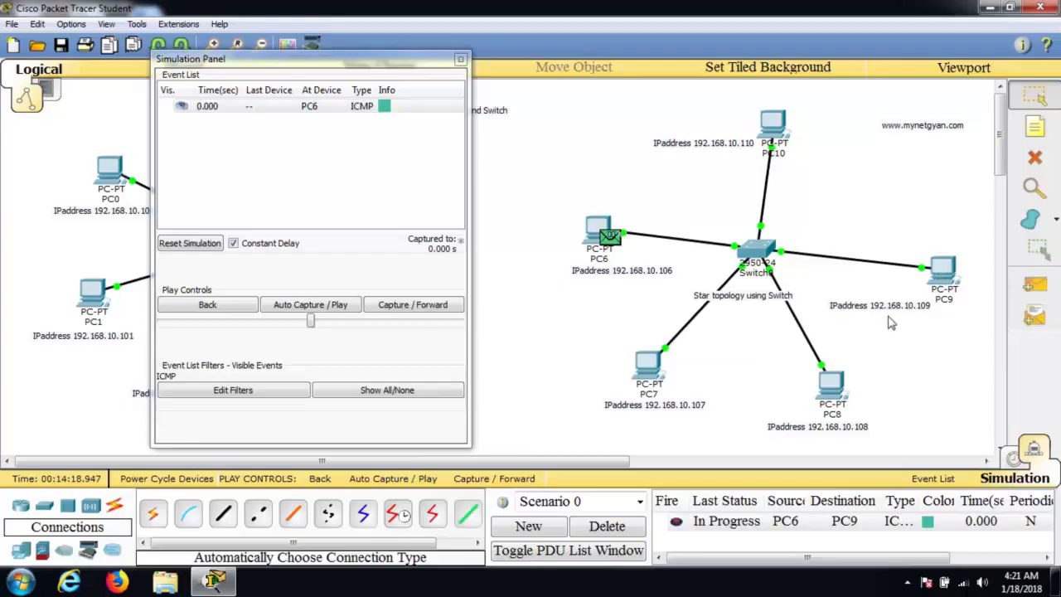
- Advance the simulation event by event until the PC6-to-PC9 message reaches PC9 and its reply returns to PC6
click(390, 306)
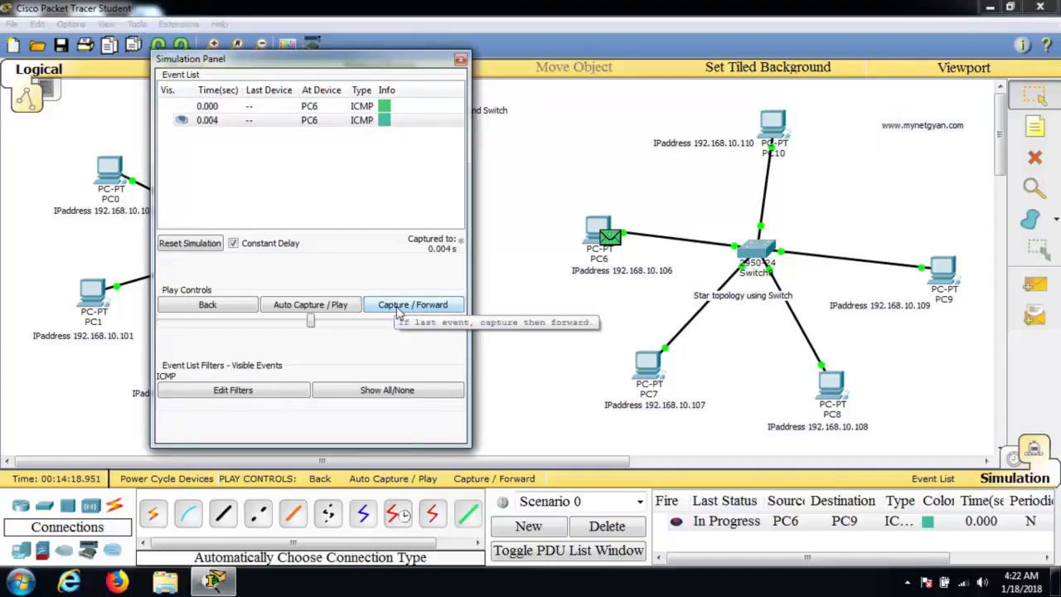
click(399, 309)
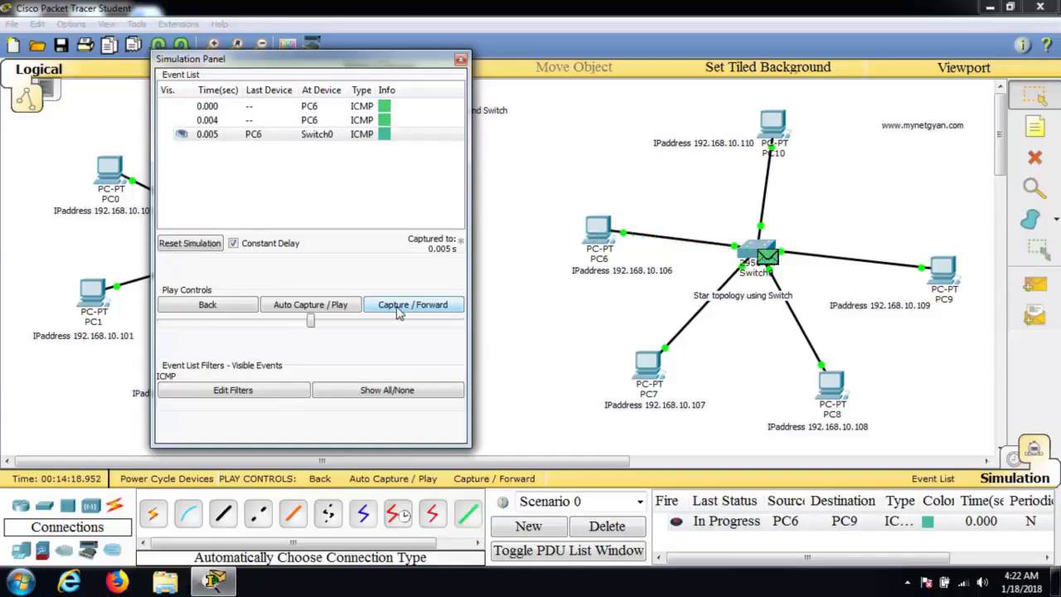
click(399, 309)
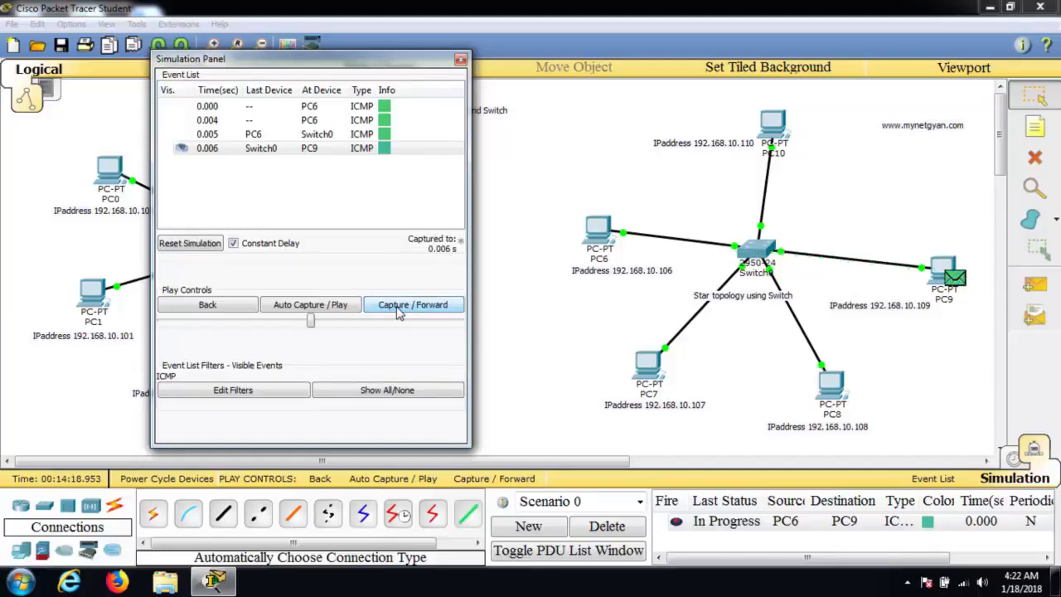
click(399, 309)
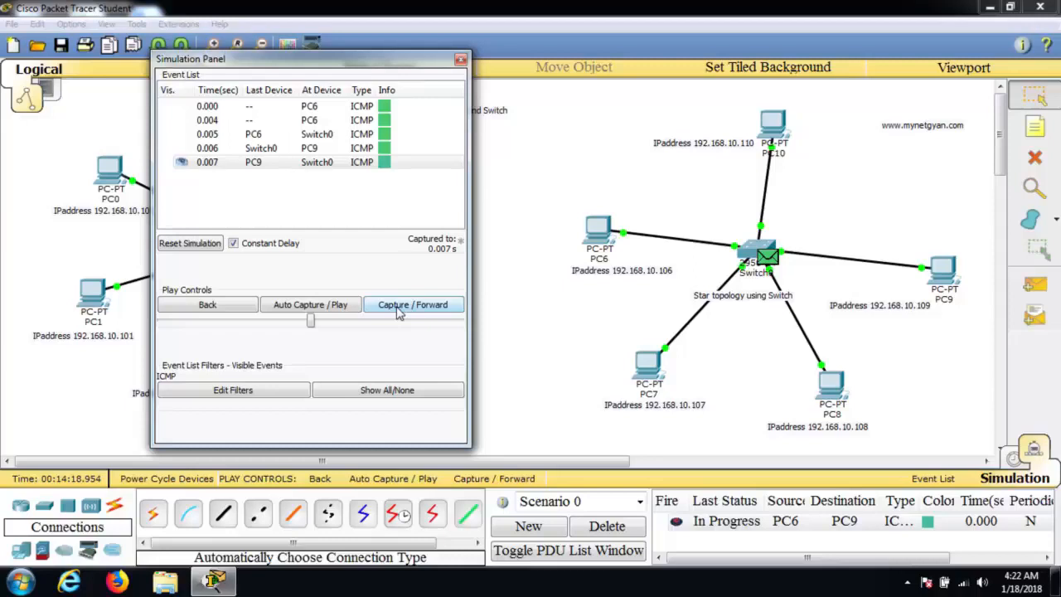
click(399, 309)
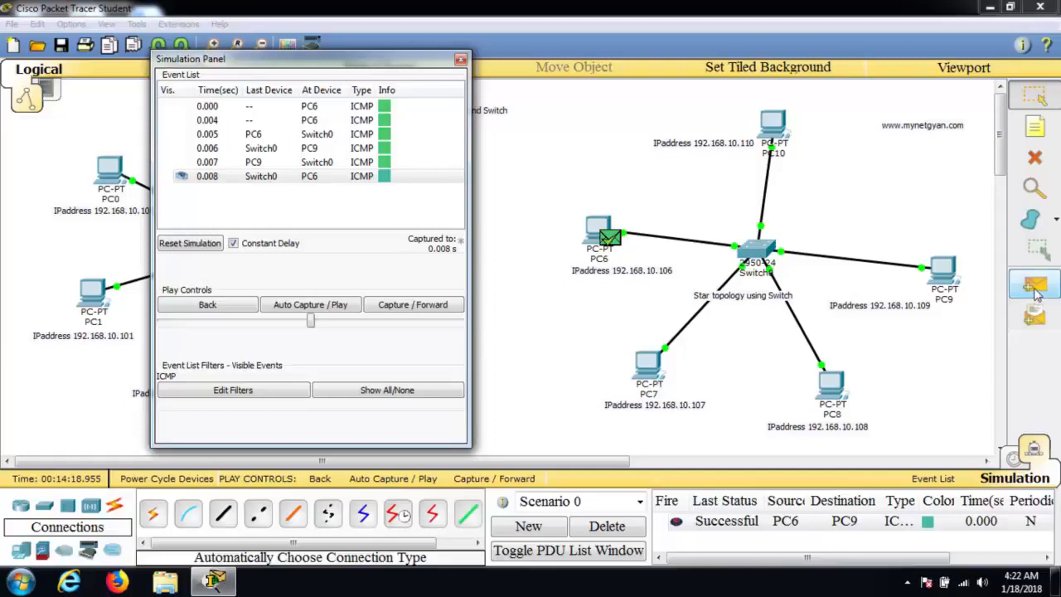
- Delete the PC6-to-PC9 scenario and add a simple PDU from PC10 to PC7
click(795, 524)
click(620, 527)
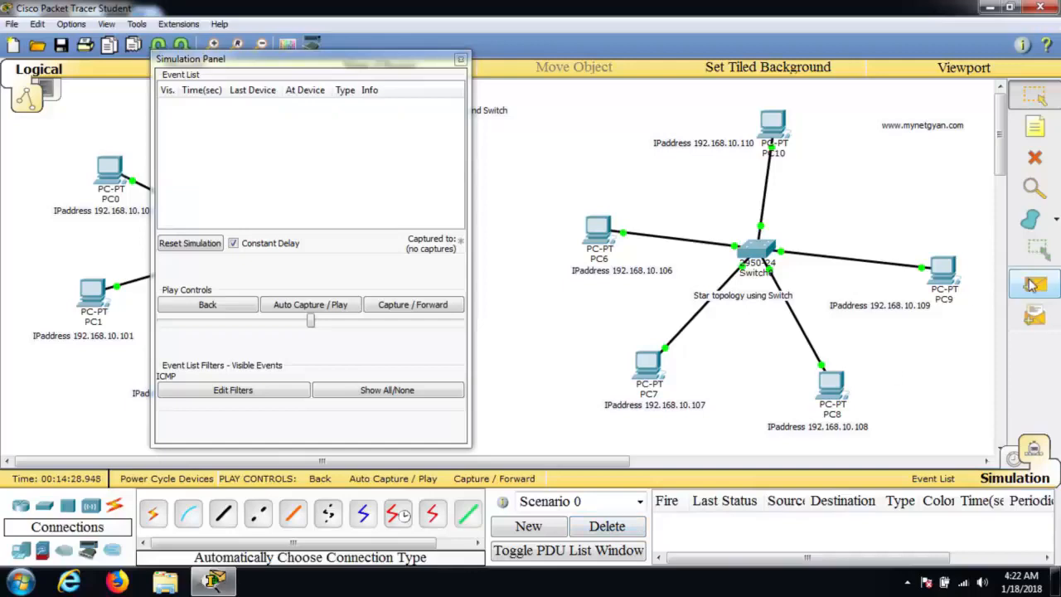
click(1030, 284)
click(772, 124)
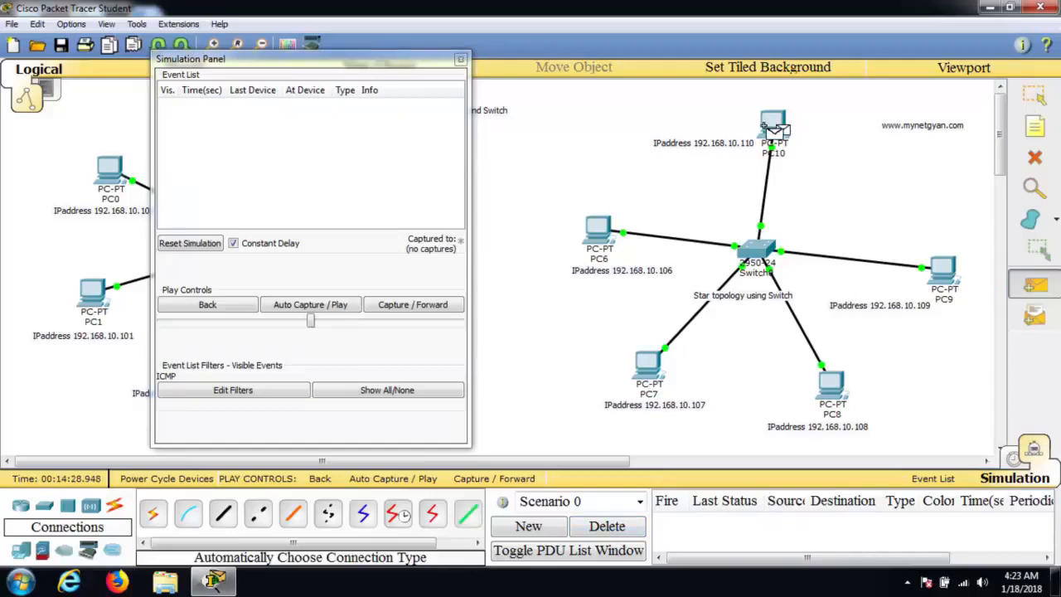
click(647, 372)
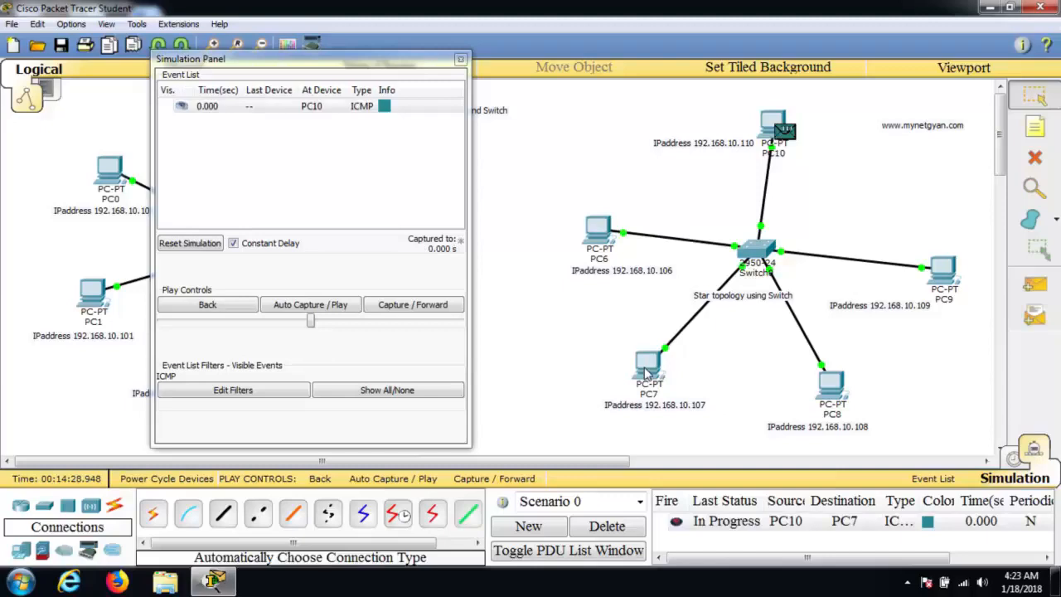
- Advance the simulation event by event until the PC10-to-PC7 message reaches PC7 and its reply returns to PC10
click(394, 307)
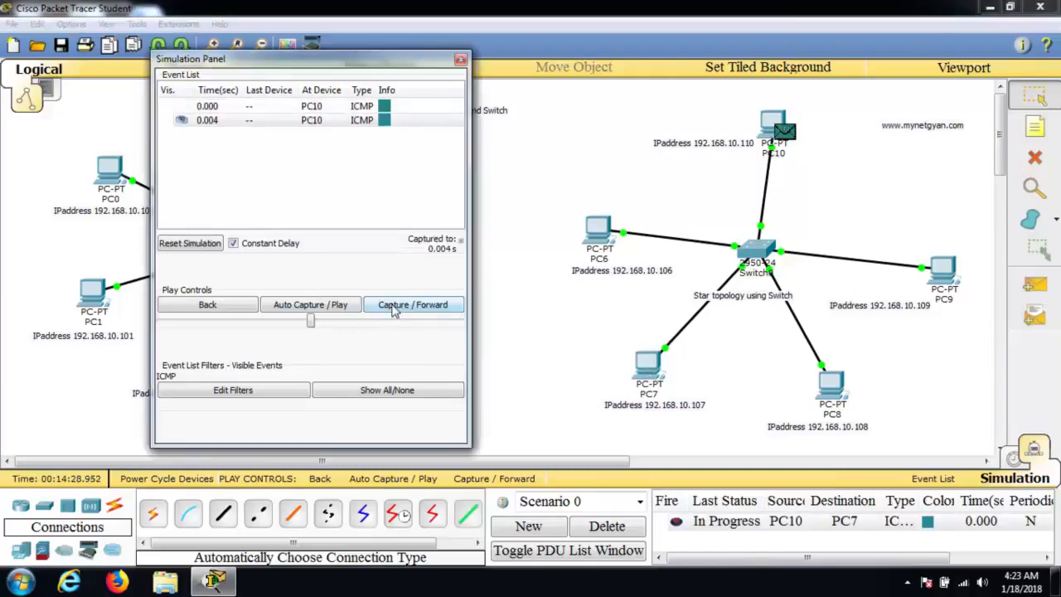
click(395, 307)
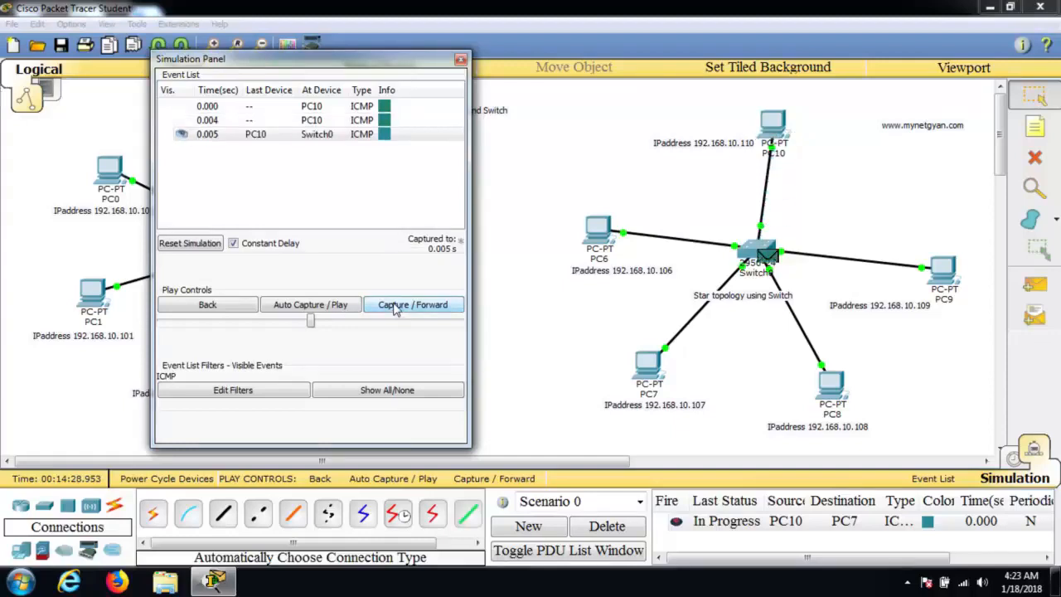
click(395, 307)
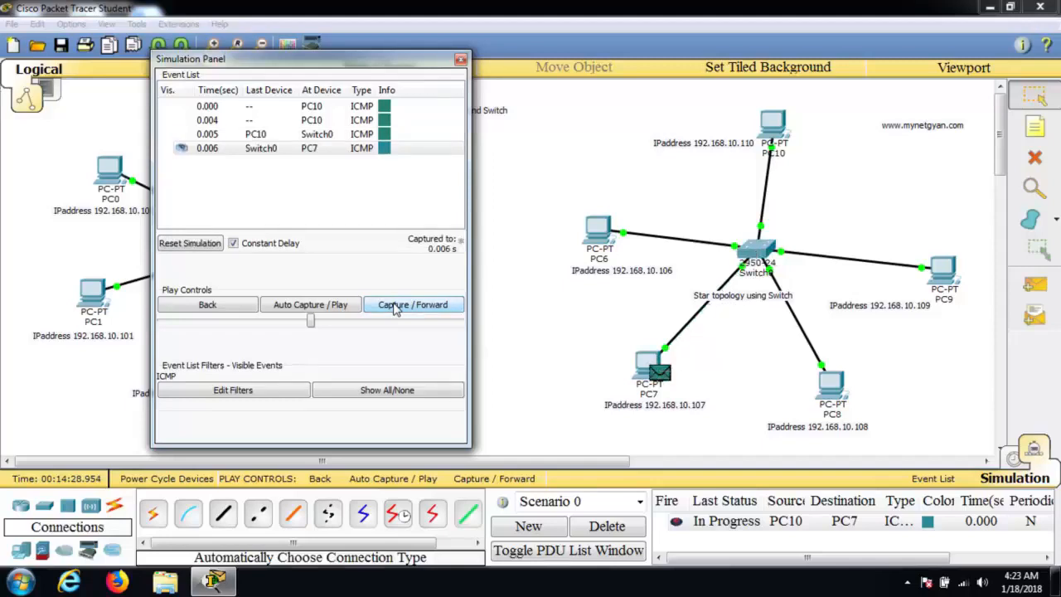
click(395, 305)
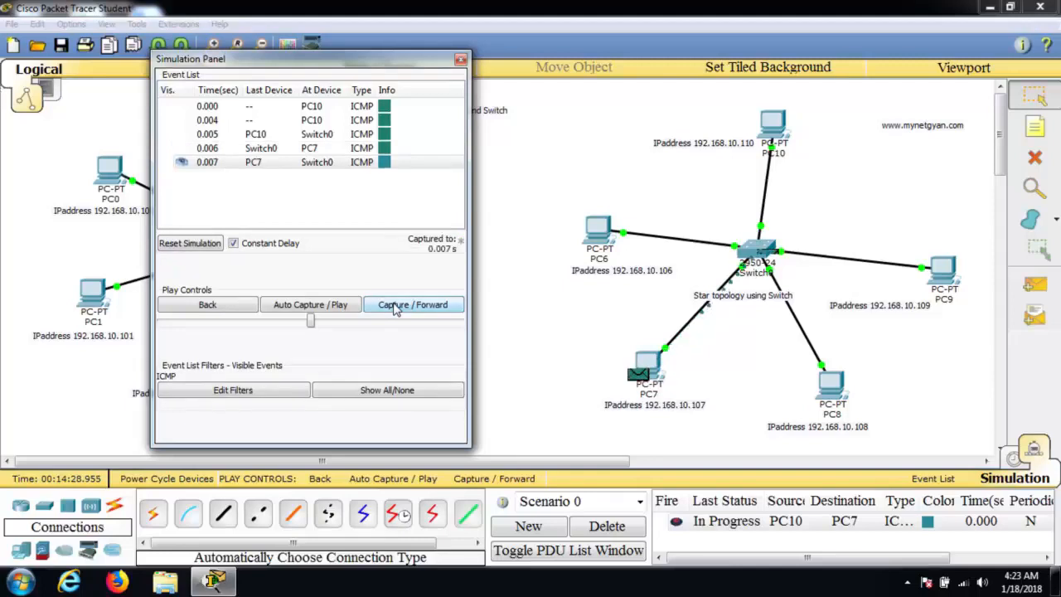
click(396, 305)
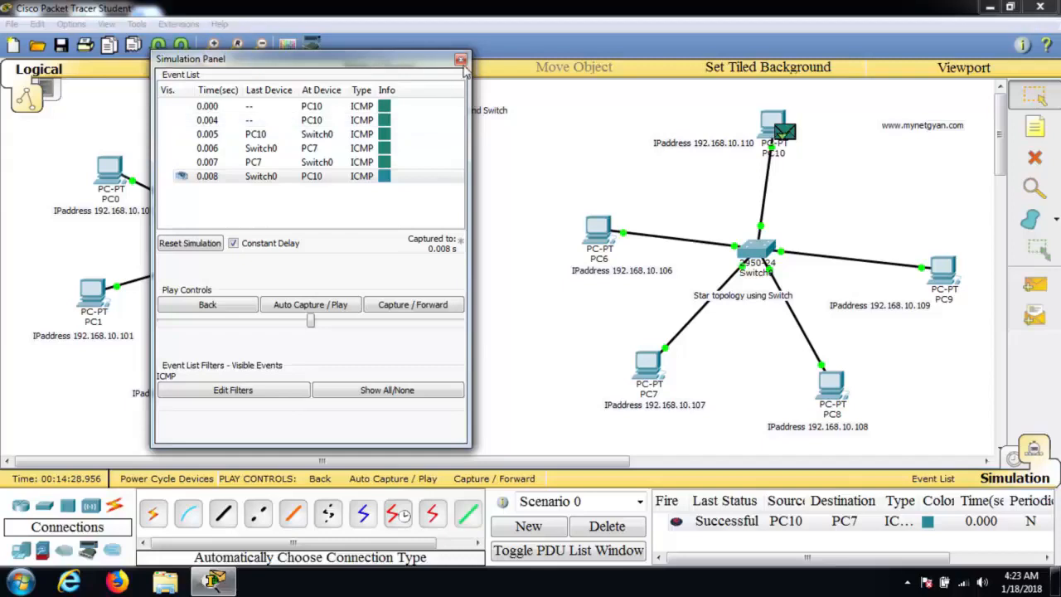
- Delete the PC10-to-PC7 scenario and move the Simulation Panel over the switch network to uncover the hub network
click(751, 522)
click(608, 526)
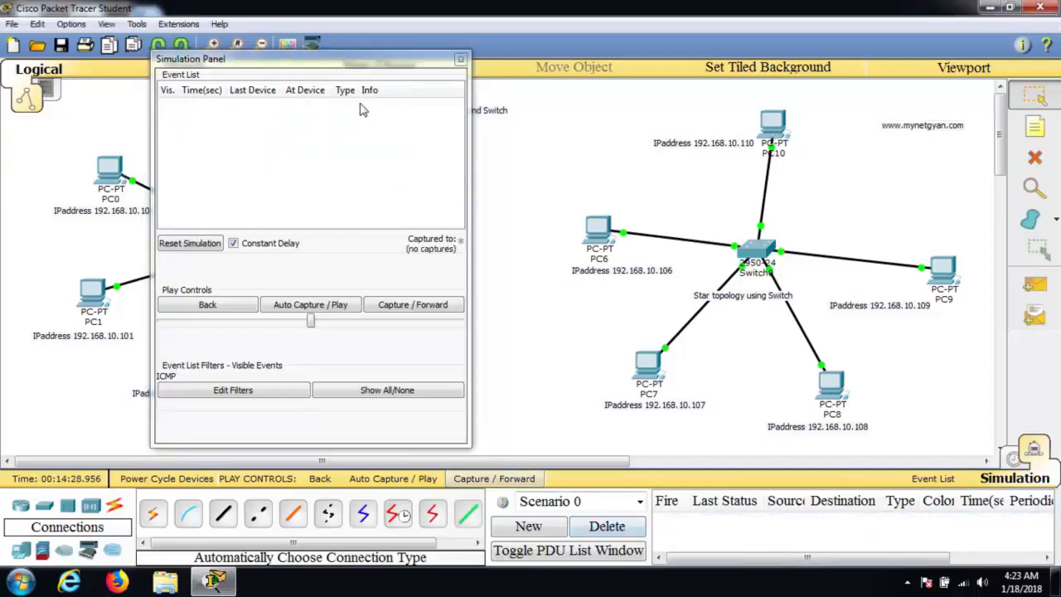
drag(352, 65, 812, 69)
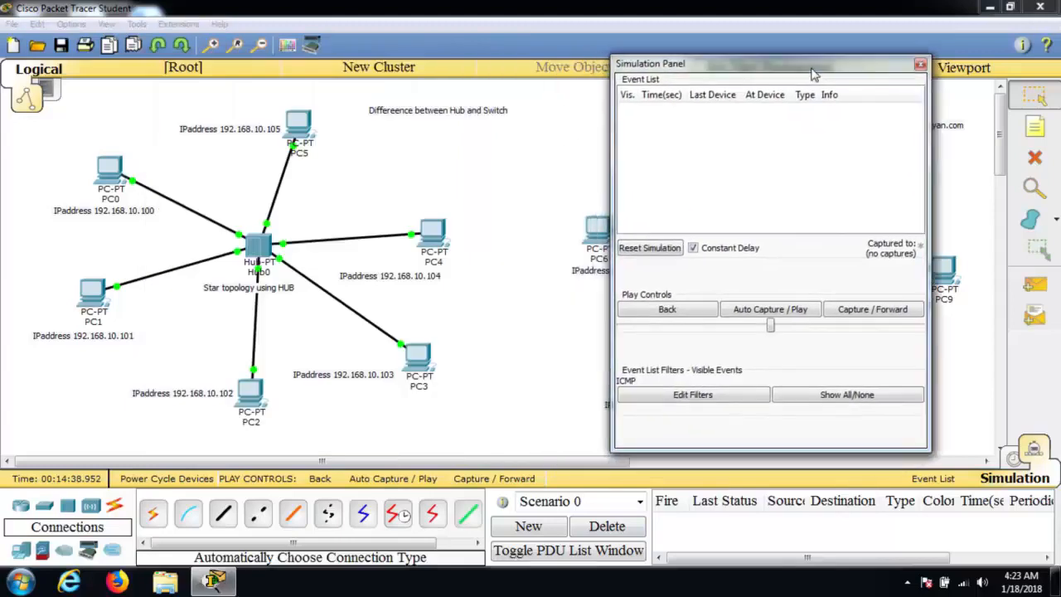
- Add a simple PDU from PC1 to PC5 in the hub network
click(1041, 289)
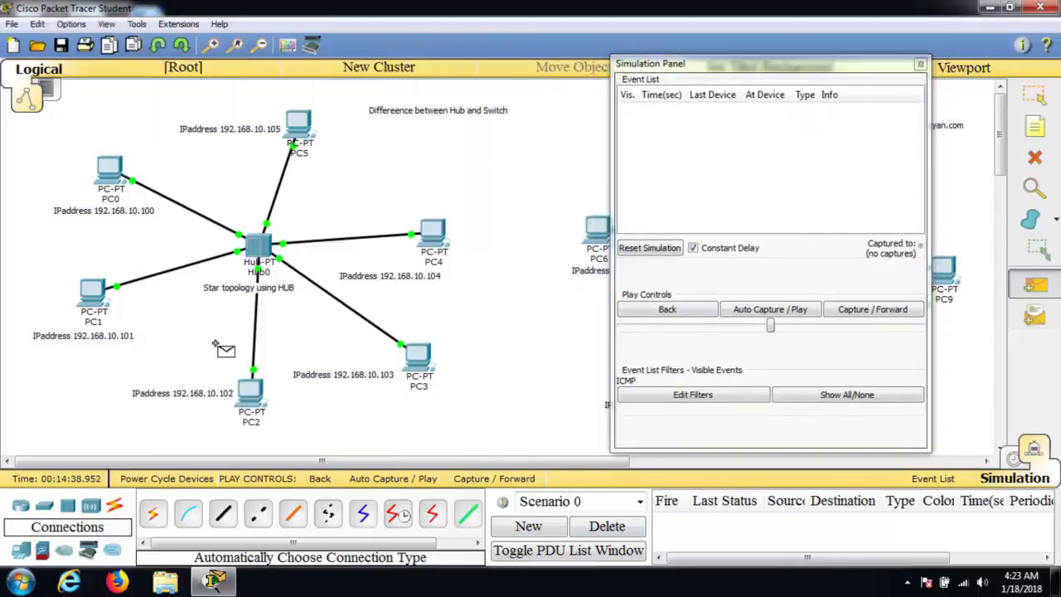
click(92, 296)
click(304, 128)
- Advance the simulation event by event until PC5's reply returns to PC1 through the hub, and close the Simulation Panel
click(873, 320)
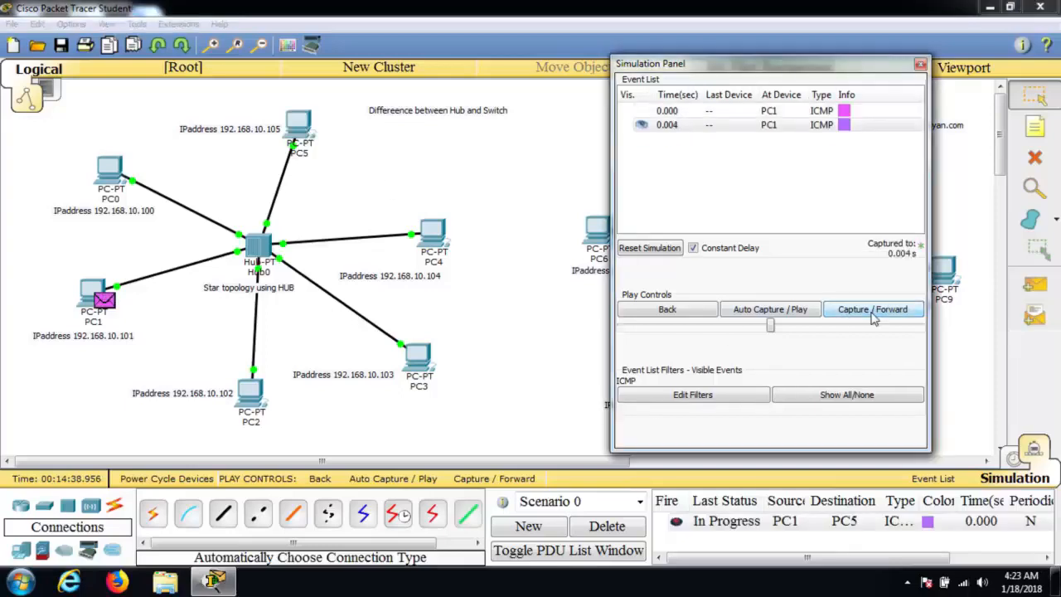
click(873, 320)
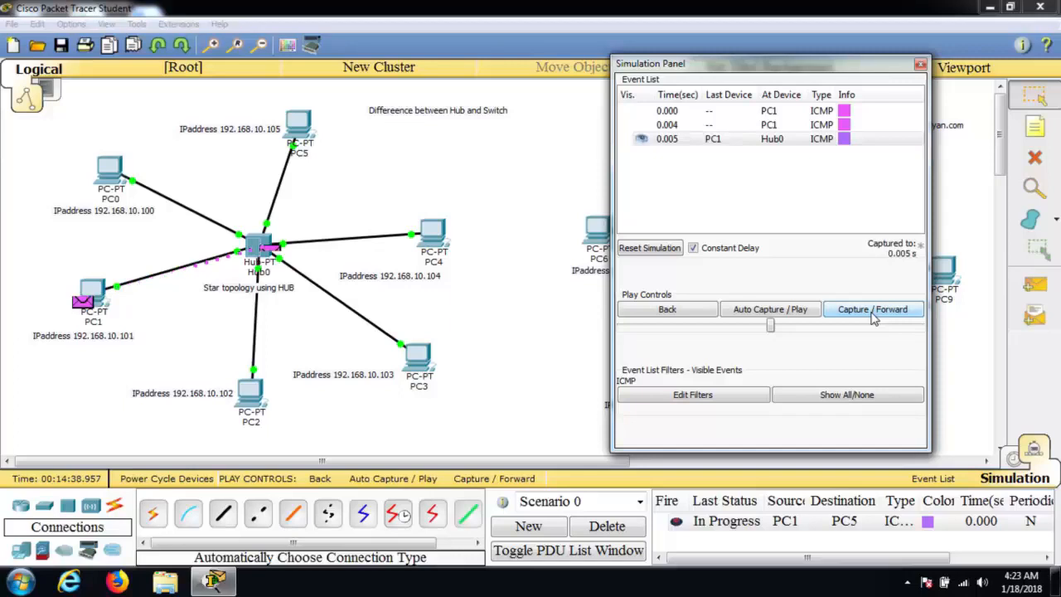
click(873, 320)
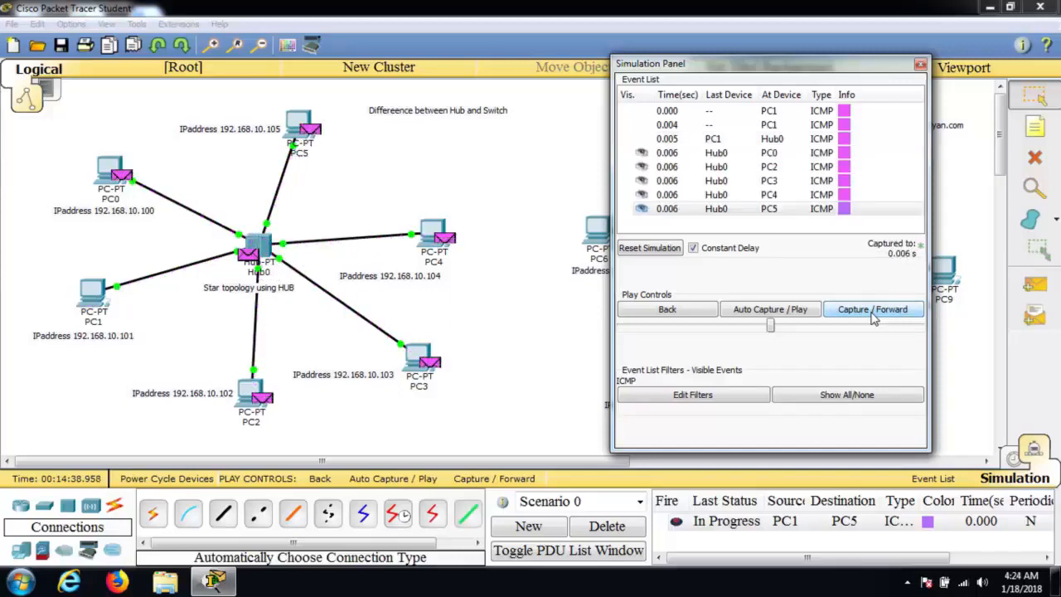
click(873, 320)
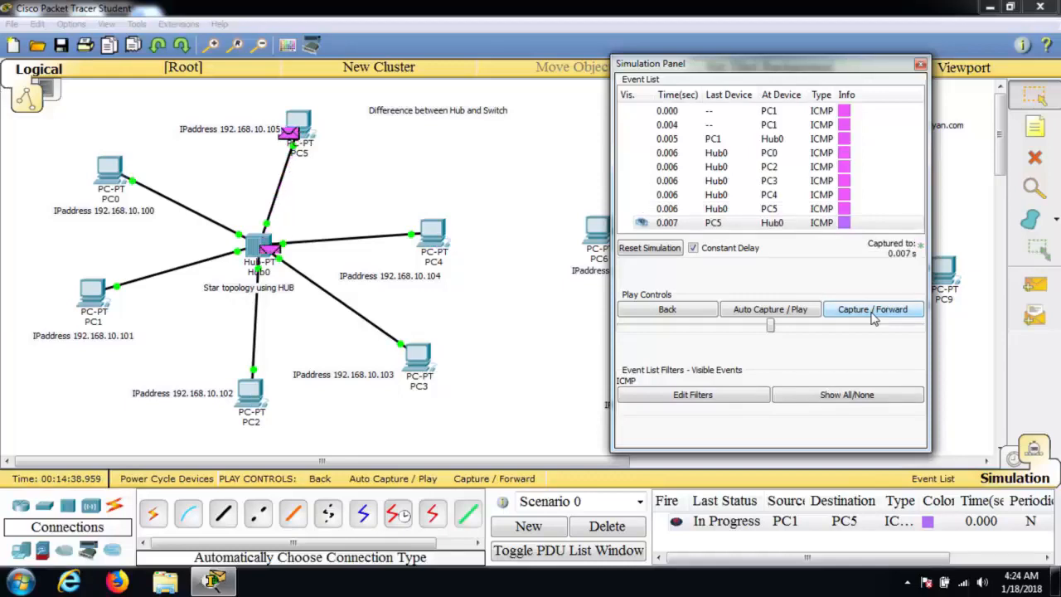
click(873, 320)
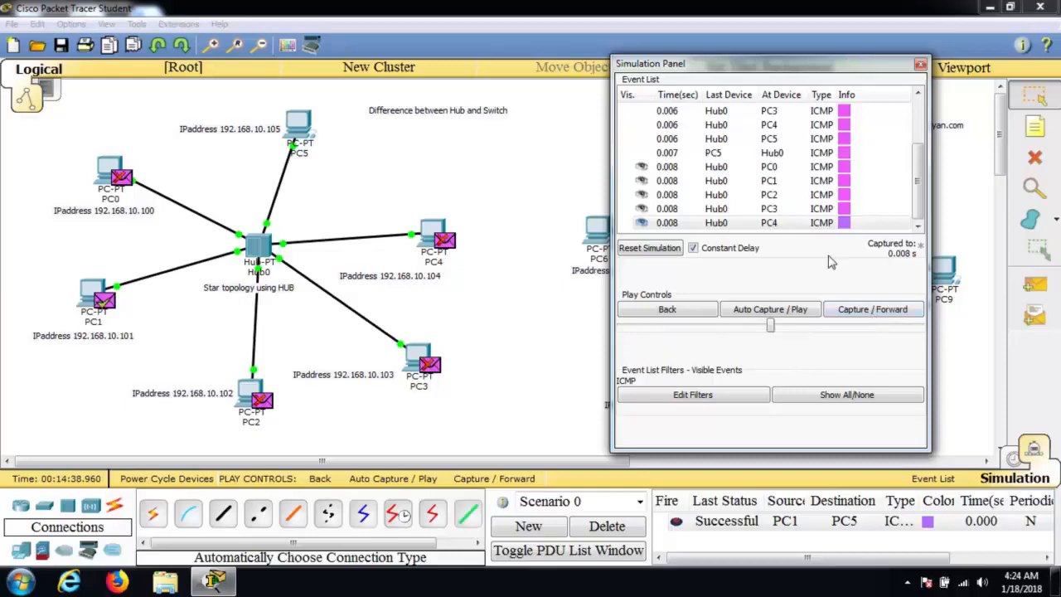
click(920, 64)
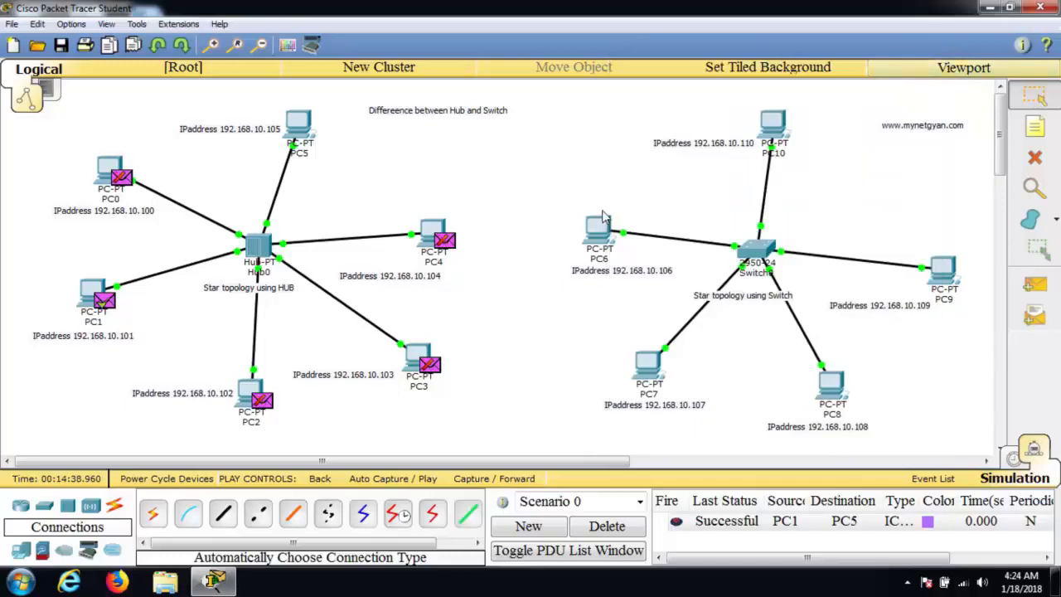